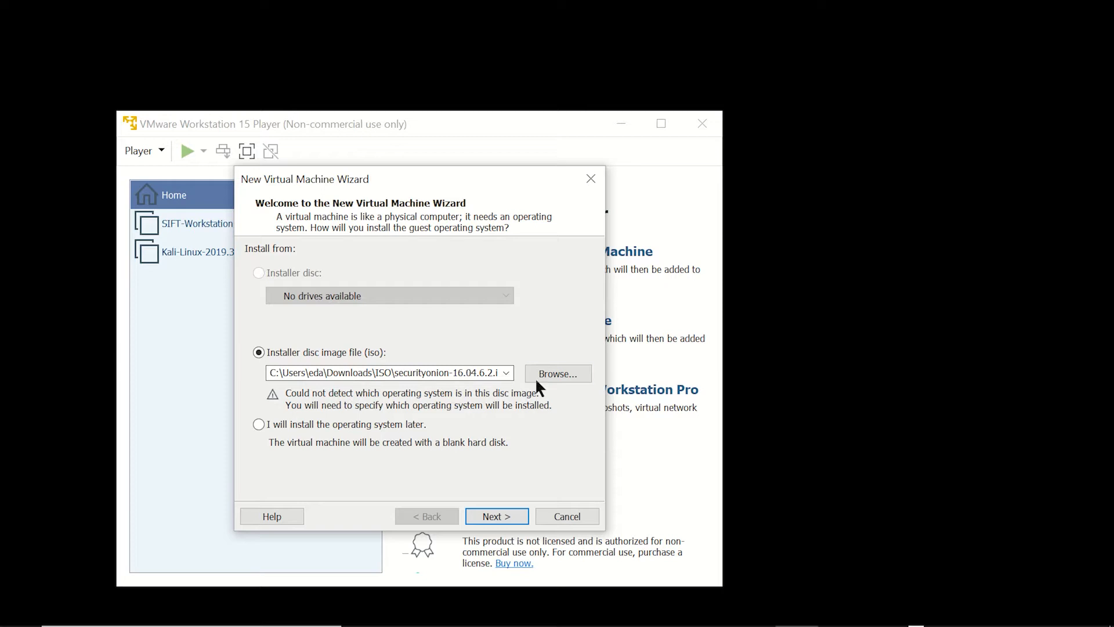
Accept the Security Onion ISO and the Linux Ubuntu 64-bit guest system, and name the virtual machine SecOnion
click(499, 517)
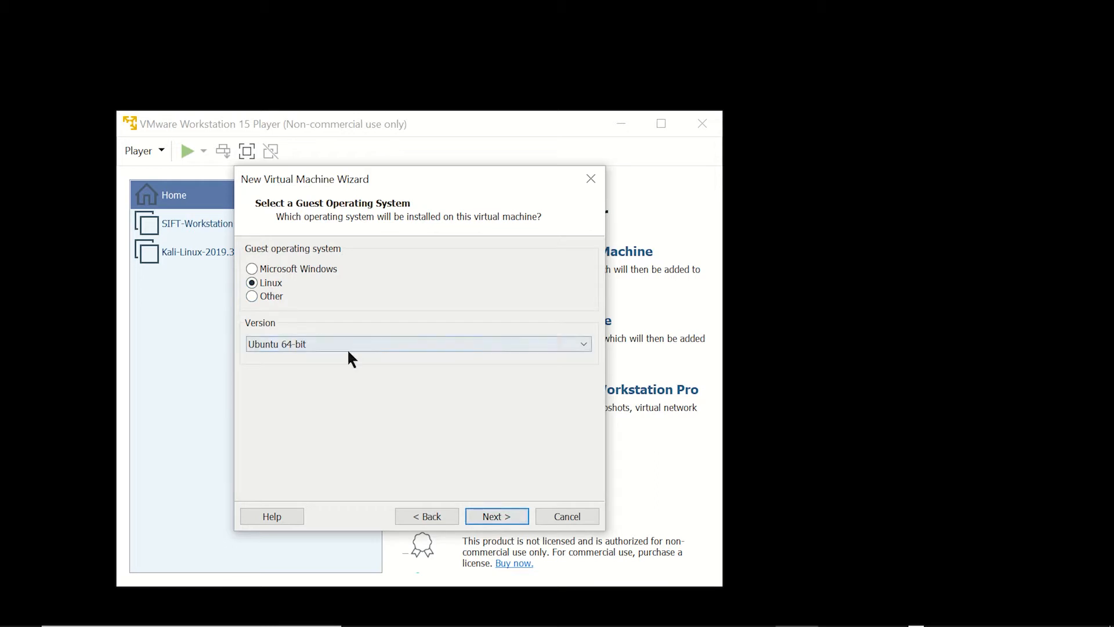
click(493, 517)
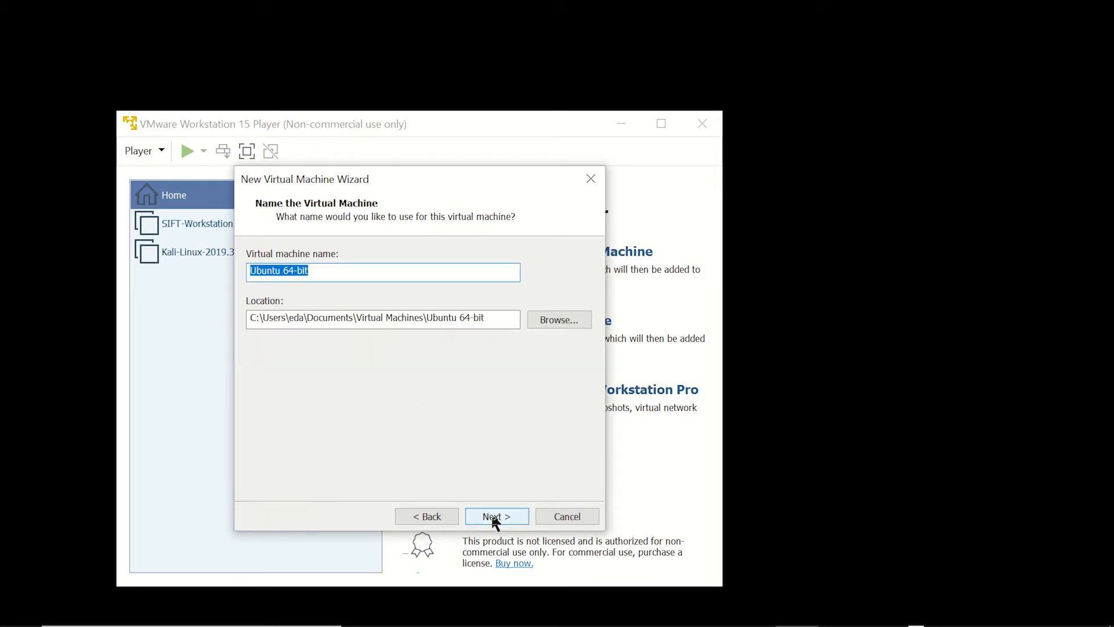
text(Sec)
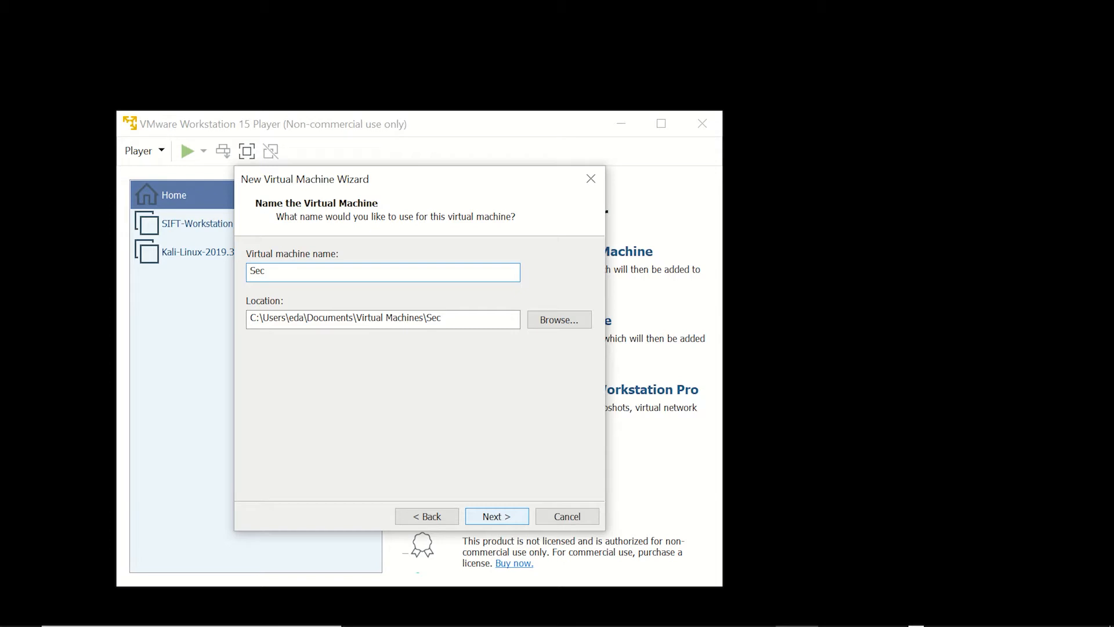
text(Onion)
Set the virtual machine's location to the existing folder D:\SecOps-VM\SecOnion and continue to the disk capacity settings
click(558, 321)
scroll(560, 313, down, 3)
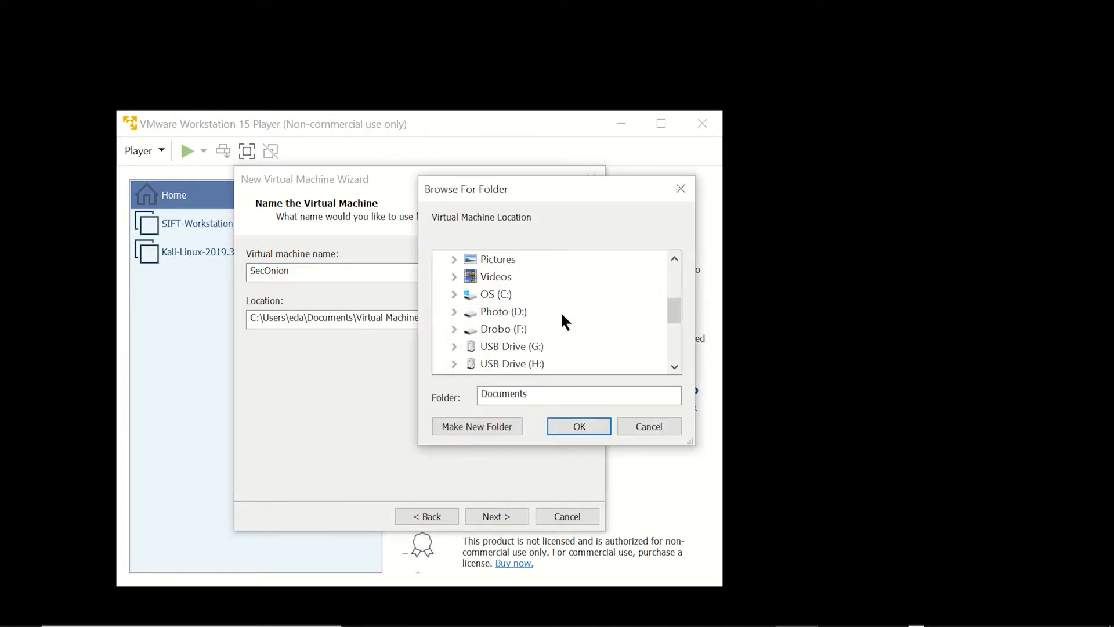
click(454, 312)
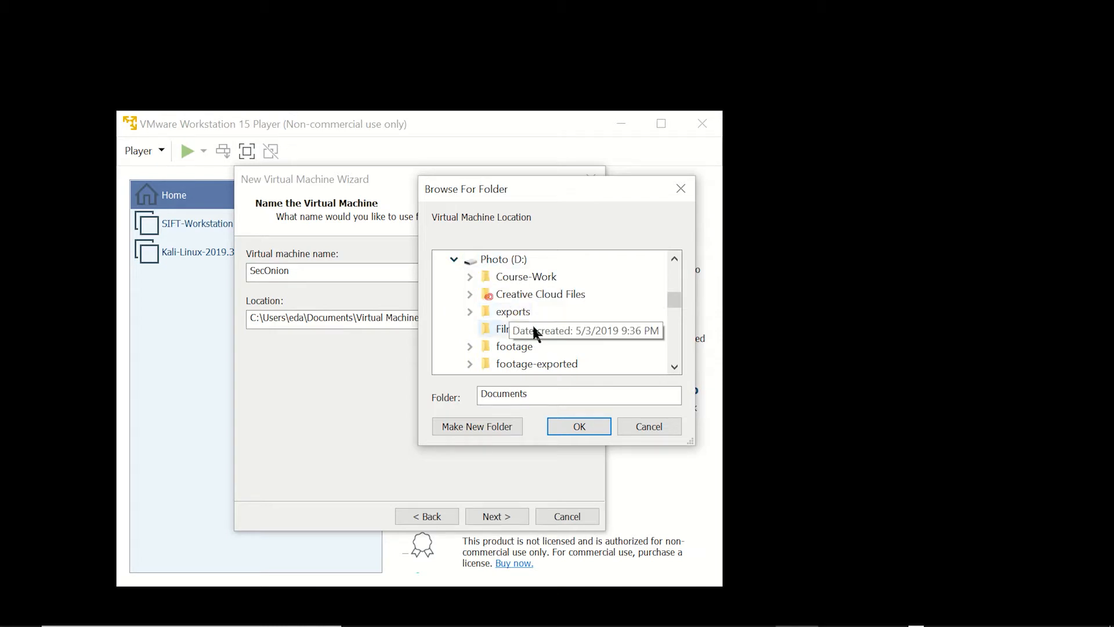
scroll(556, 334, down, 2)
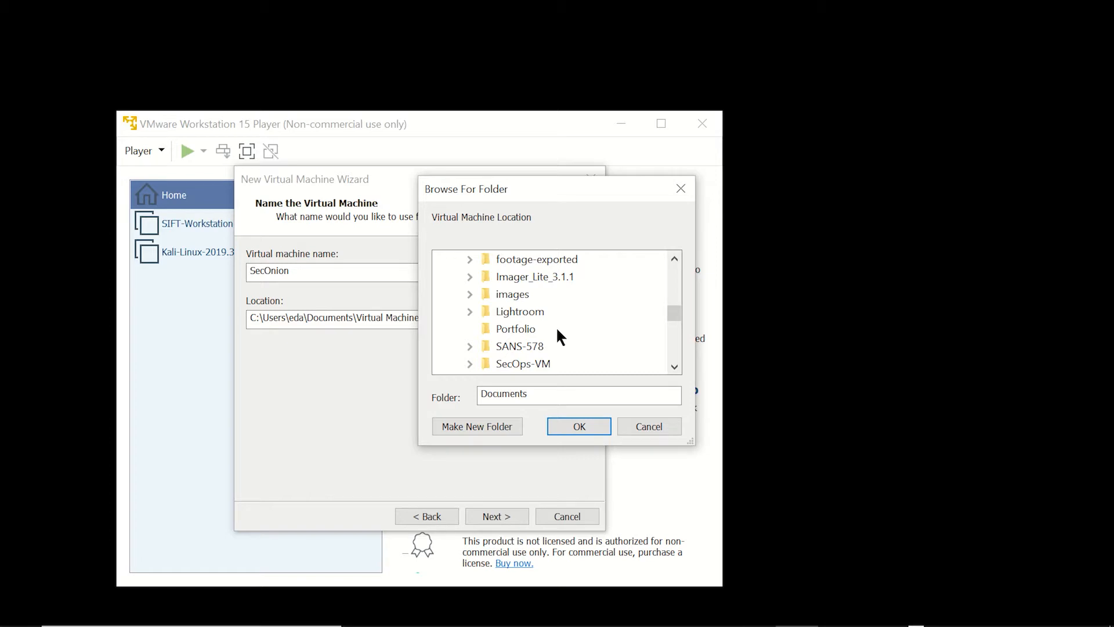
double_click(489, 364)
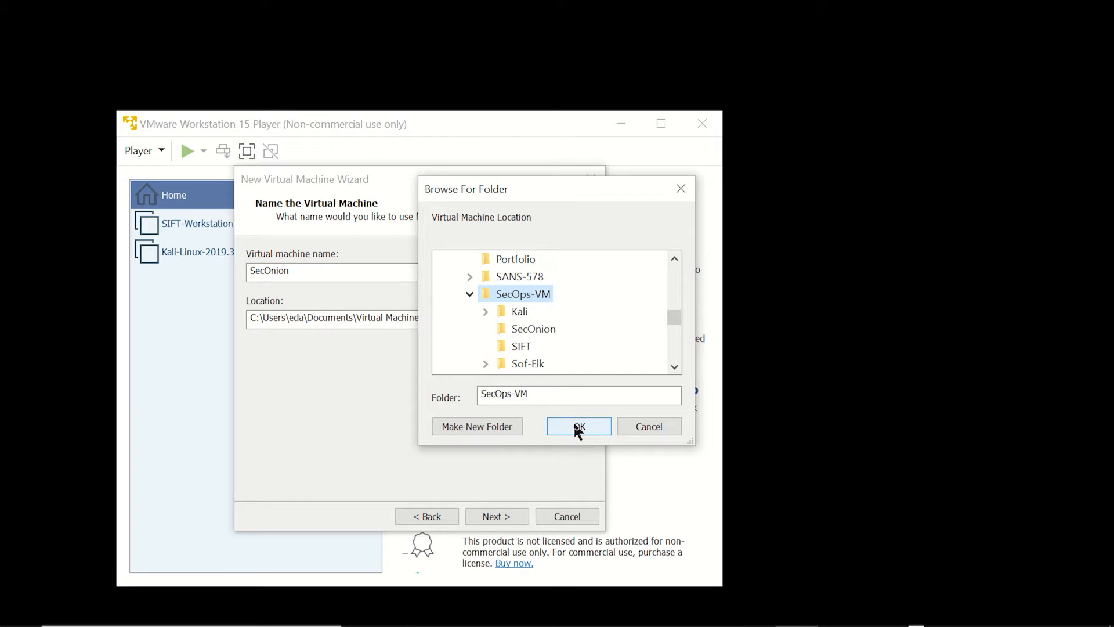
click(519, 331)
click(579, 427)
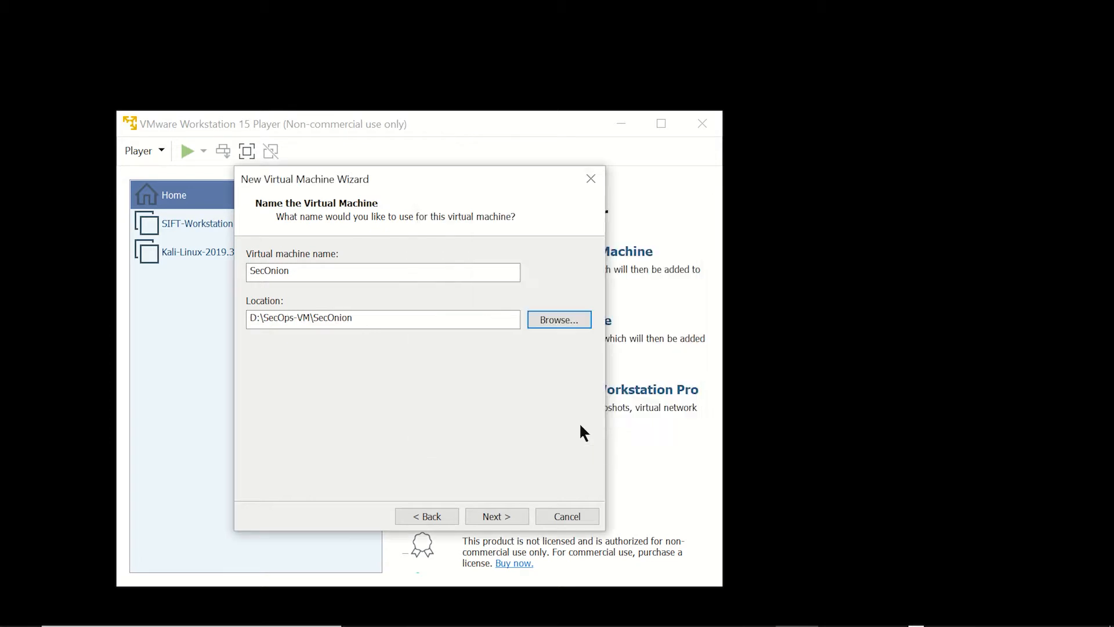
click(496, 515)
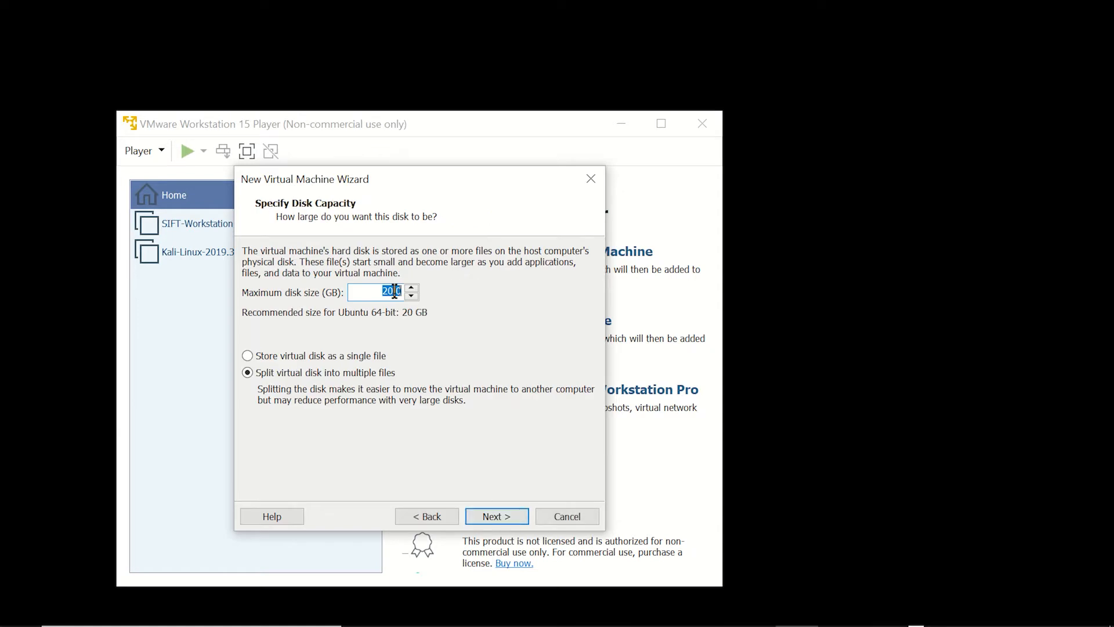
Set the maximum disk size to 100 GB, keeping the virtual disk split into multiple files
drag(395, 290, 373, 288)
text(100)
click(500, 513)
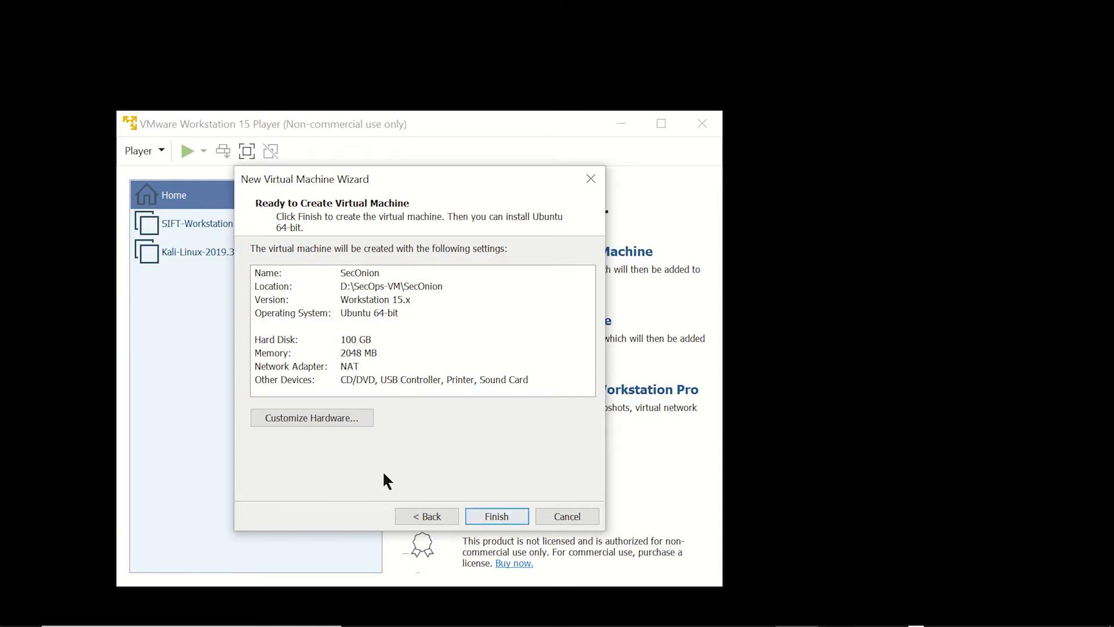
Customize the virtual machine's hardware with 8192 MB of memory and 2 processor cores
click(311, 418)
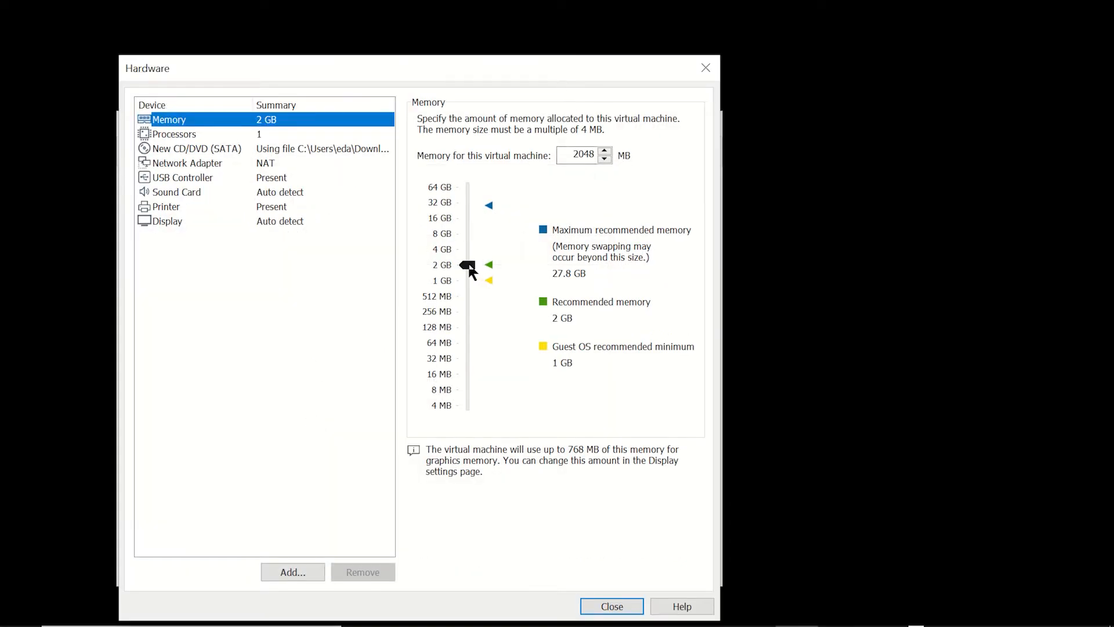
drag(470, 267, 464, 234)
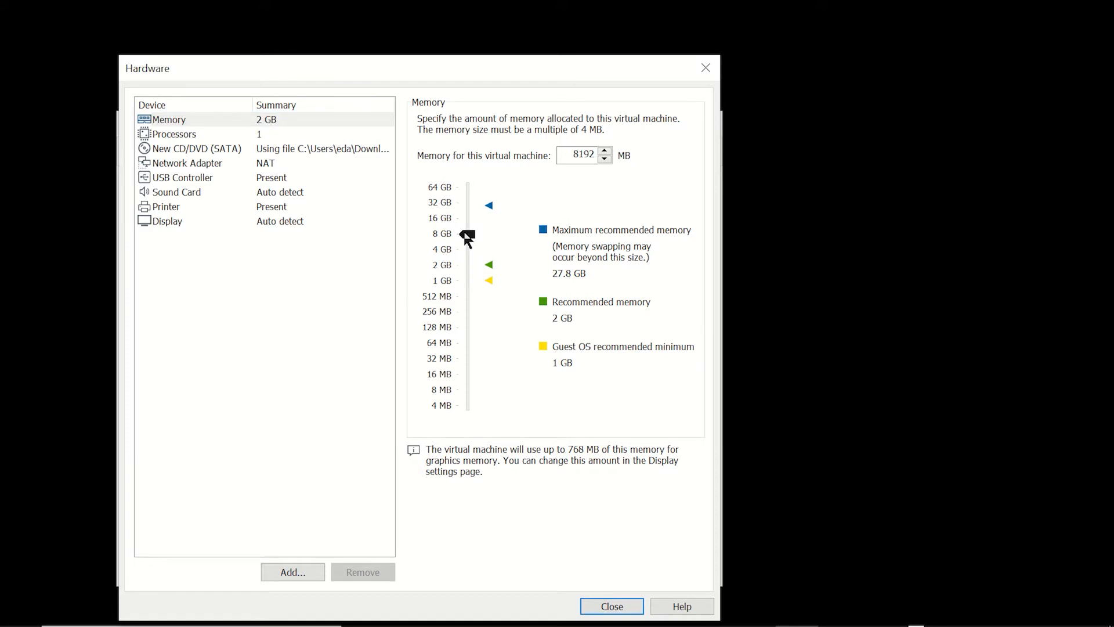
click(193, 136)
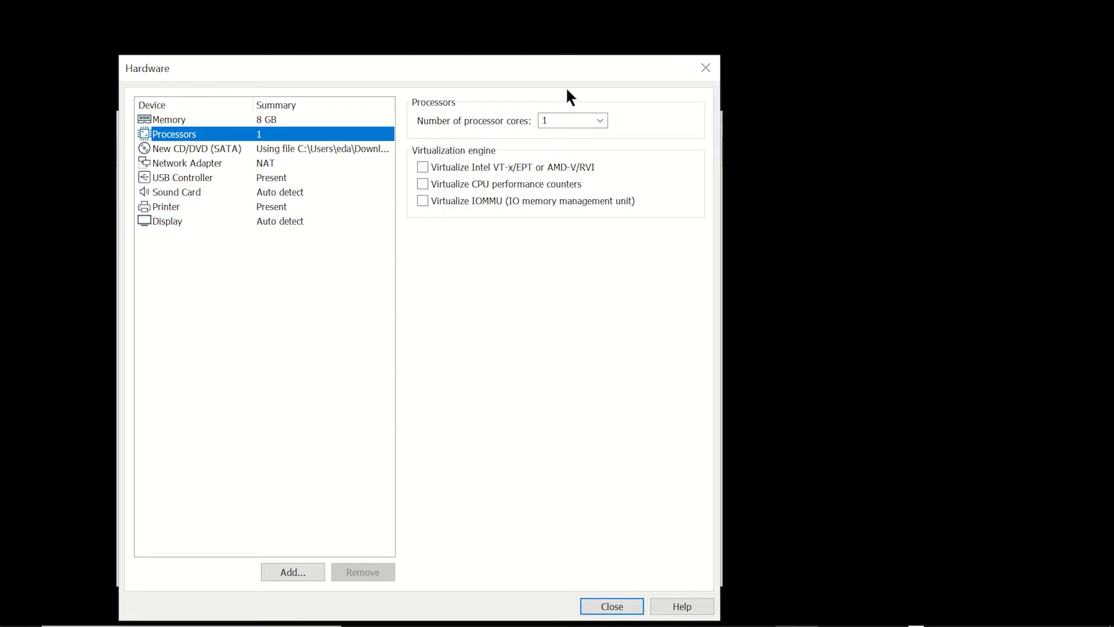
click(603, 121)
click(556, 146)
Add a second network adapter using NAT and finish creating the SecOnion virtual machine
click(171, 165)
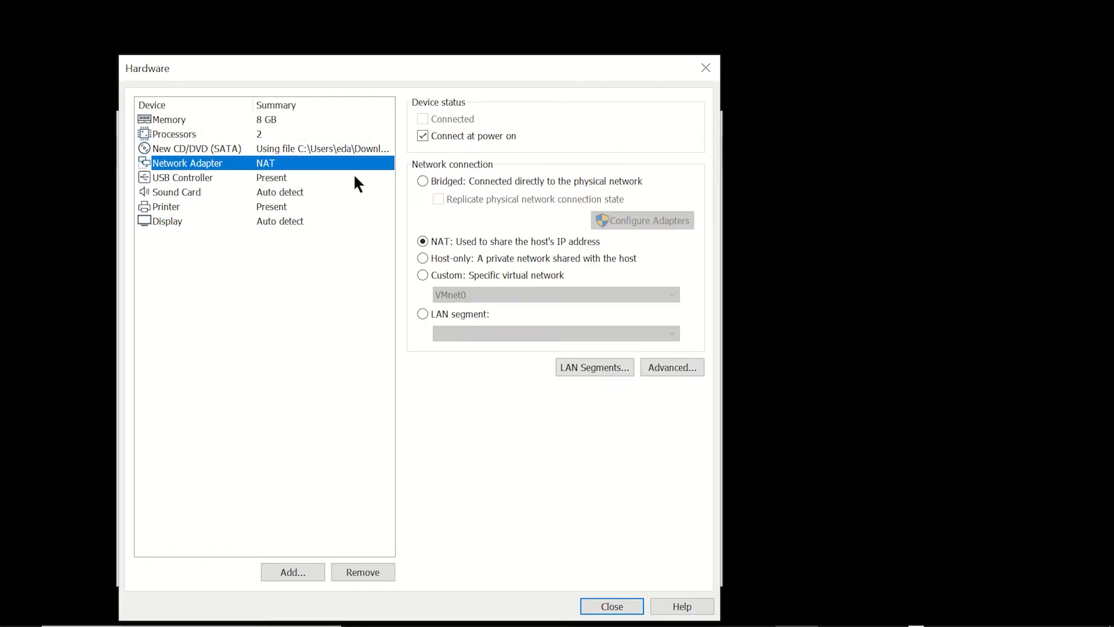
click(293, 571)
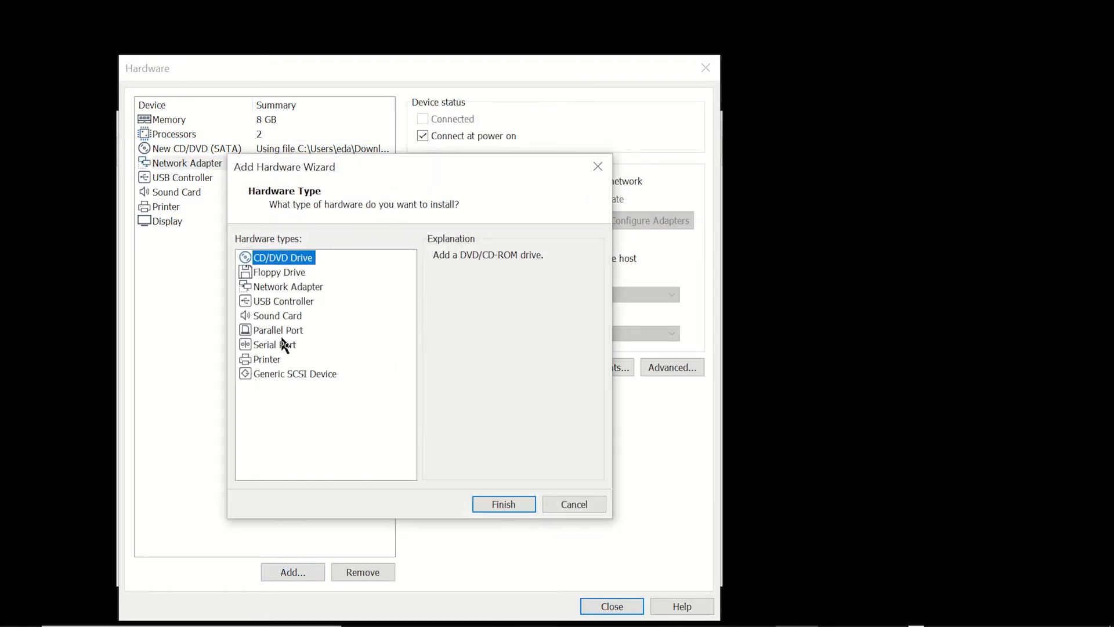
click(273, 288)
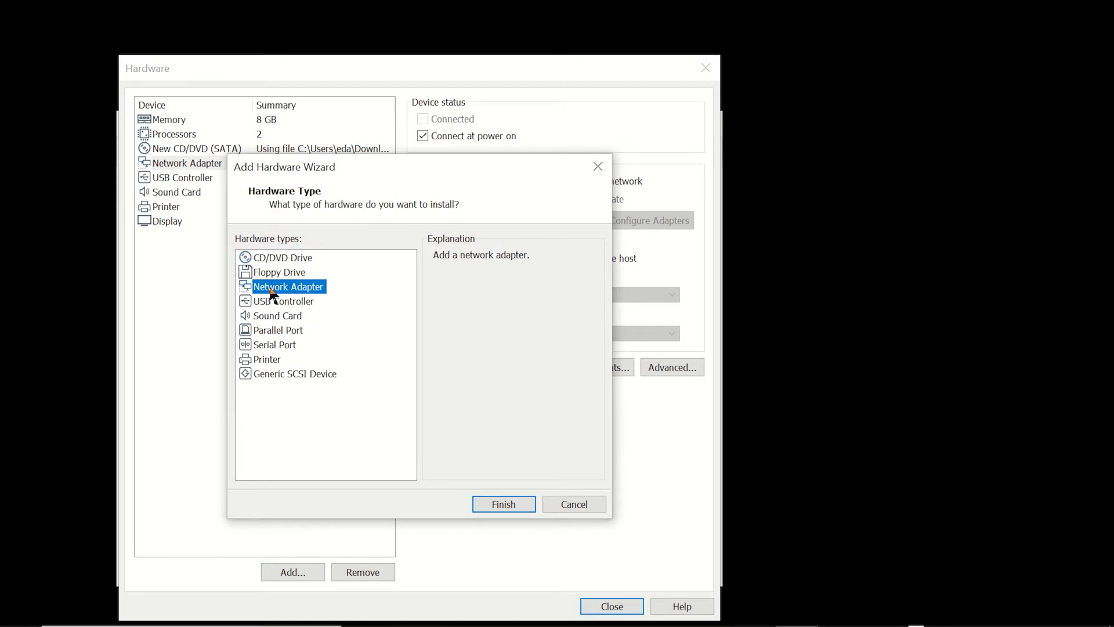
click(499, 504)
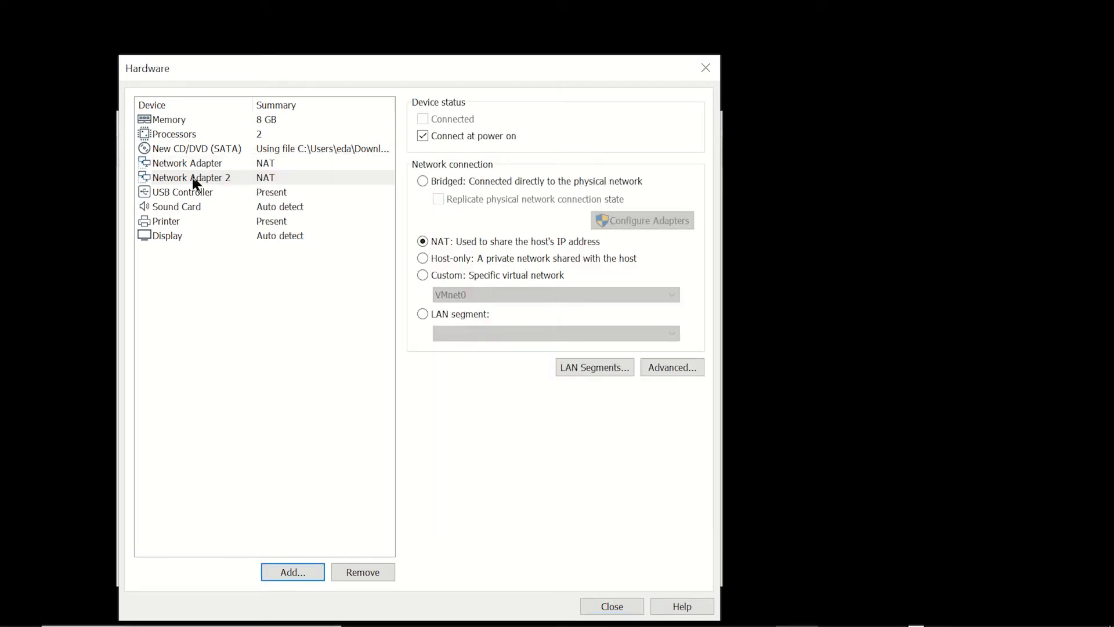
click(194, 179)
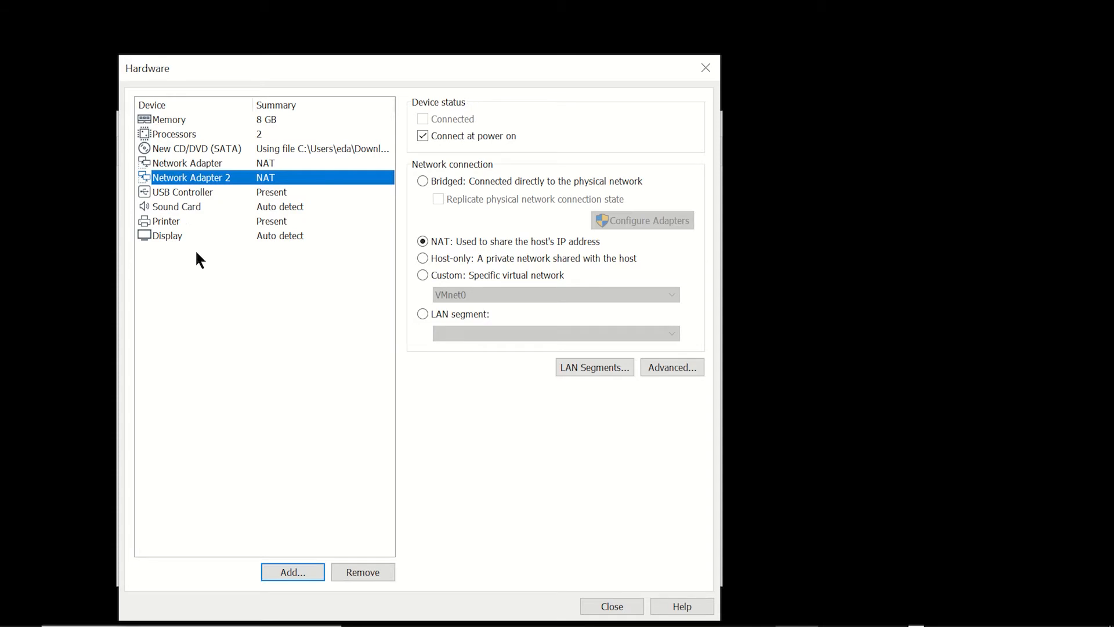
click(606, 609)
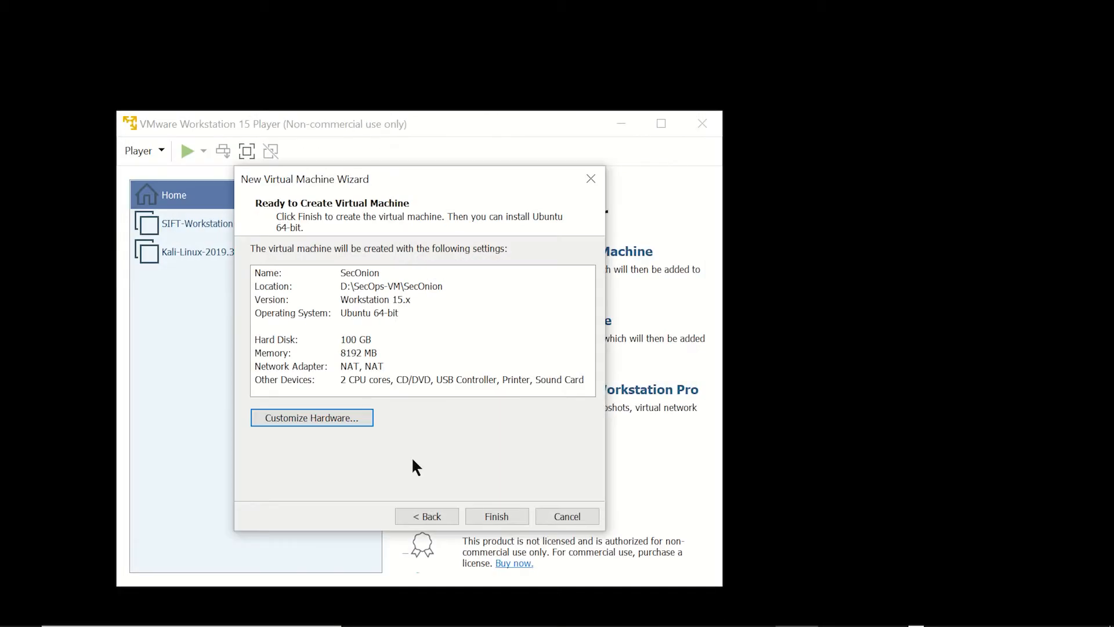
click(498, 517)
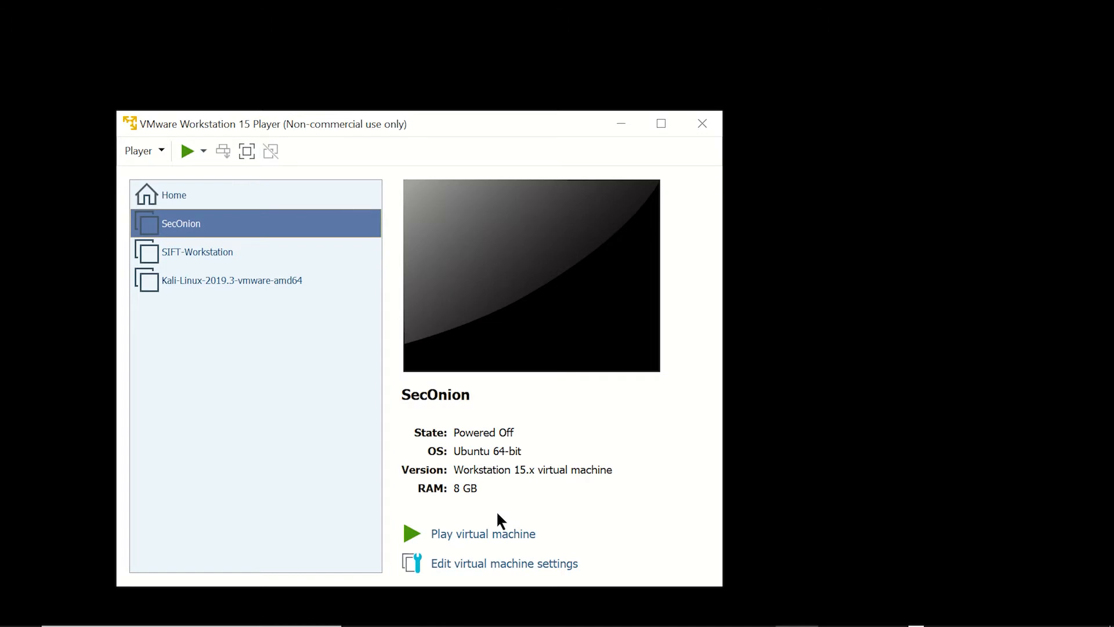
Power on the SecOnion virtual machine and boot SecurityOnion 16.04.6.2 from the boot menu
click(469, 534)
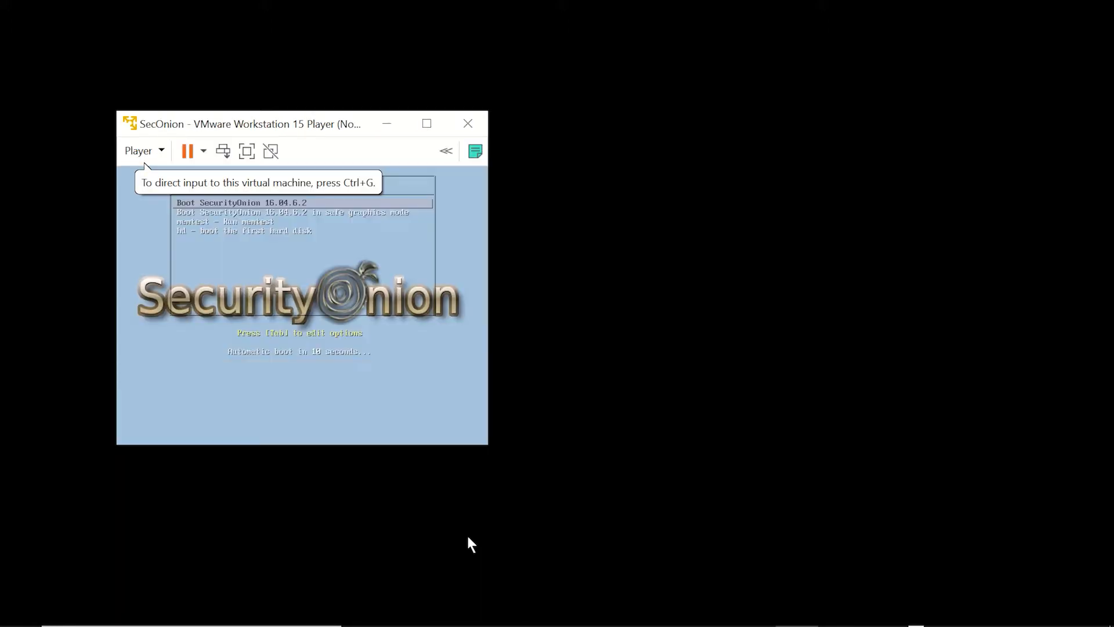
click(273, 201)
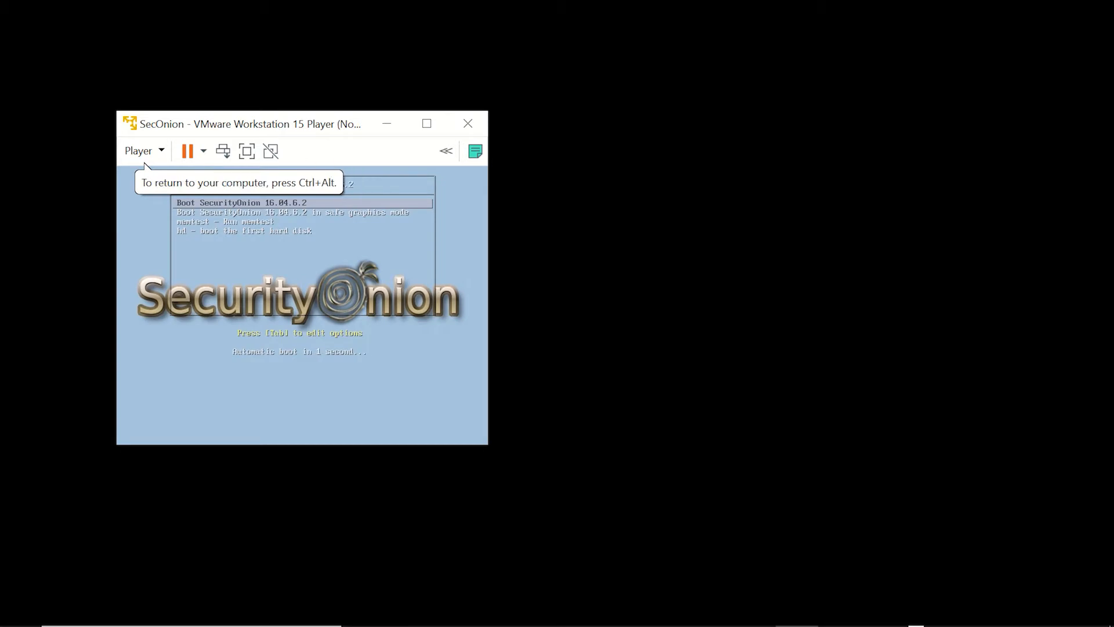
key(Return)
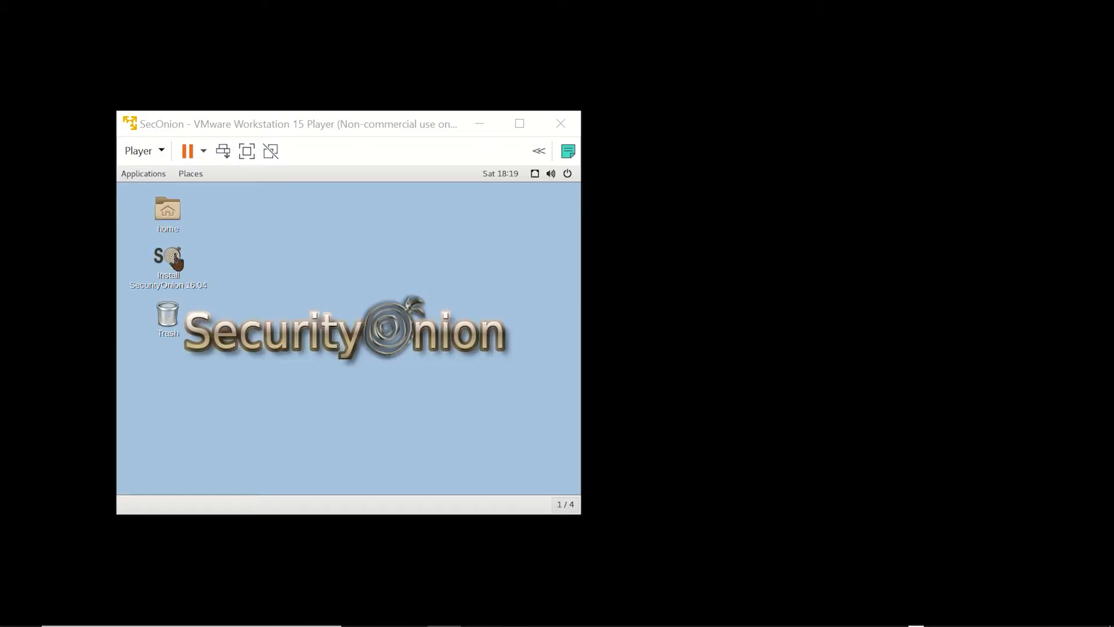
Launch the SecurityOnion 16.04 installer in English with updates downloaded, and confirm erasing the disk to install
double_click(175, 257)
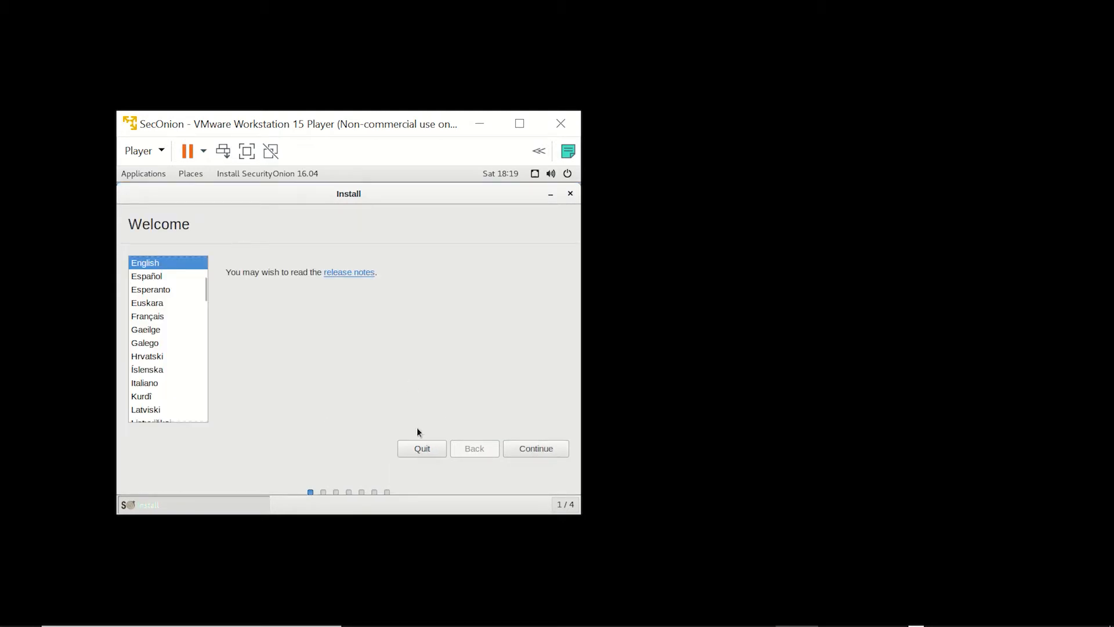
click(523, 450)
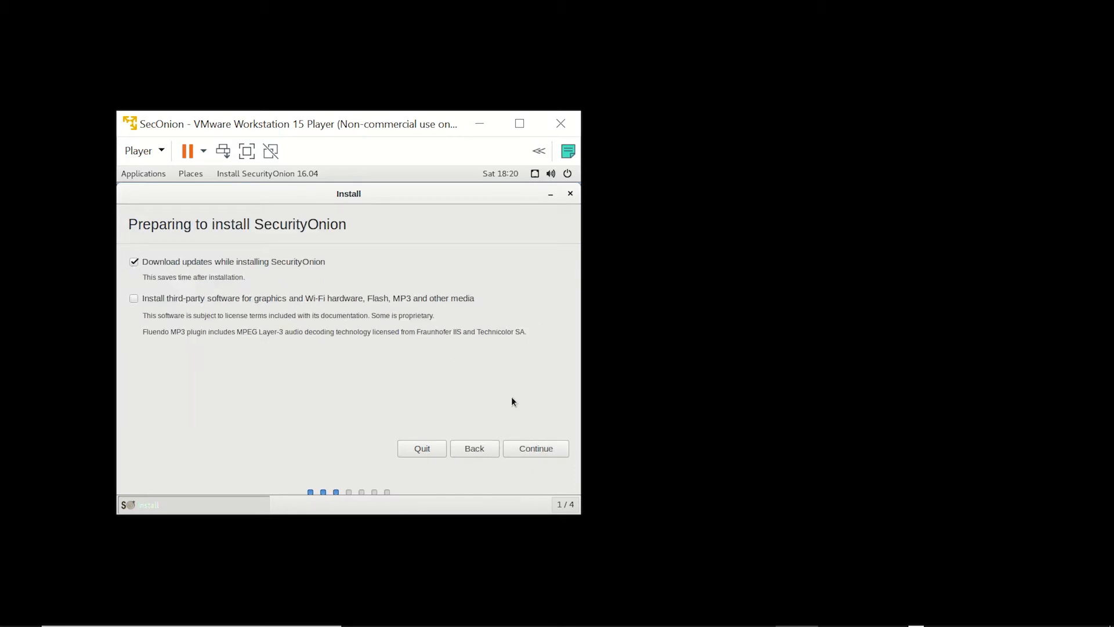
click(534, 447)
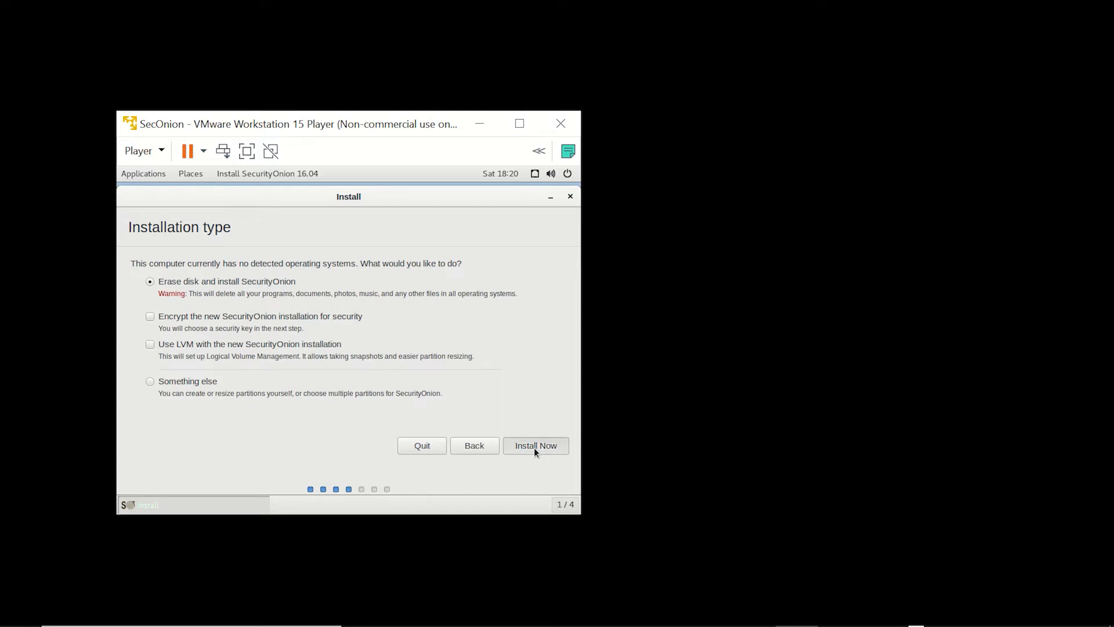
click(534, 446)
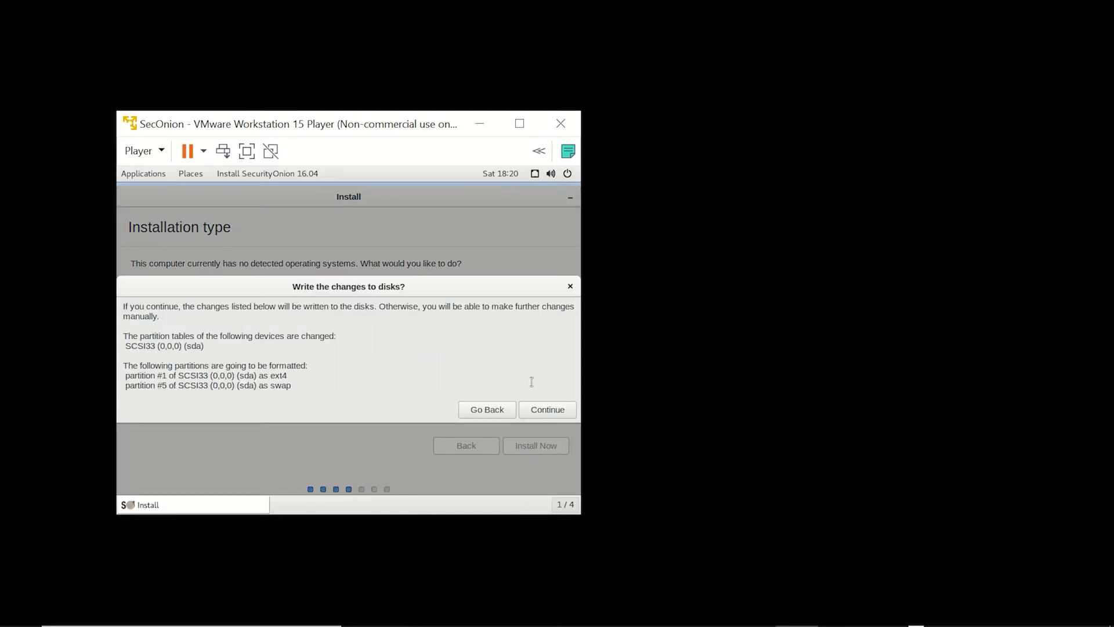
click(545, 410)
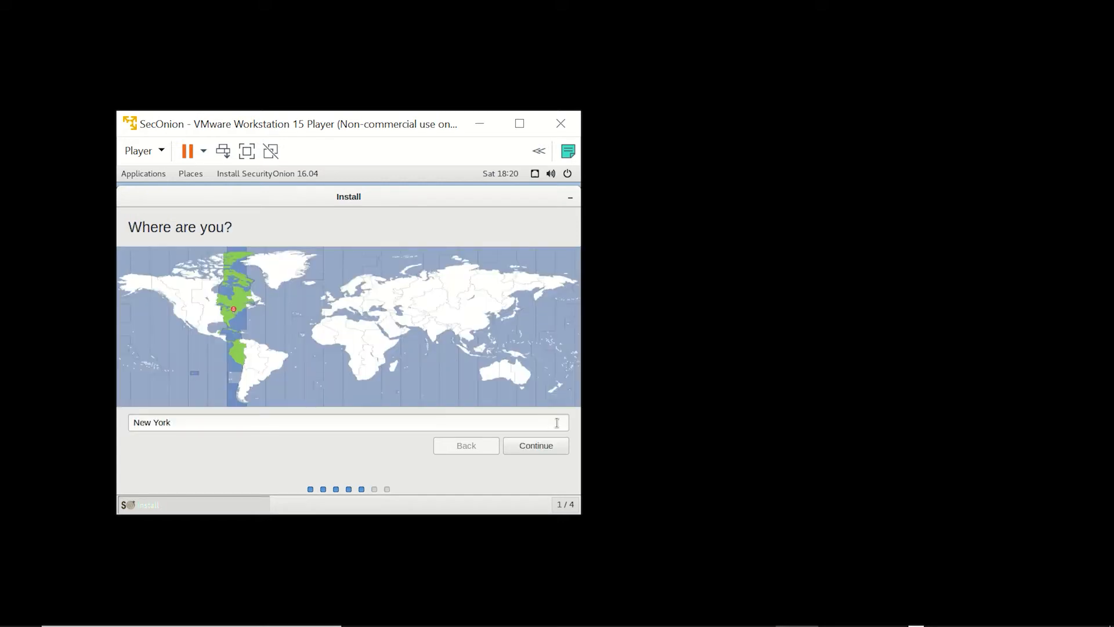
Set the installation's time zone location to London and its keyboard layout to English (US)
click(331, 301)
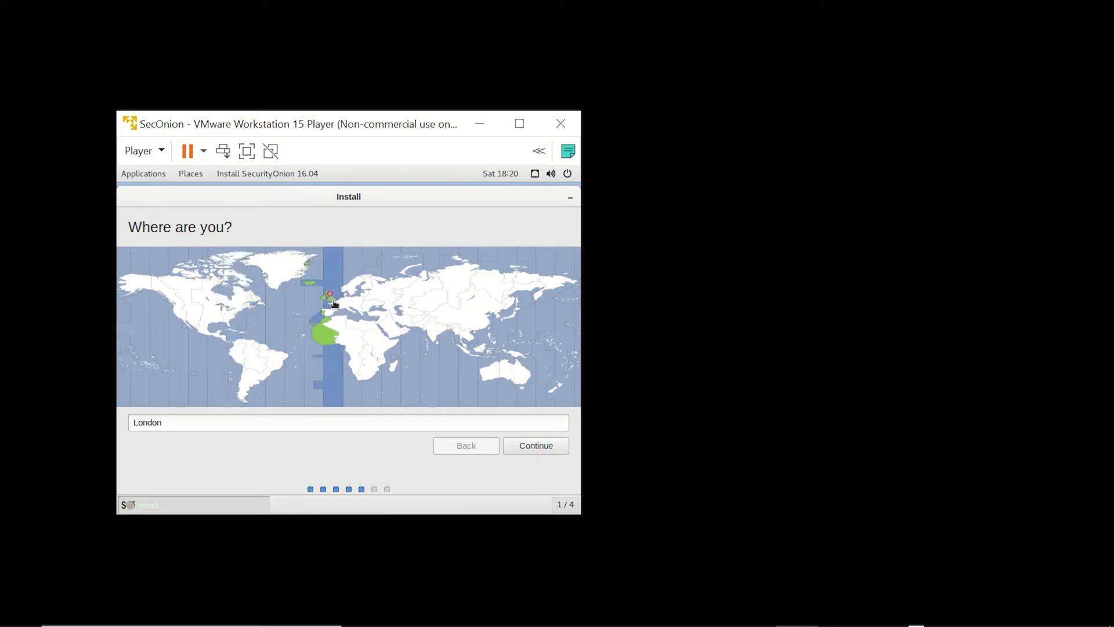
click(335, 304)
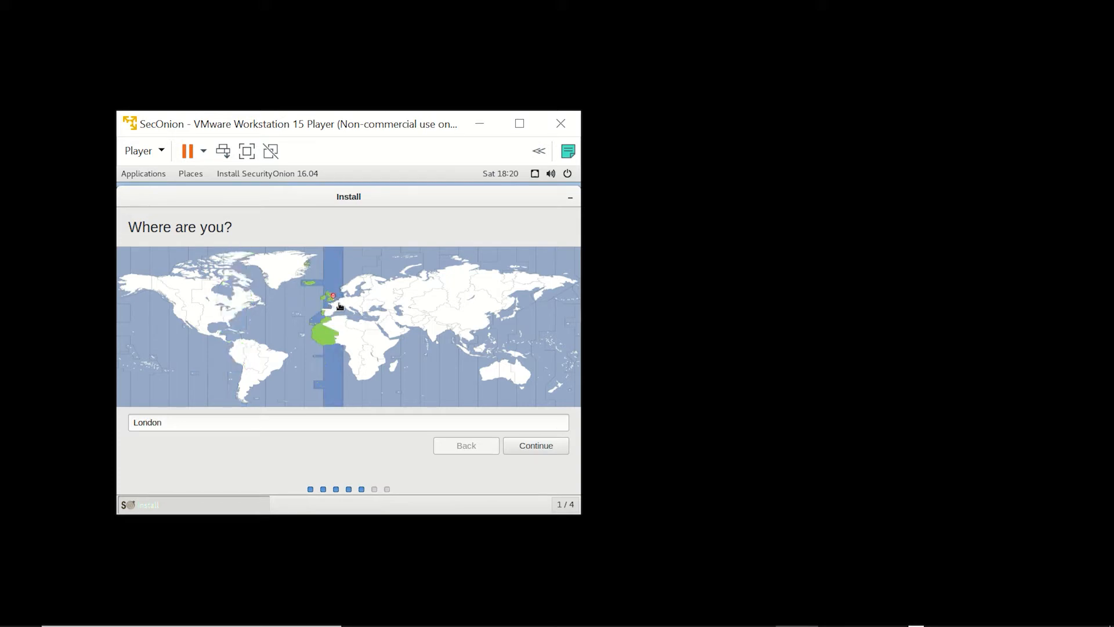
click(433, 420)
drag(164, 422, 136, 422)
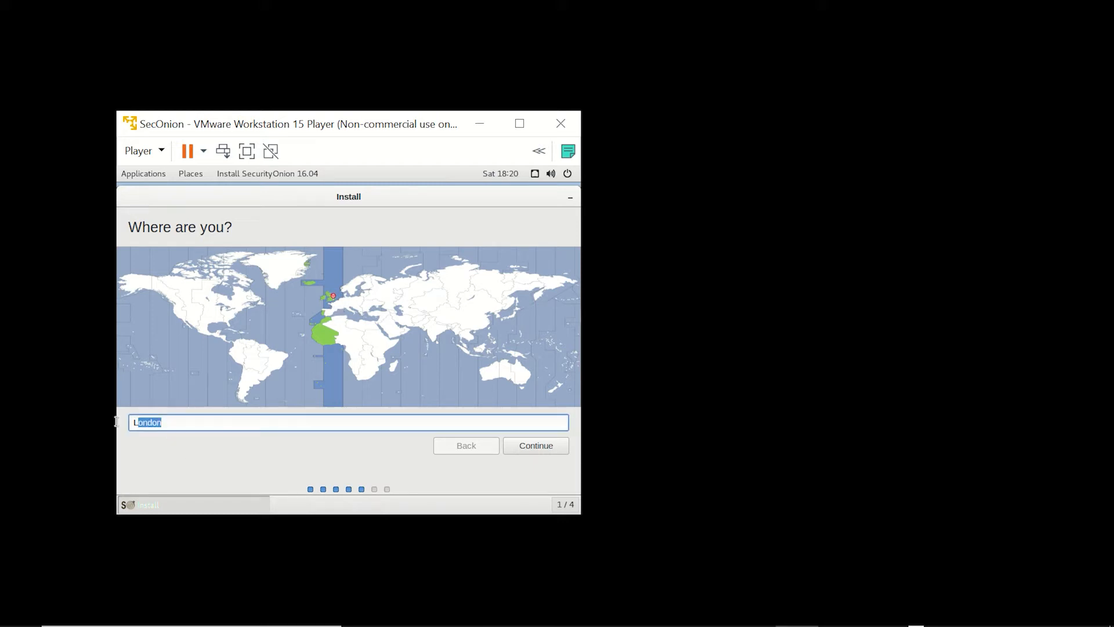
click(533, 446)
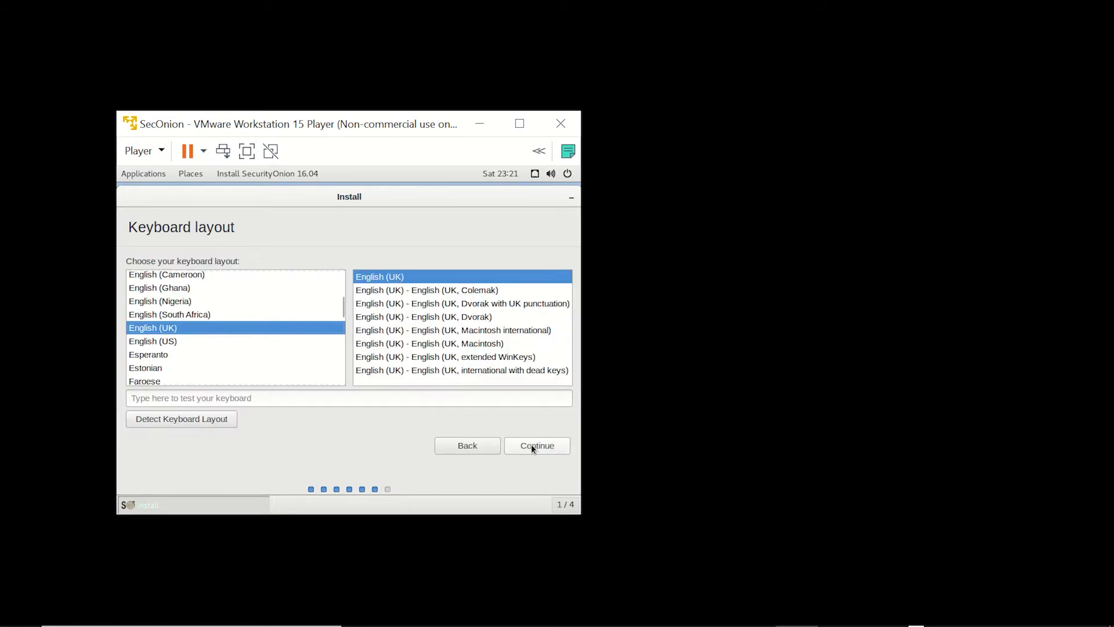
click(147, 342)
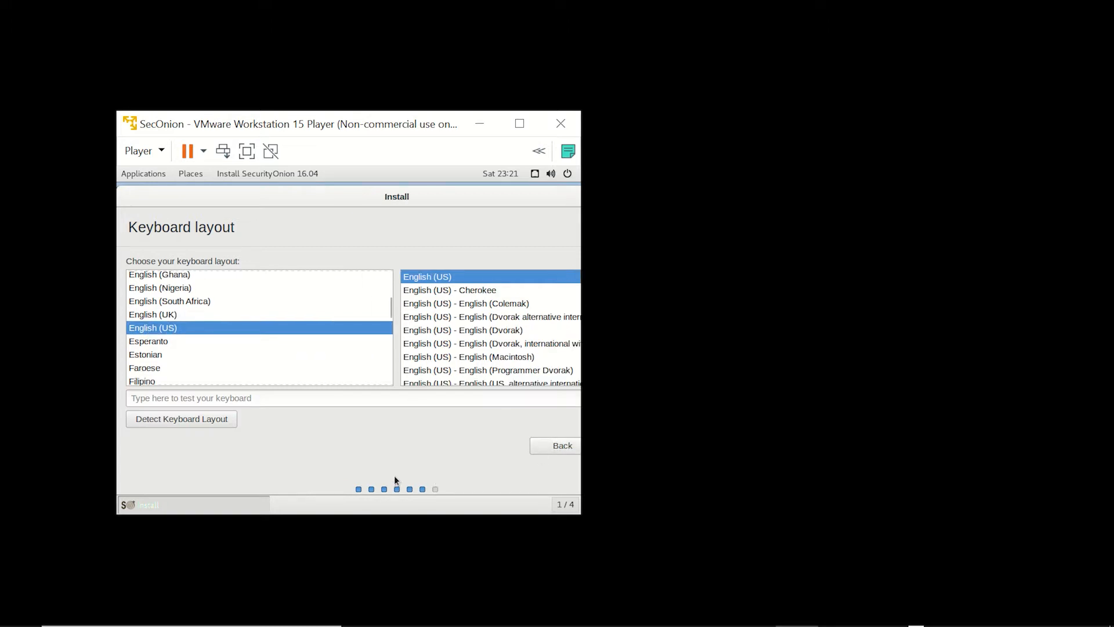
key(Return)
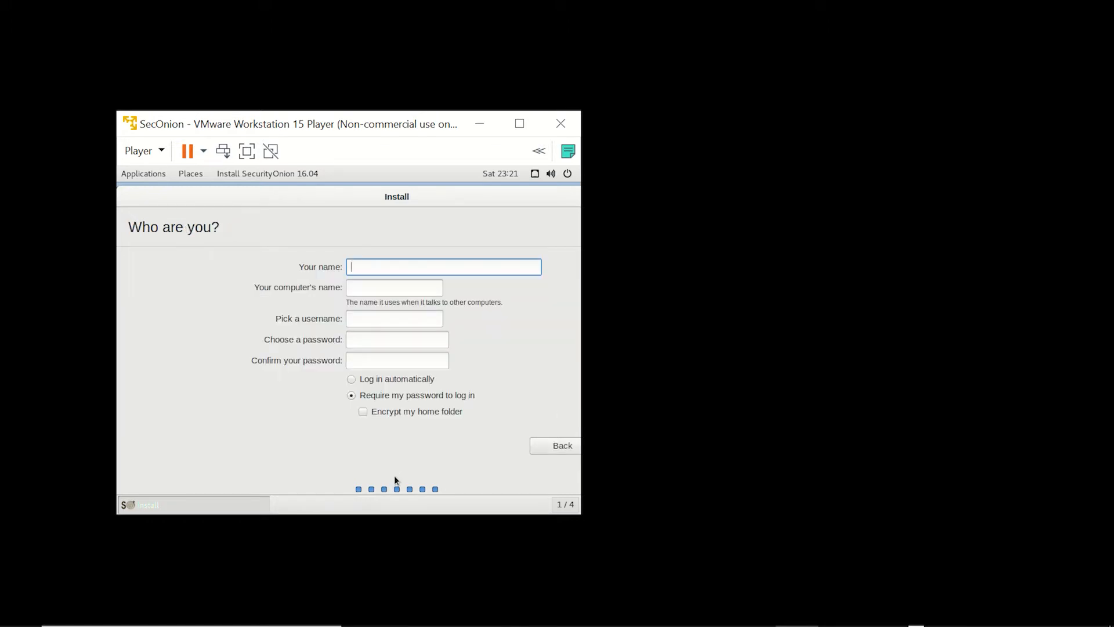
Enter the user's name for the new account and set the computer's name to seconion
text(shabin)
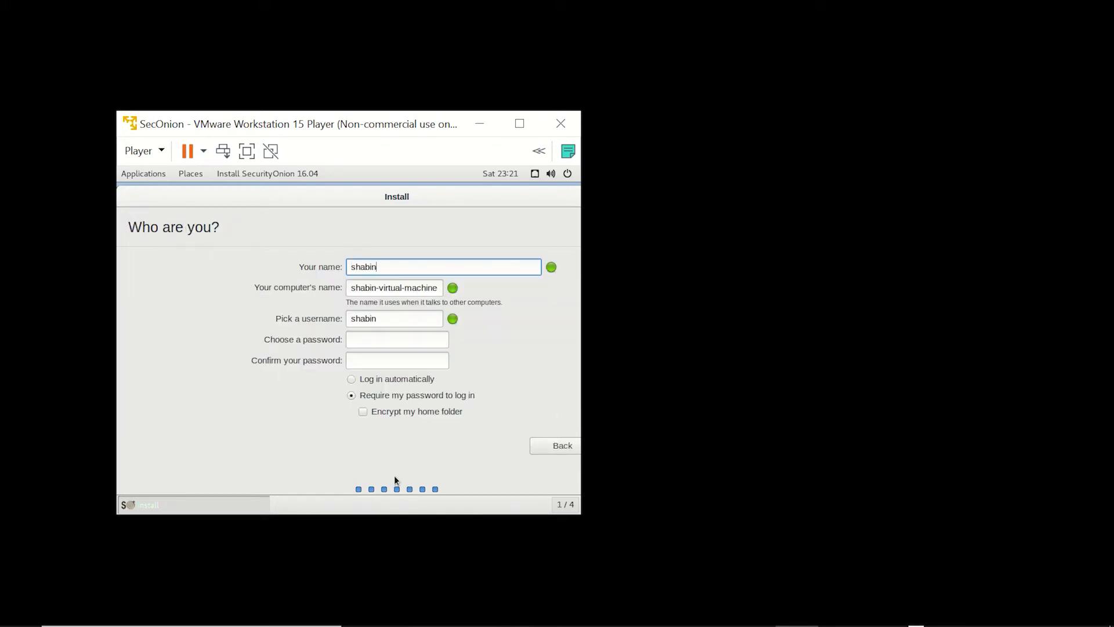
text(x)
drag(352, 289, 489, 297)
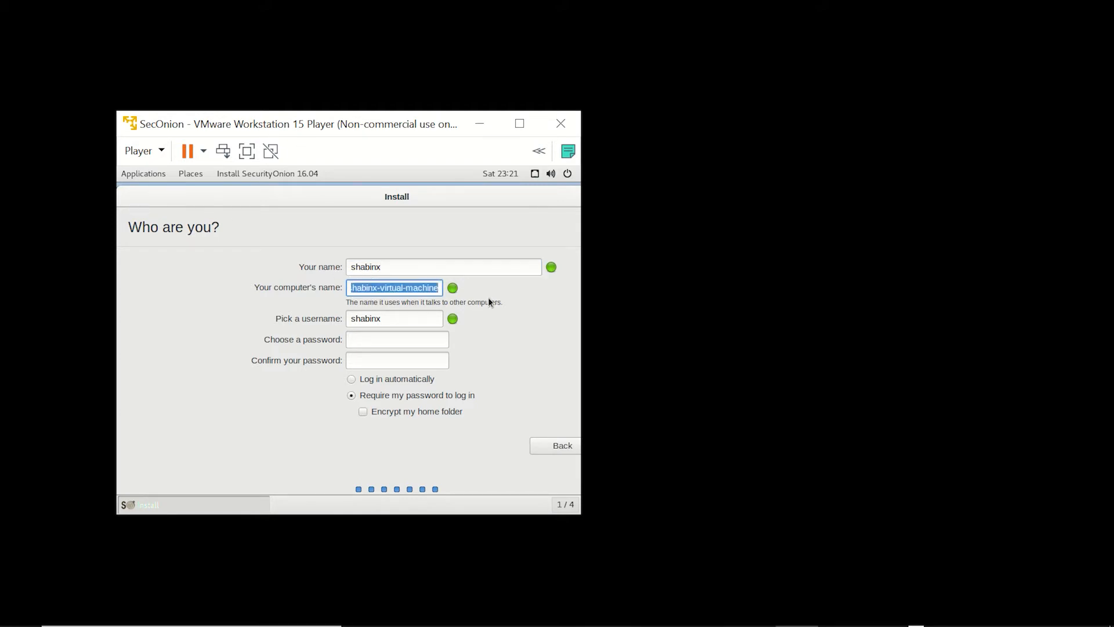
text(seco)
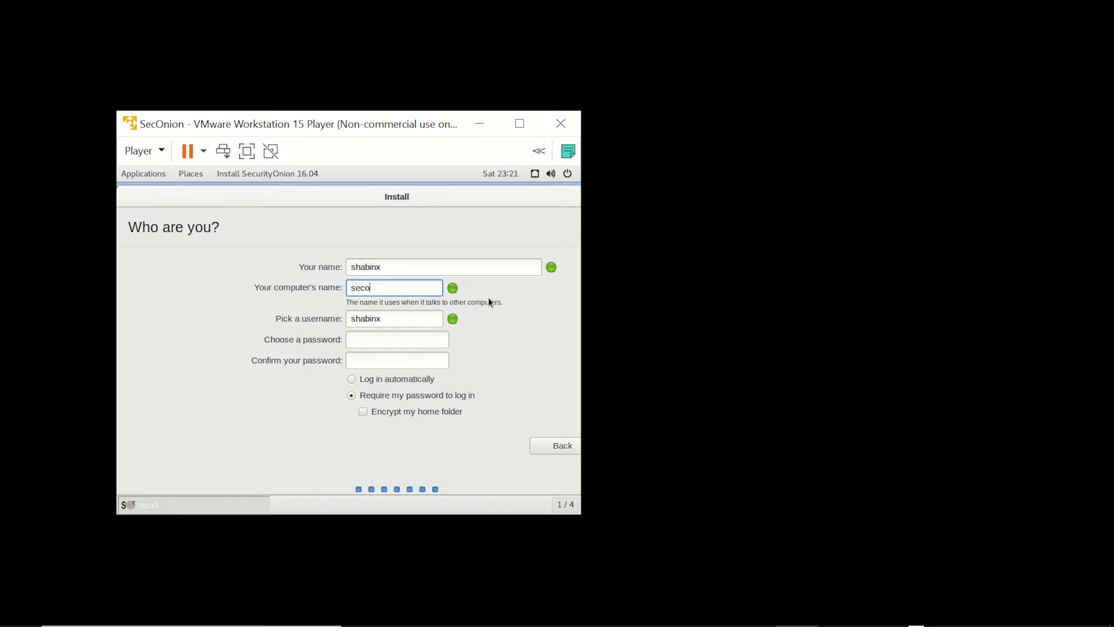
text(nion)
Enter and confirm the account password, and continue the SecurityOnion installation
click(374, 337)
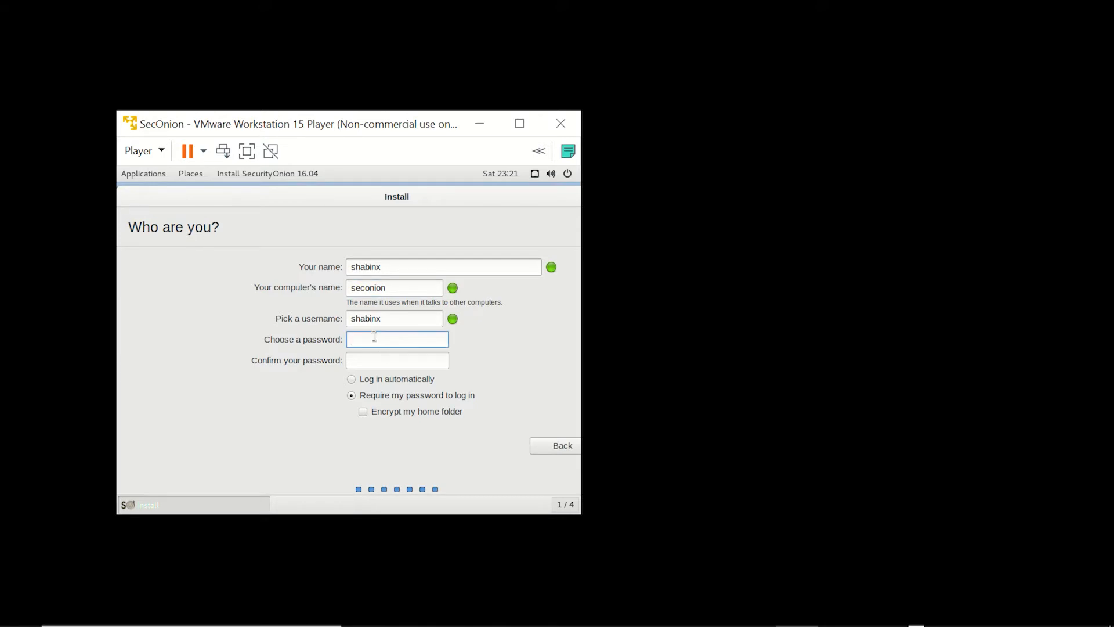
text(•••••••)
key(Tab)
text(•••••)
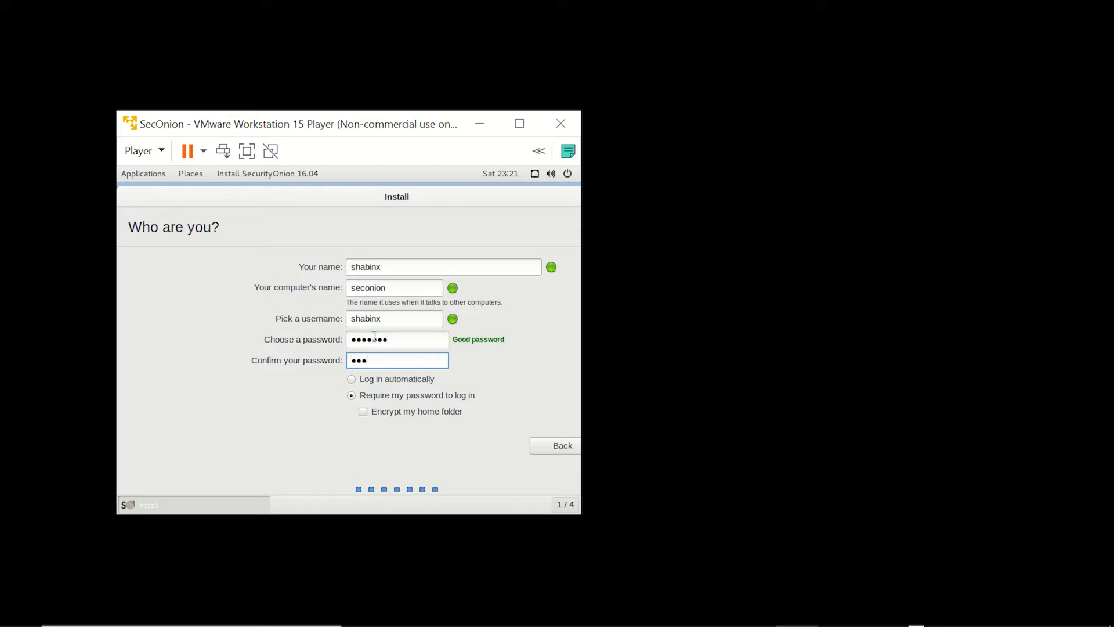
text(••)
key(Return)
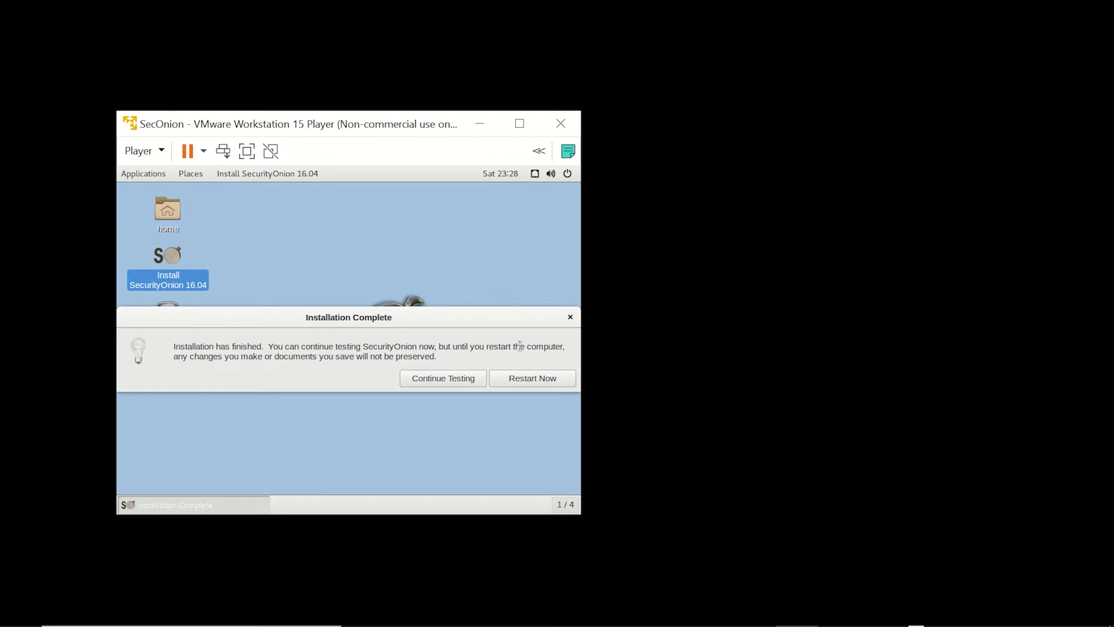
Restart the virtual machine after the installation and boot SecurityOnion 16.04.6.2 GNU/Linux
click(531, 376)
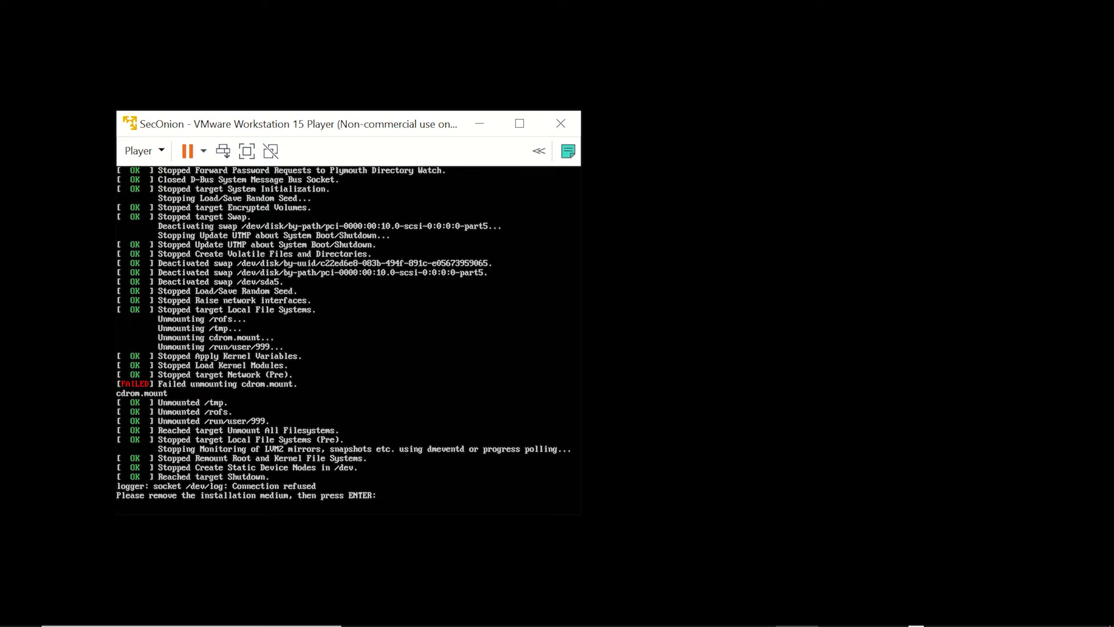
key(Return)
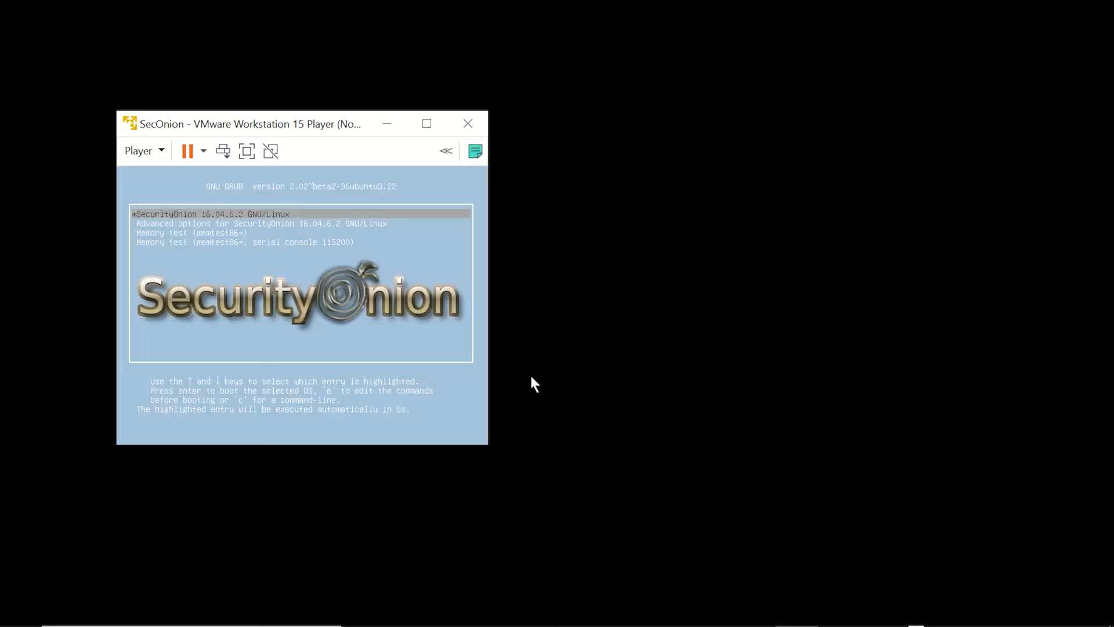
key(Return)
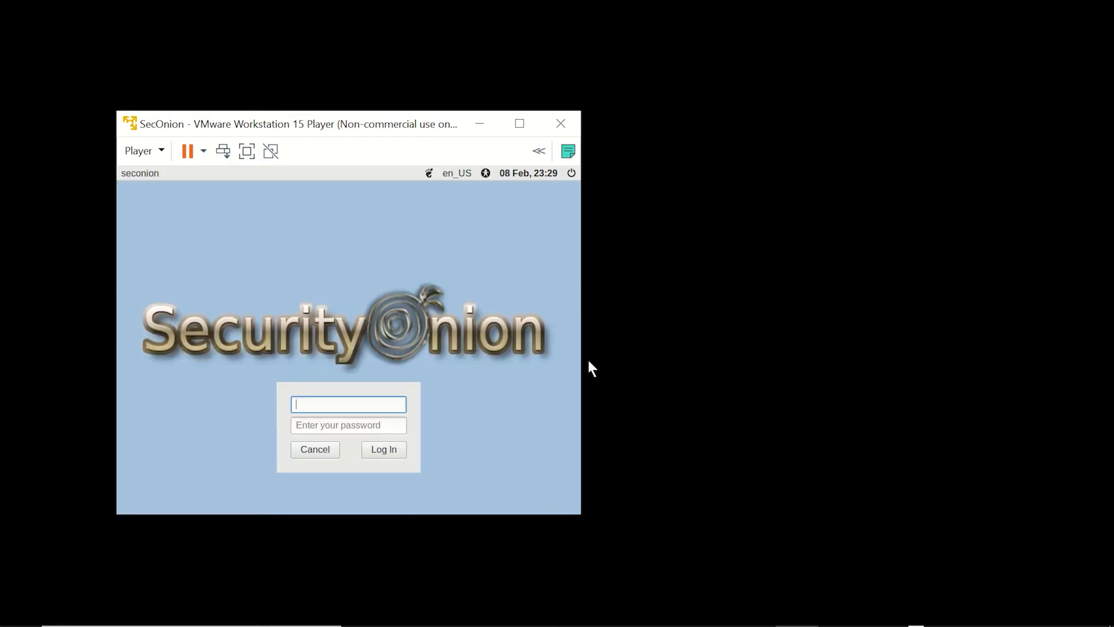
Log in to the installed SecurityOnion system with the account's username and password
text(shabinx)
key(Tab)
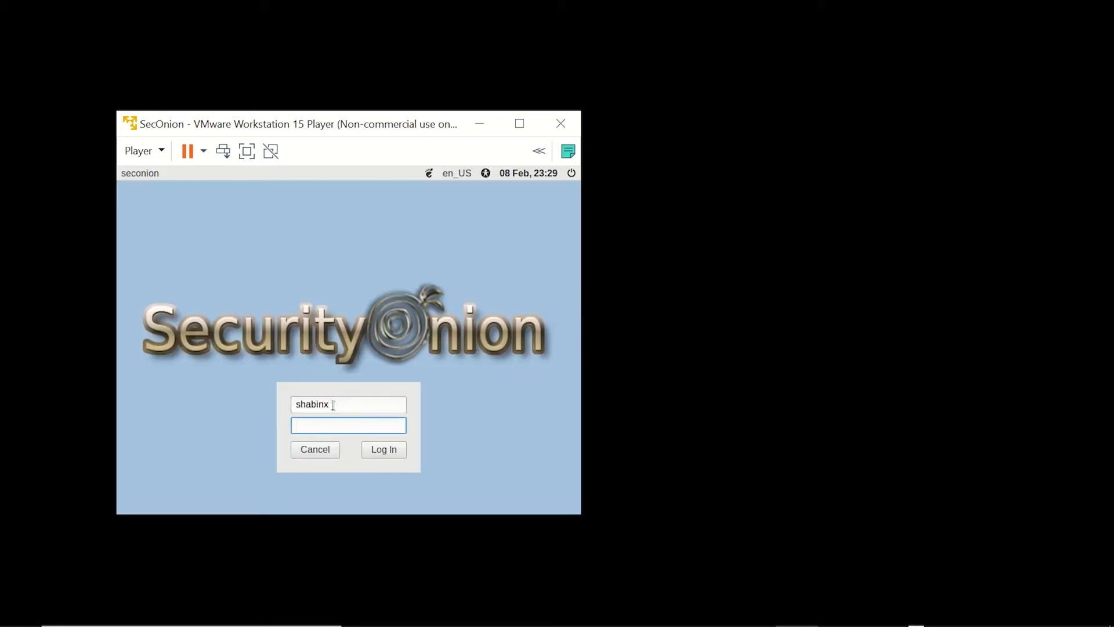
text(••••••)
key(Return)
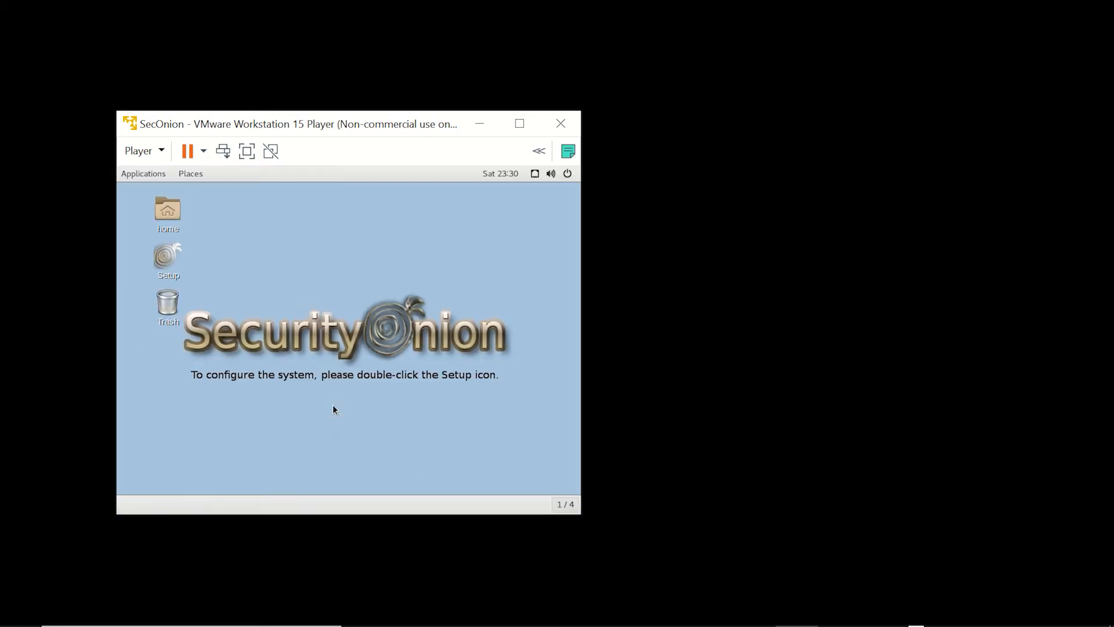
click(134, 146)
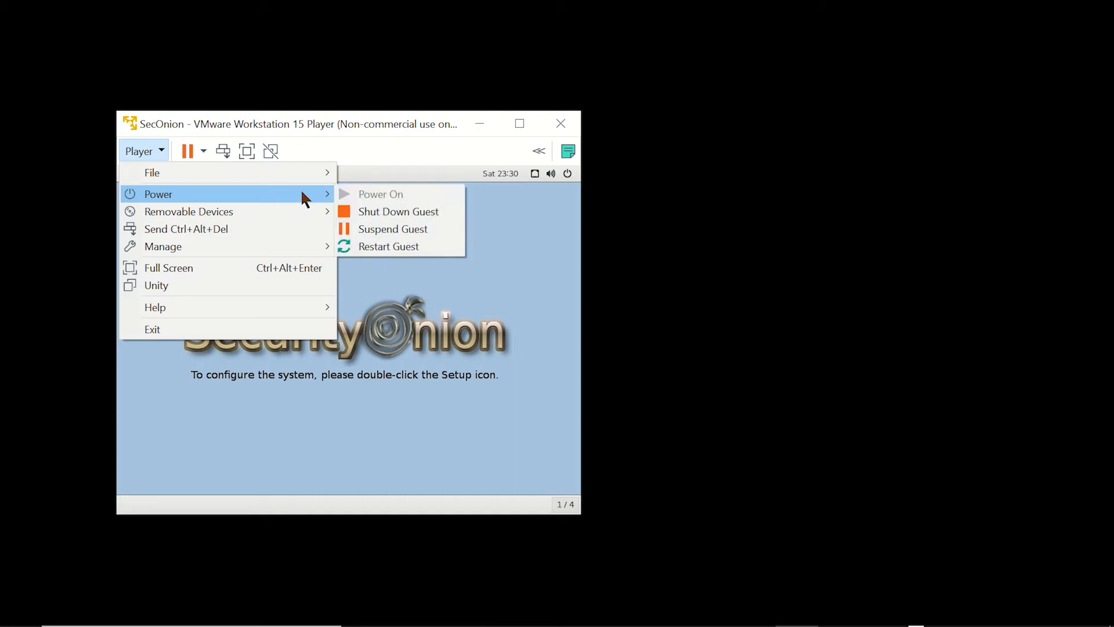
mouse_move(305, 170)
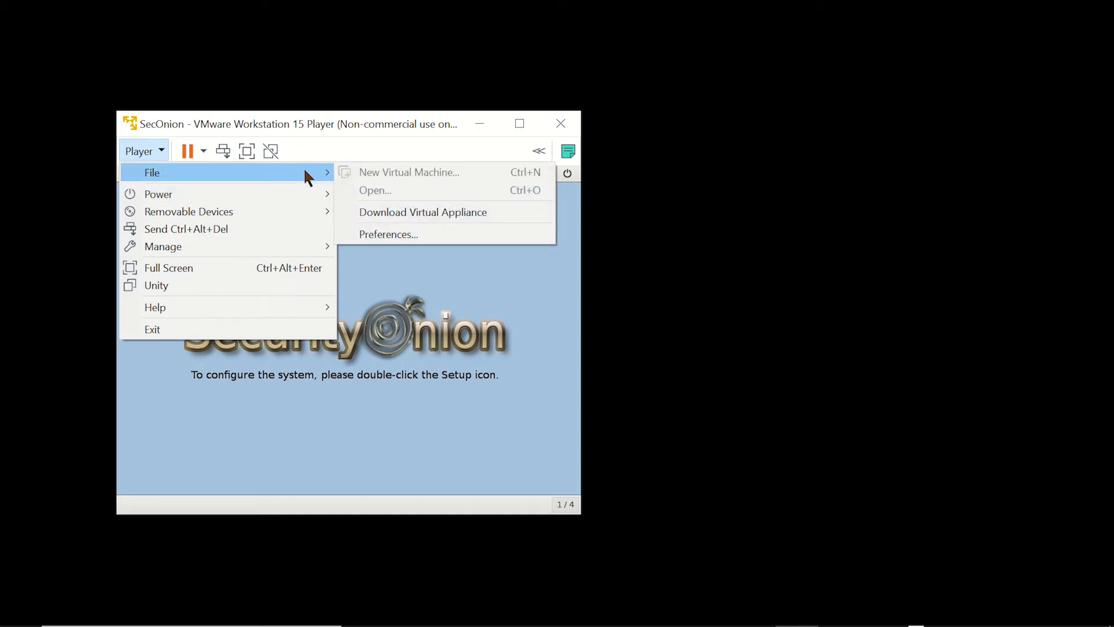
click(394, 235)
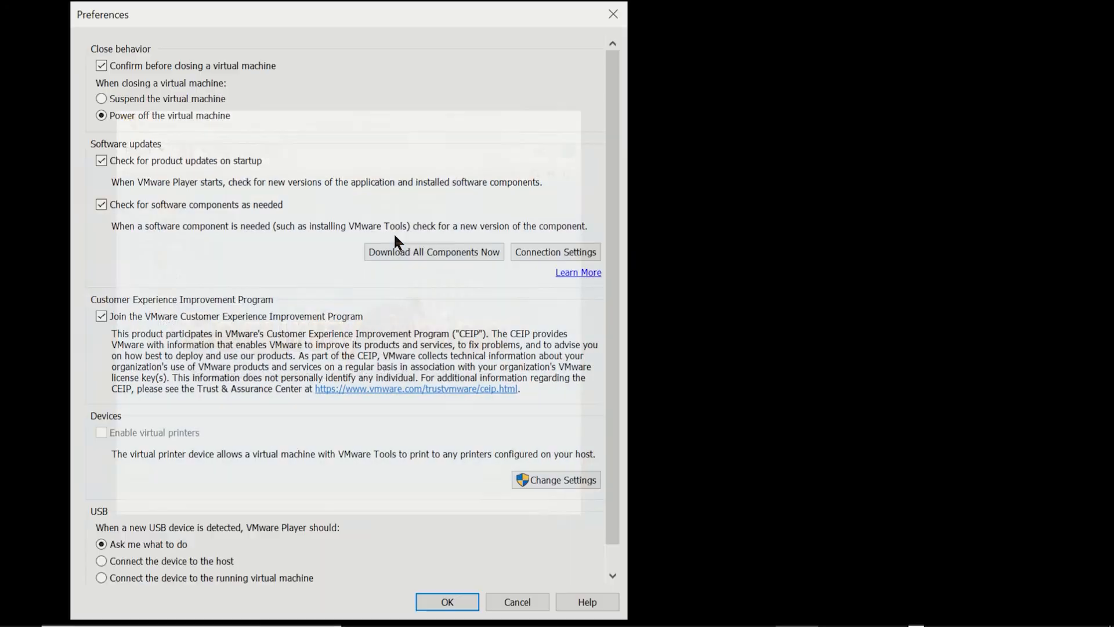
click(618, 17)
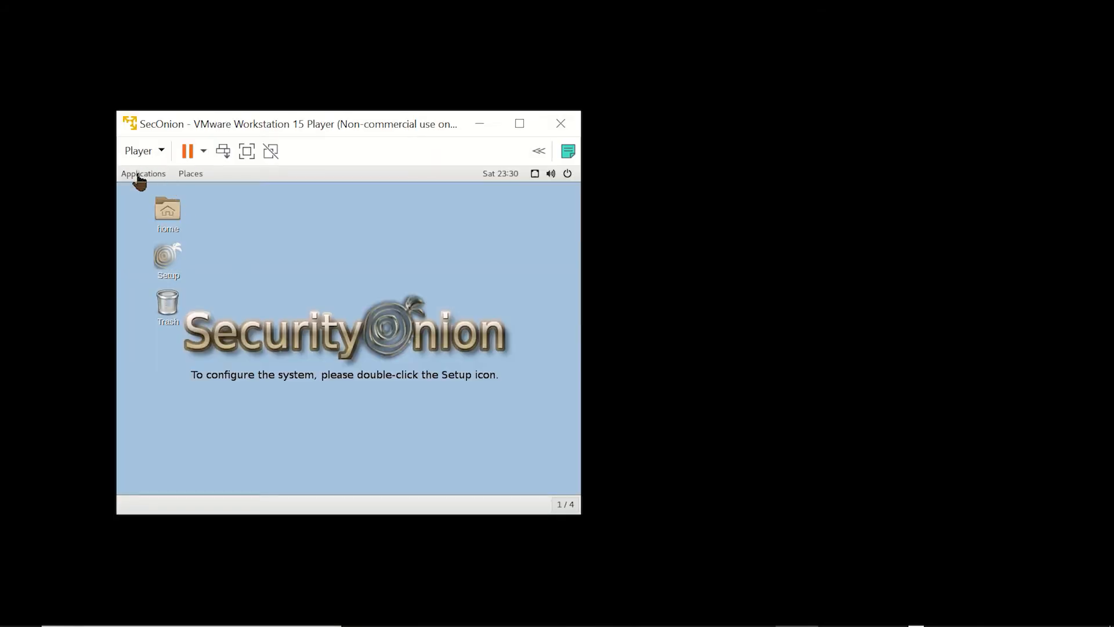
Start the VMware Tools installation to mount its disc in the guest, and dismiss the instructions
click(144, 151)
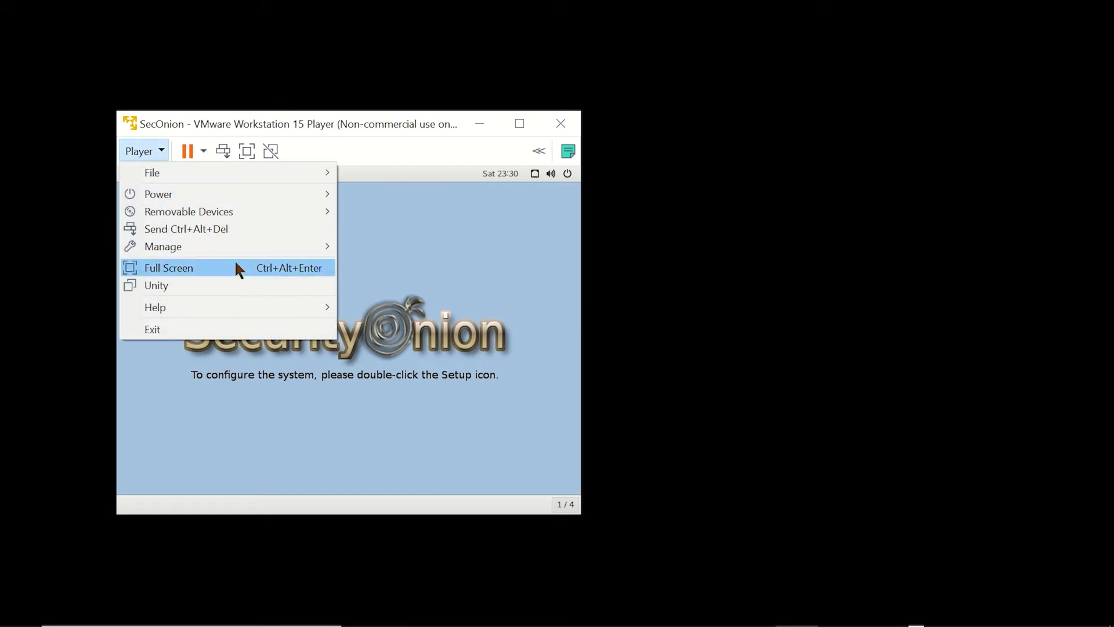
mouse_move(302, 245)
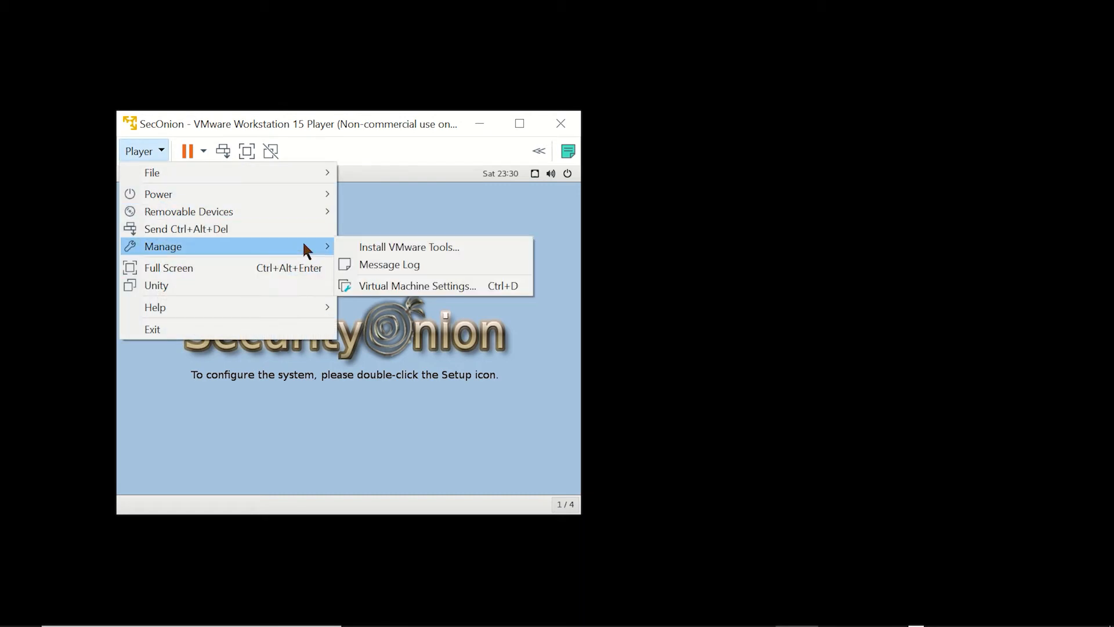
click(413, 248)
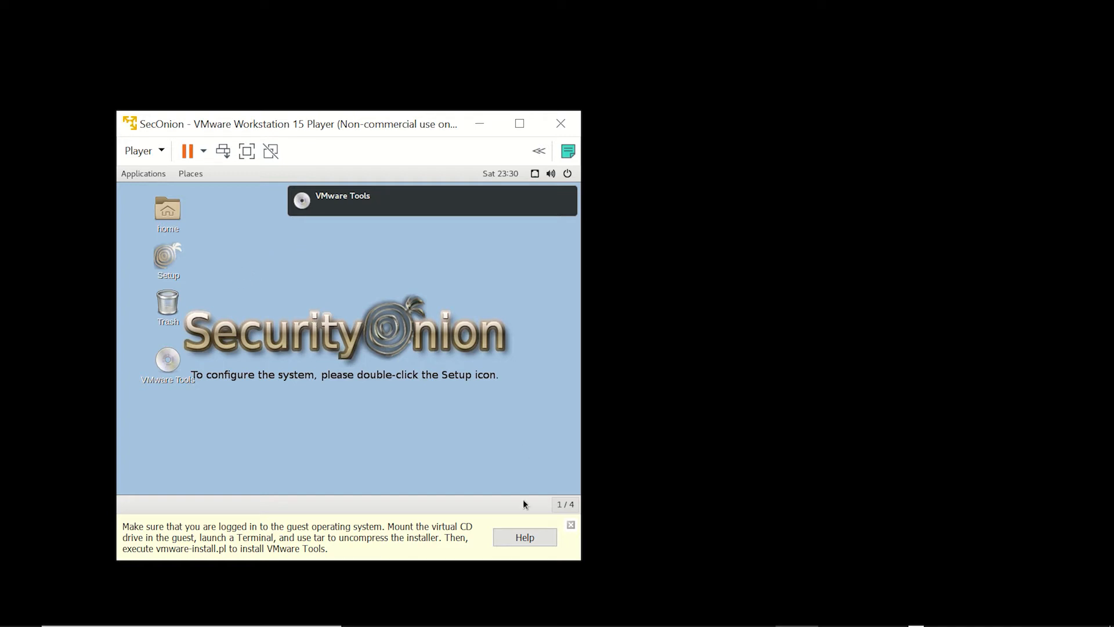
click(571, 525)
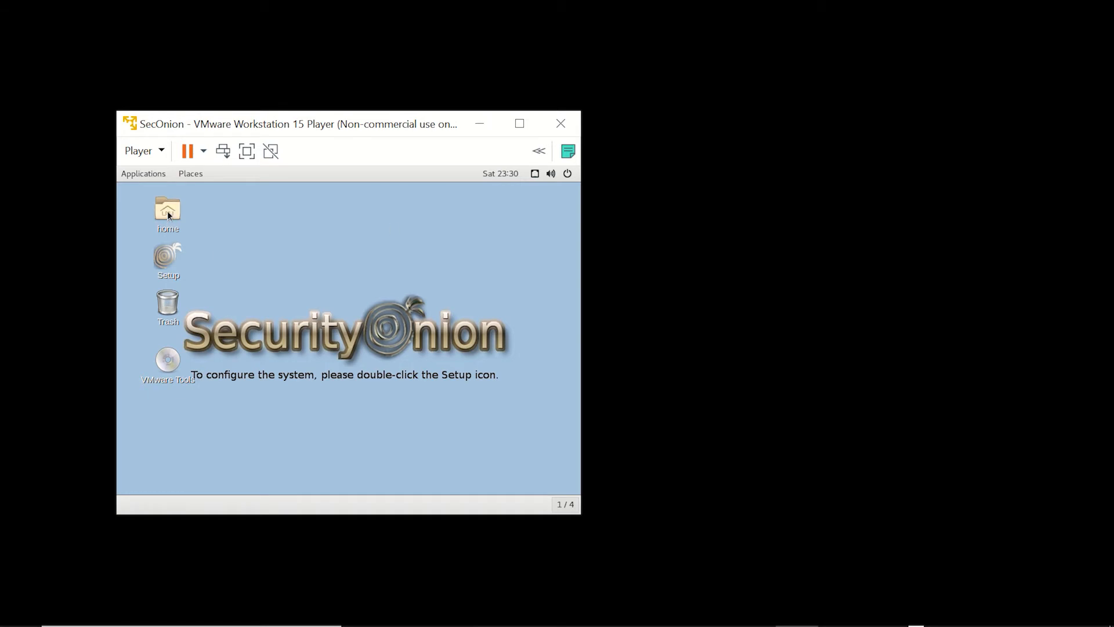
Copy VMwareTools-10.3.10-13959562.tar.gz from the VMware Tools disc to the desktop
double_click(162, 366)
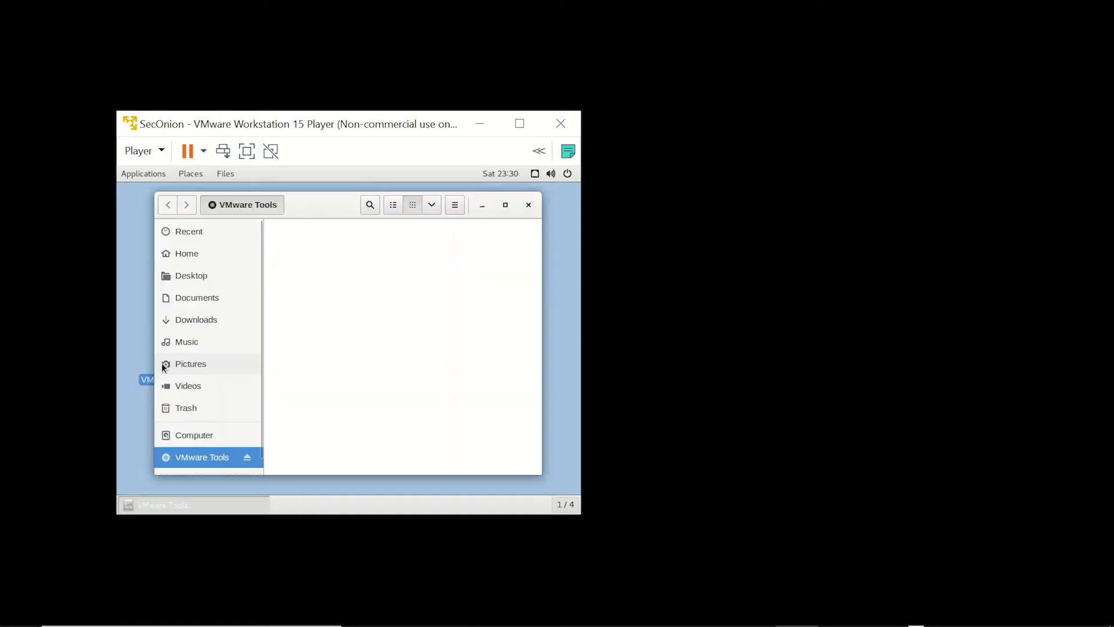
click(491, 264)
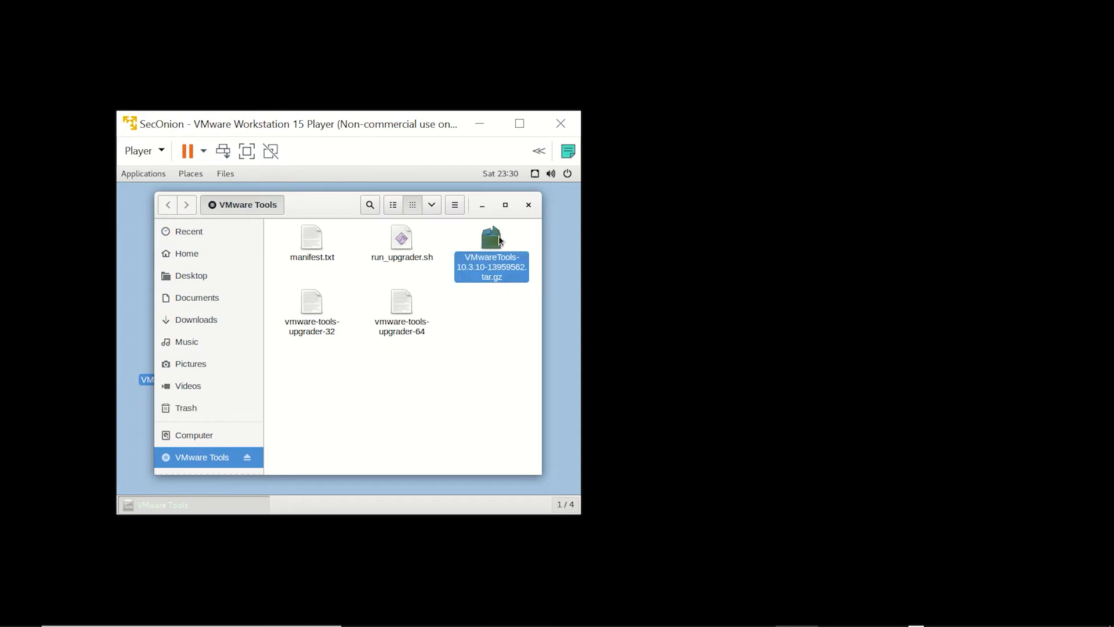
right_click(484, 247)
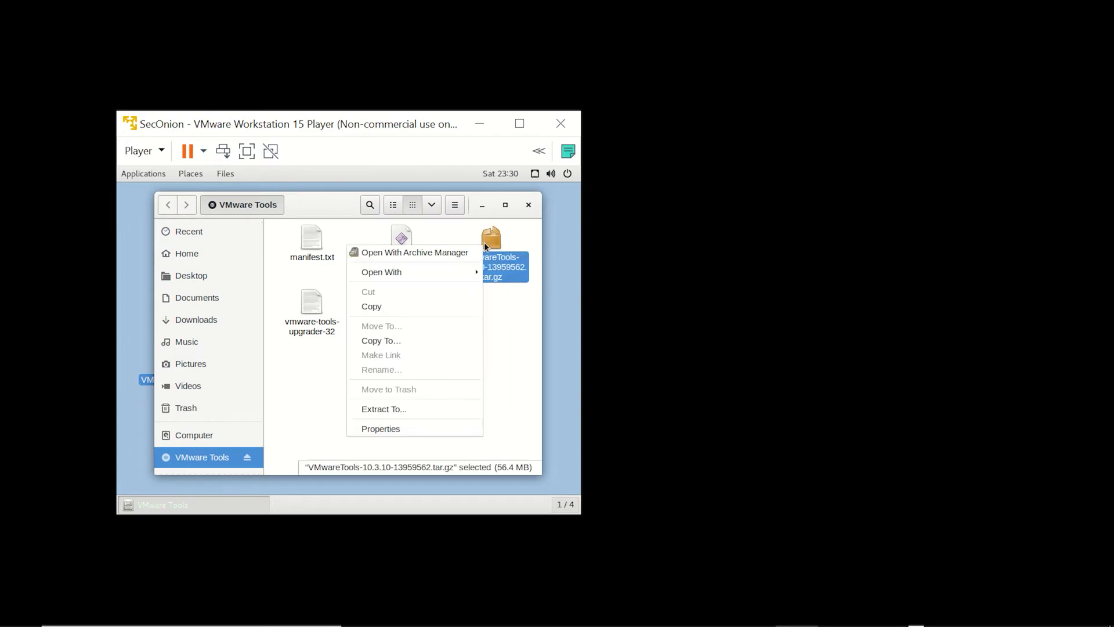
click(423, 307)
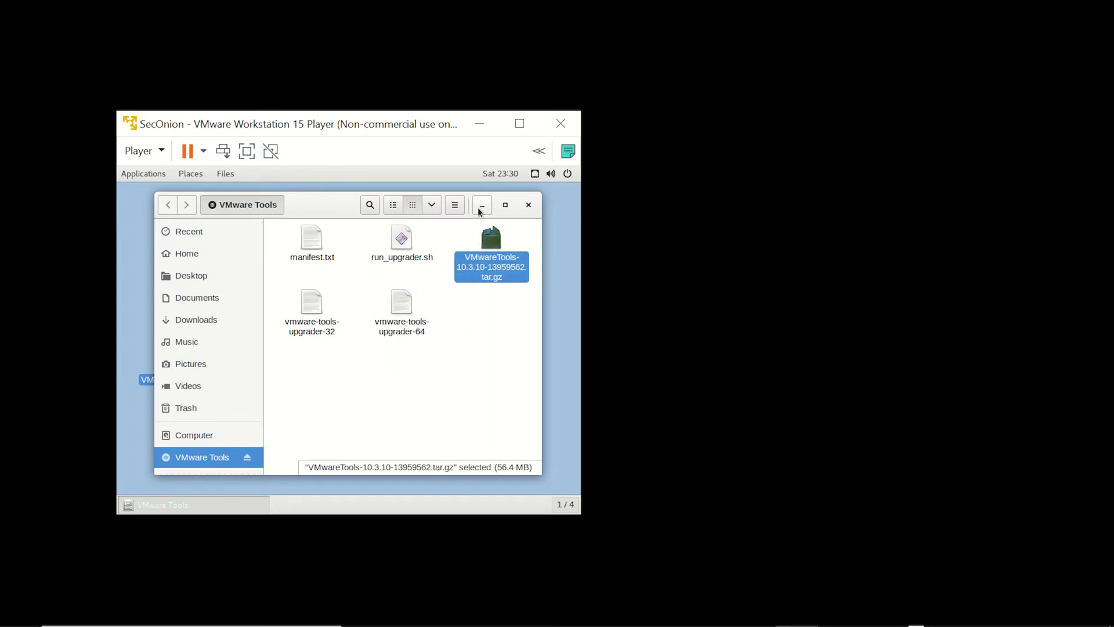
click(481, 207)
right_click(301, 251)
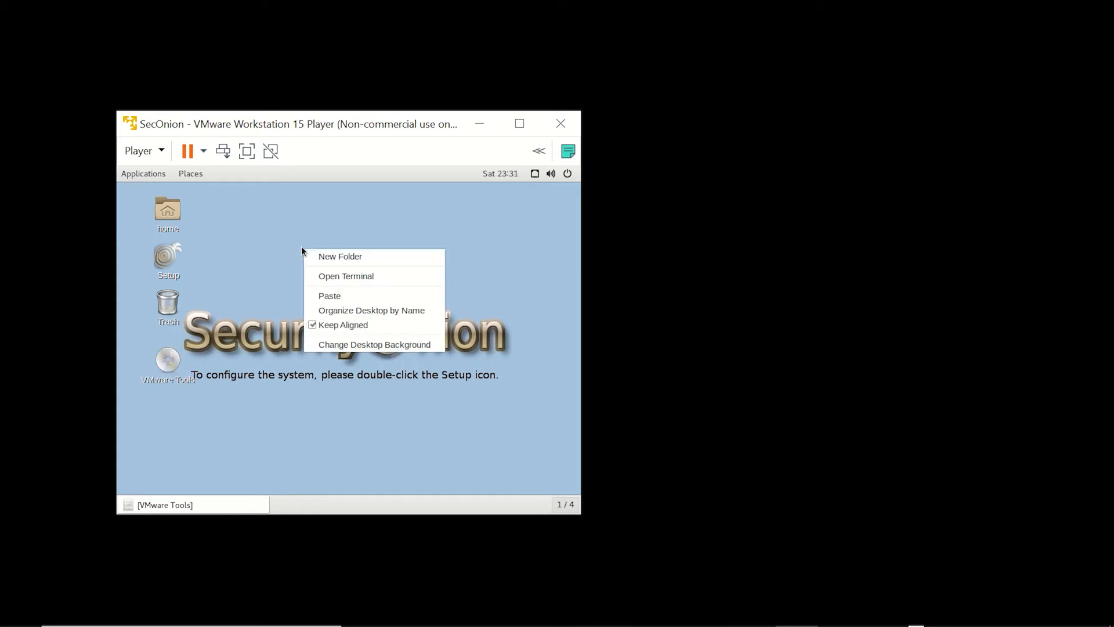
click(341, 296)
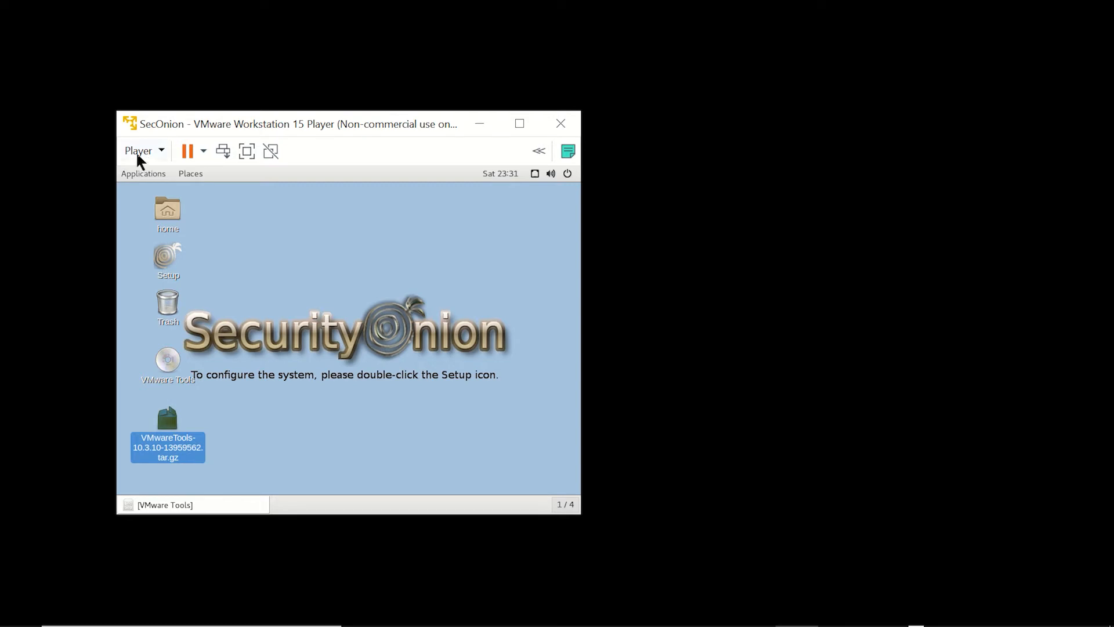
click(145, 177)
mouse_move(163, 227)
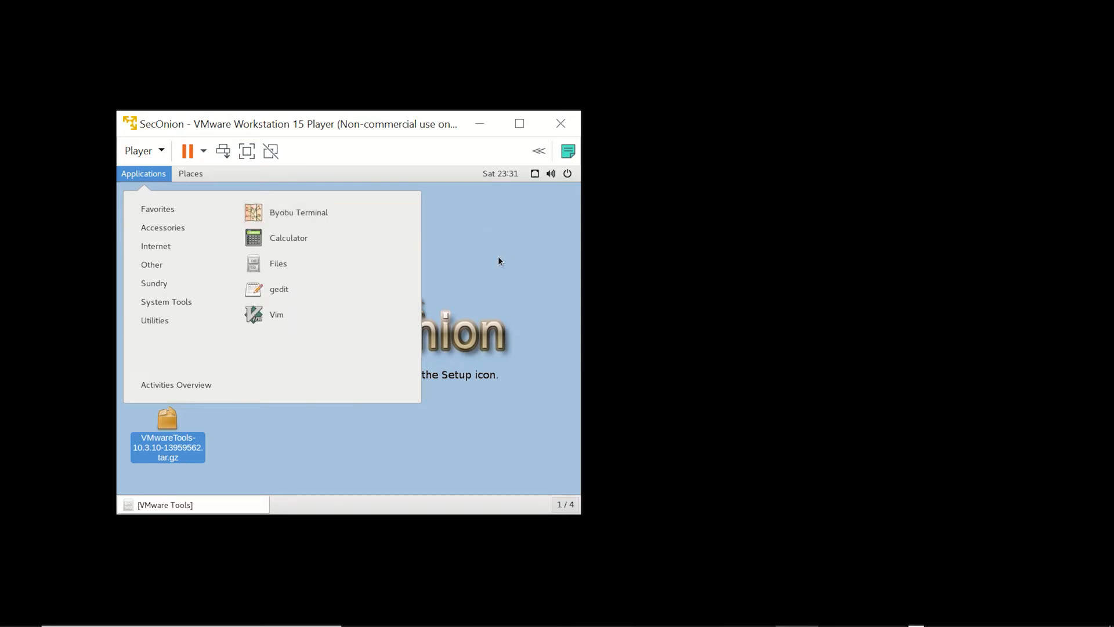
click(154, 175)
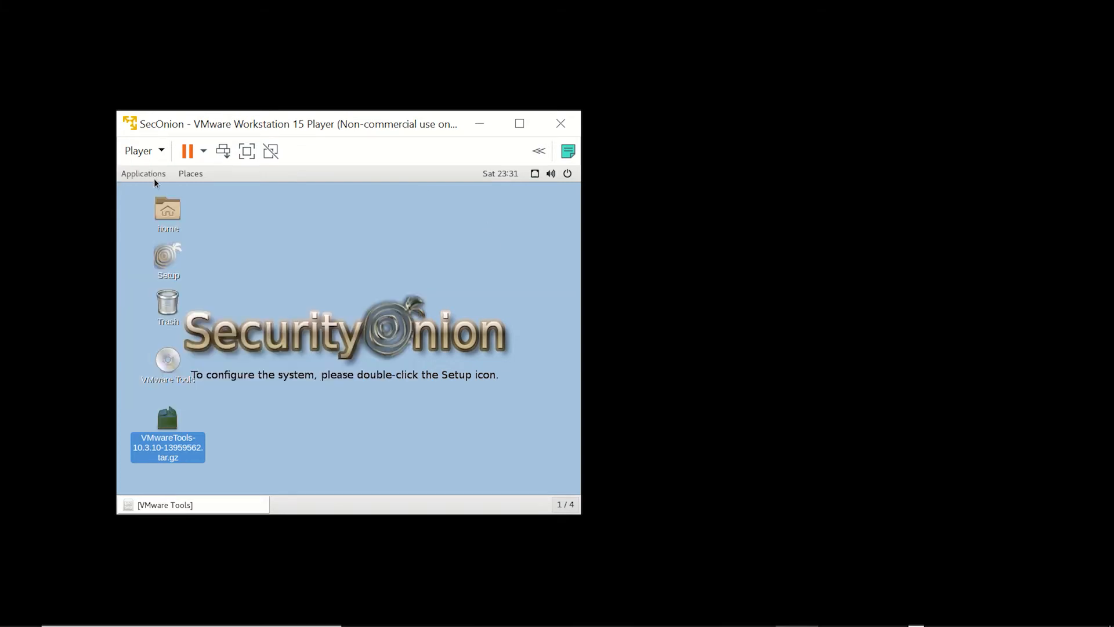
Open a terminal, change to the ~/Desktop/ directory and list its contents
right_click(303, 240)
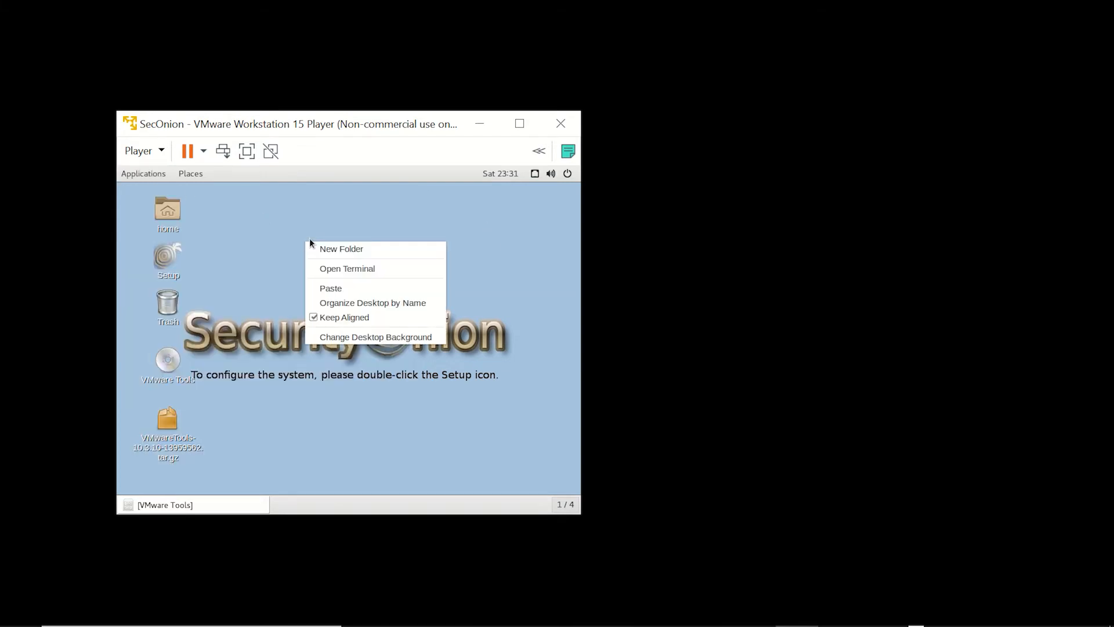
click(365, 269)
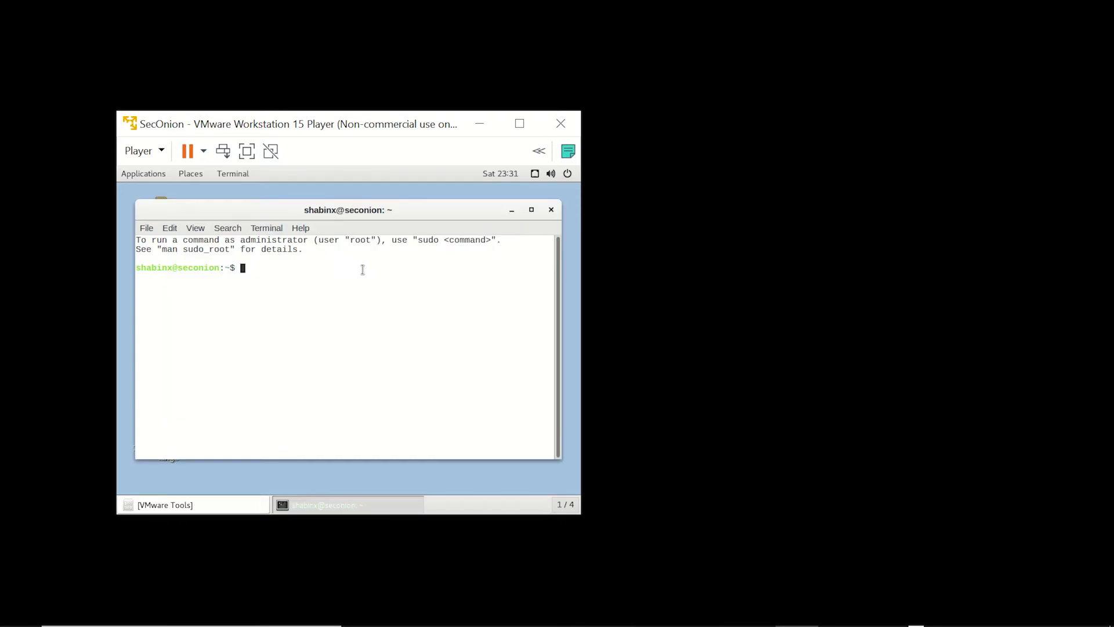
text(cd ~)
text(/Desk)
key(Tab)
key(Return)
text(ls)
key(Return)
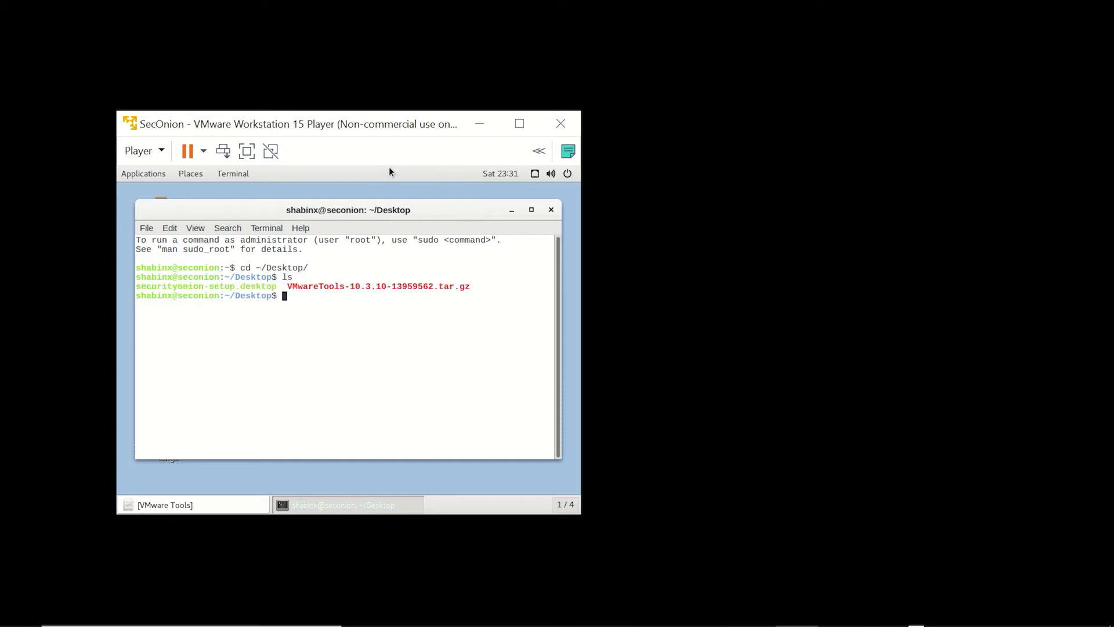
Extract VMwareTools-10.3.10-13959562.tar.gz in place in the Desktop folder using the file manager
click(142, 176)
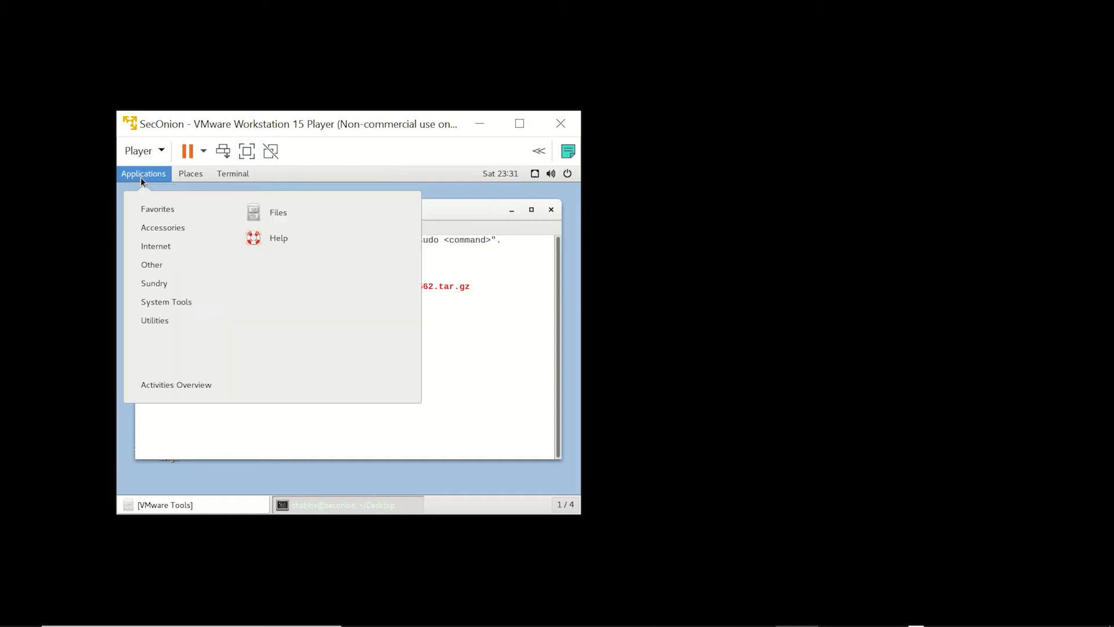
click(204, 506)
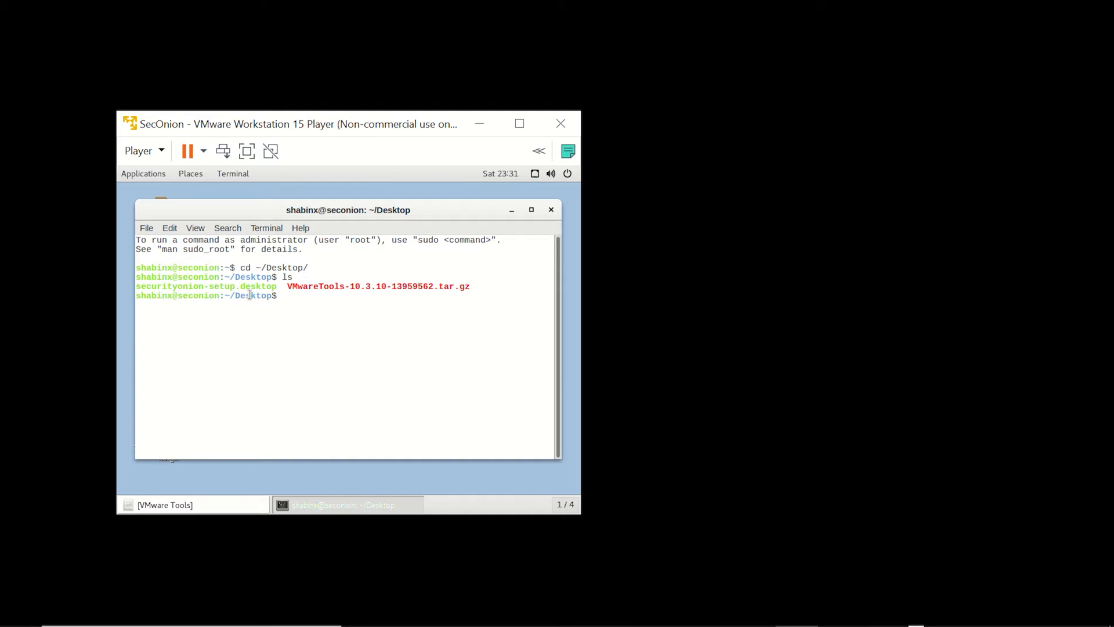
click(153, 502)
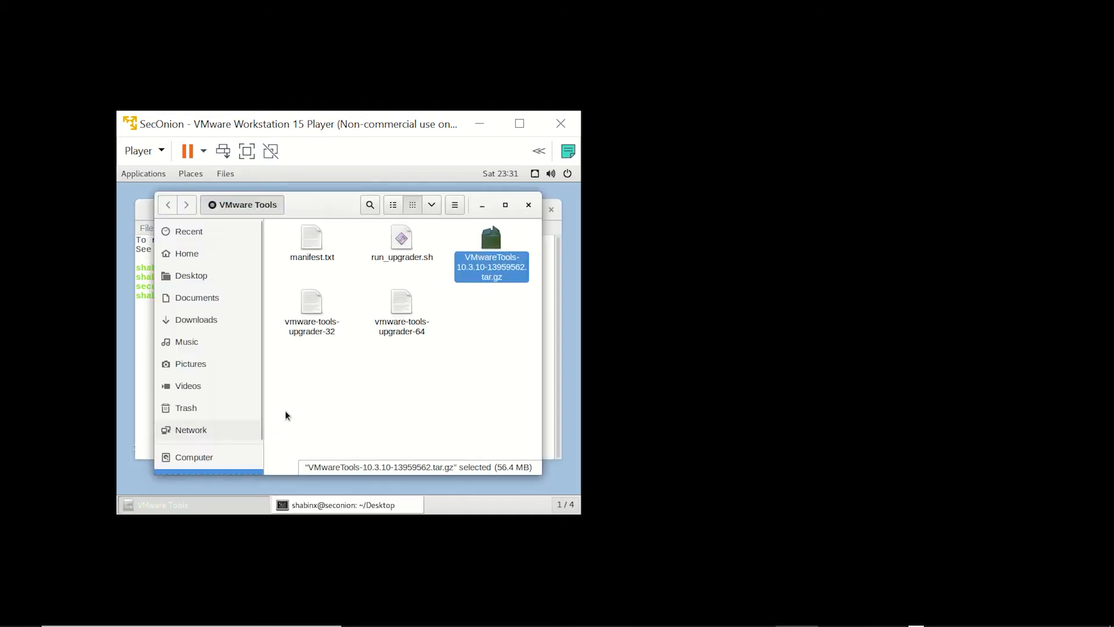
click(183, 278)
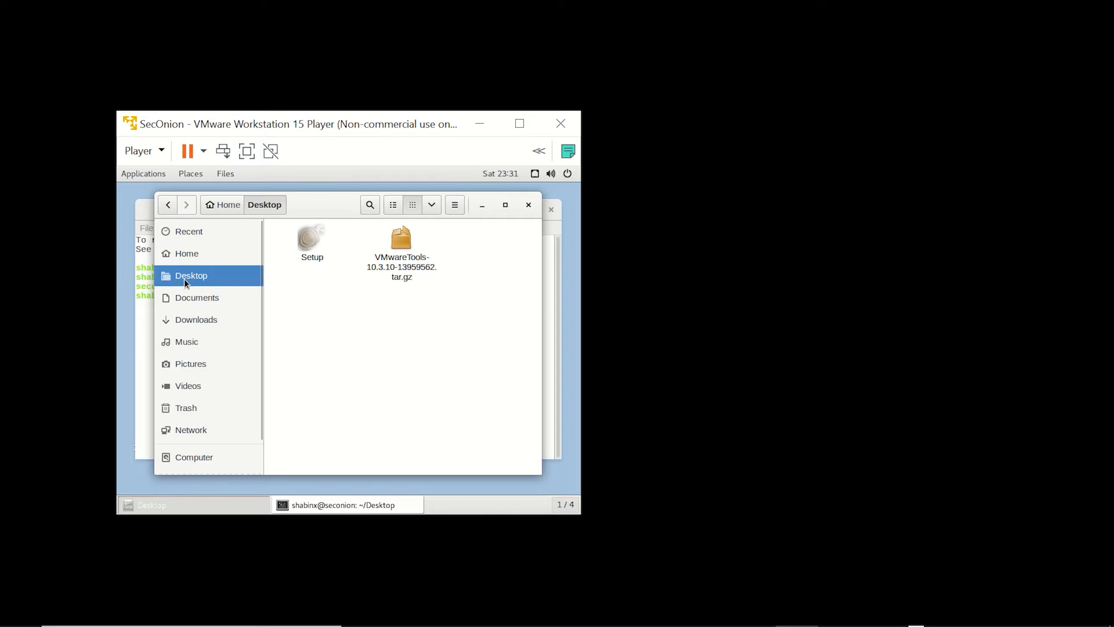
right_click(397, 242)
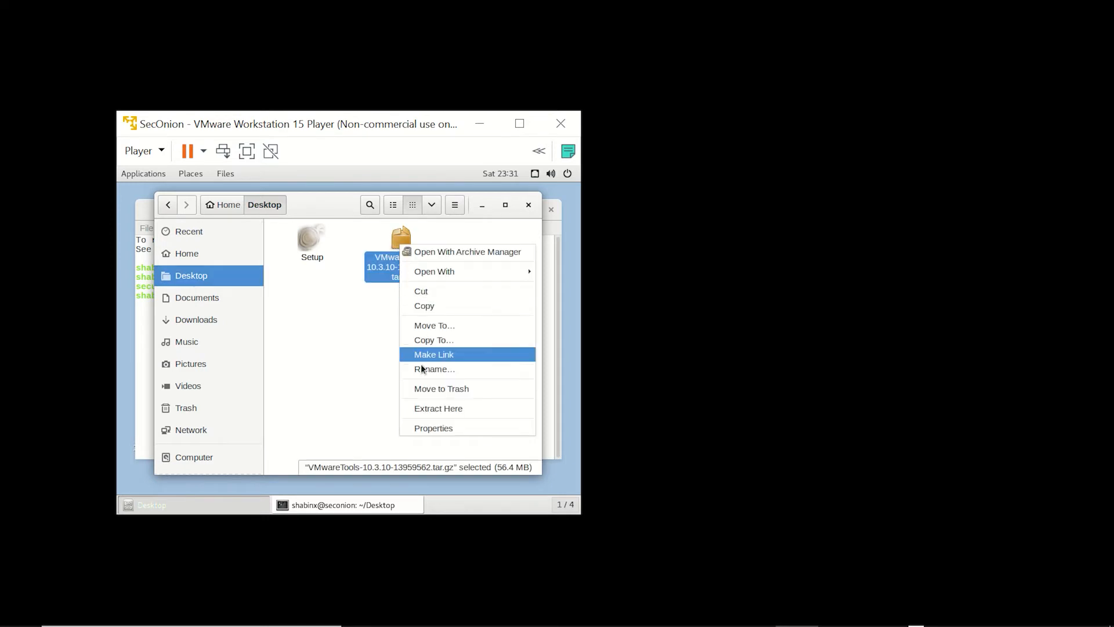
click(427, 408)
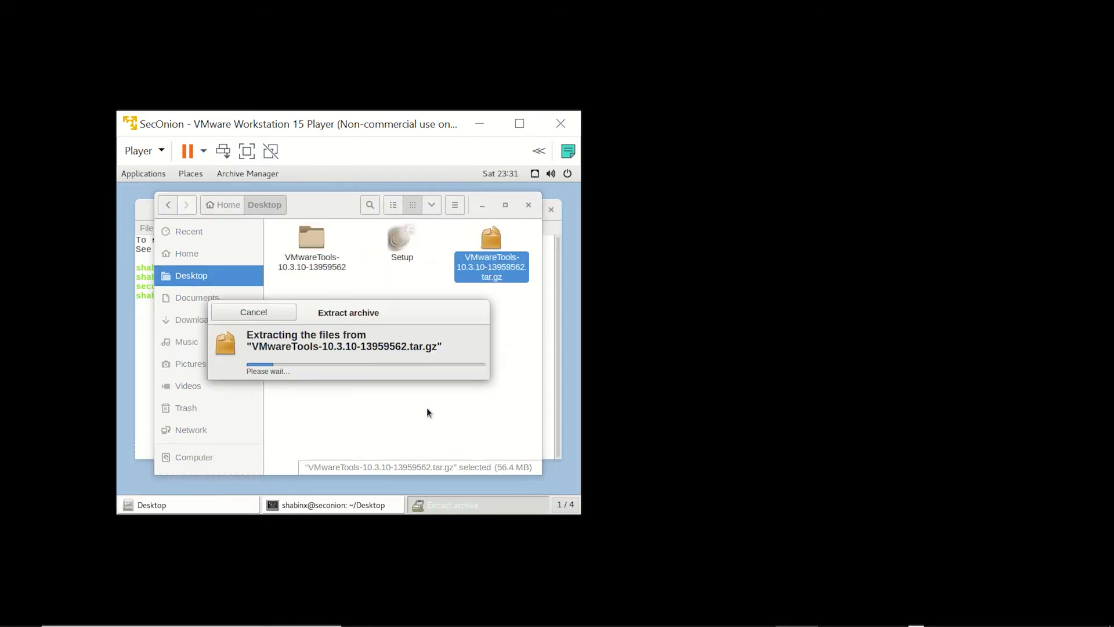
In the terminal, list the desktop's contents, change into the vmware-tools-distrib/ directory and list its files
click(145, 375)
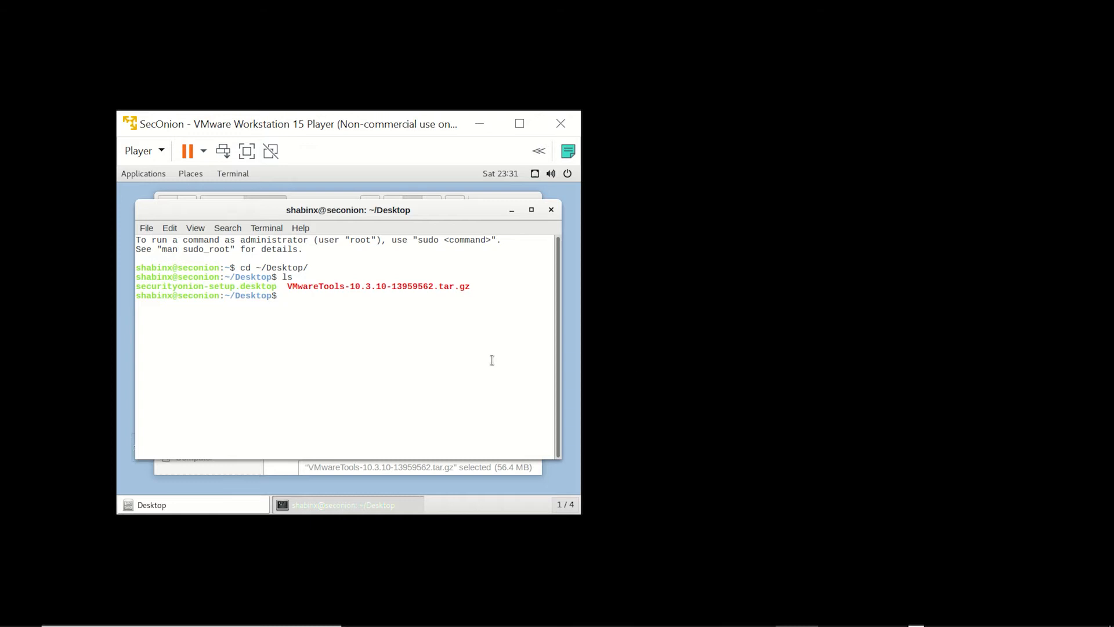
text(ls)
key(Return)
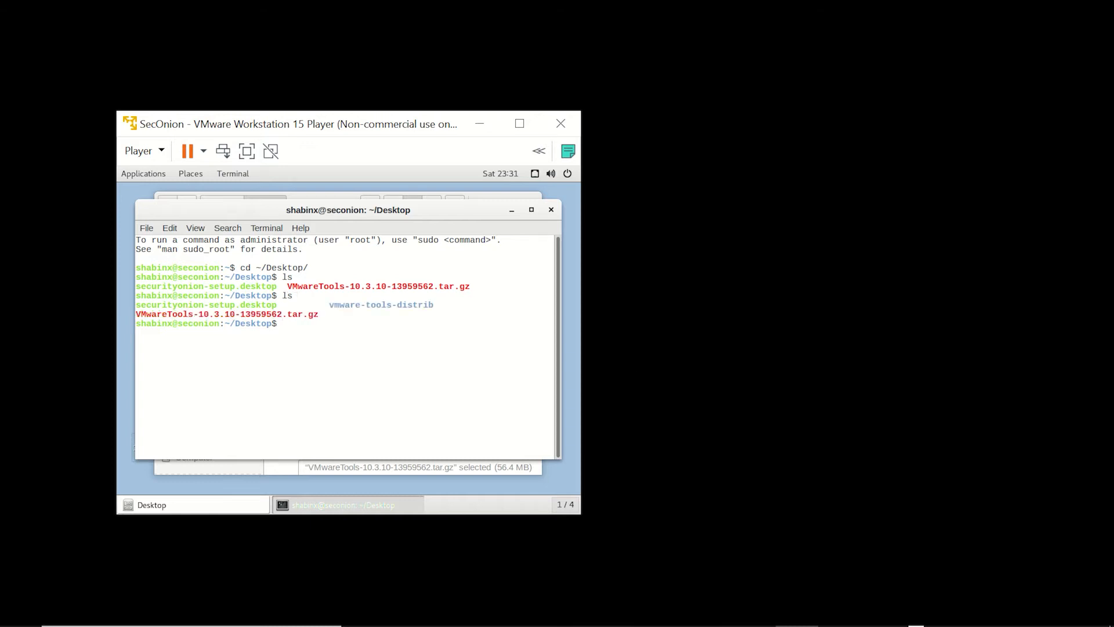
text(cd vm)
key(Tab)
key(Return)
text(ls)
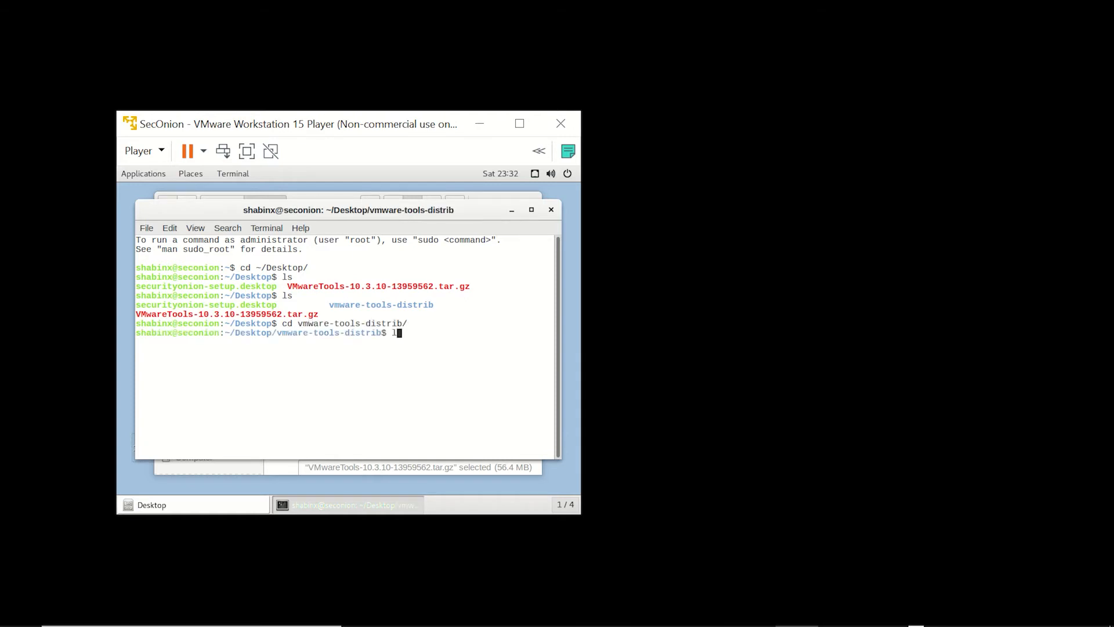
key(Return)
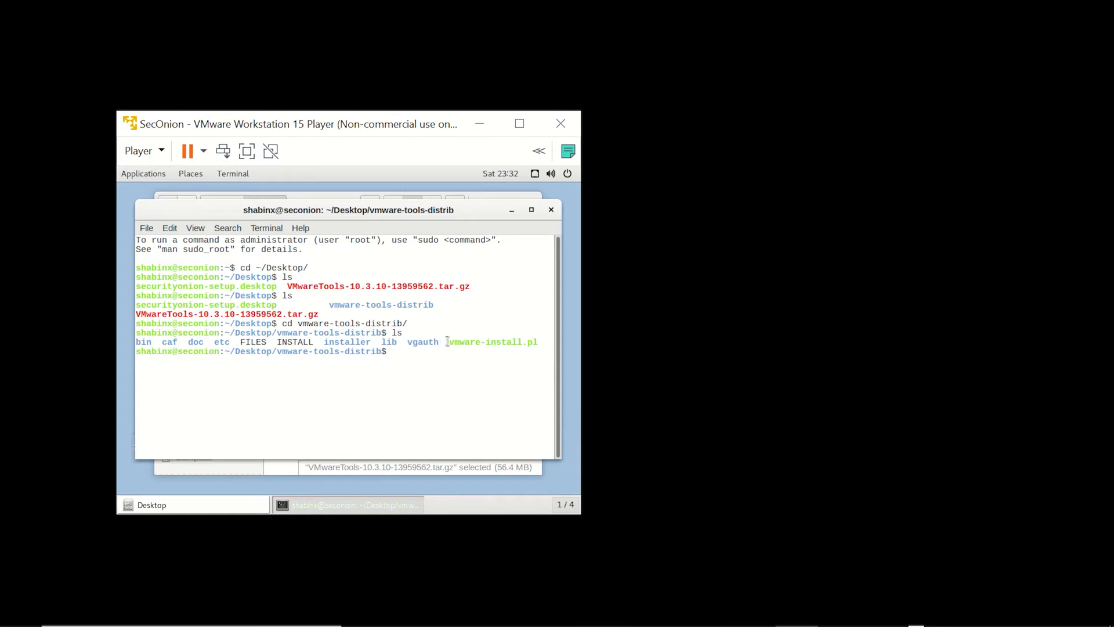
Run ./vmware-install.pl with sudo, enter the account password, and answer yes to proceeding with the installation
drag(448, 342, 537, 341)
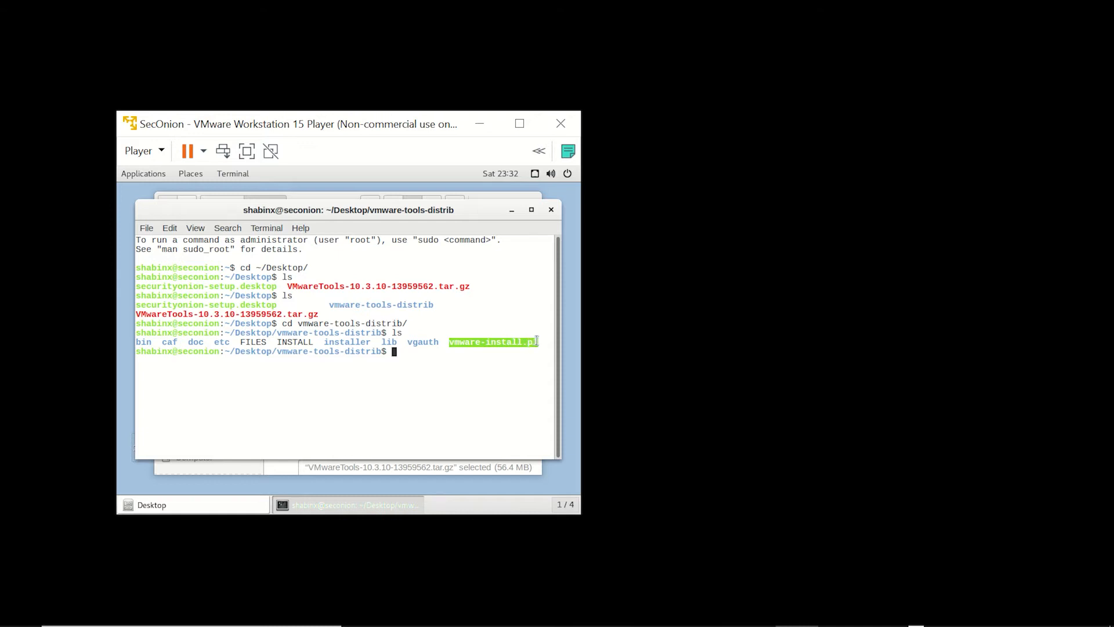
text(sudo ./vm)
key(Tab)
key(Return)
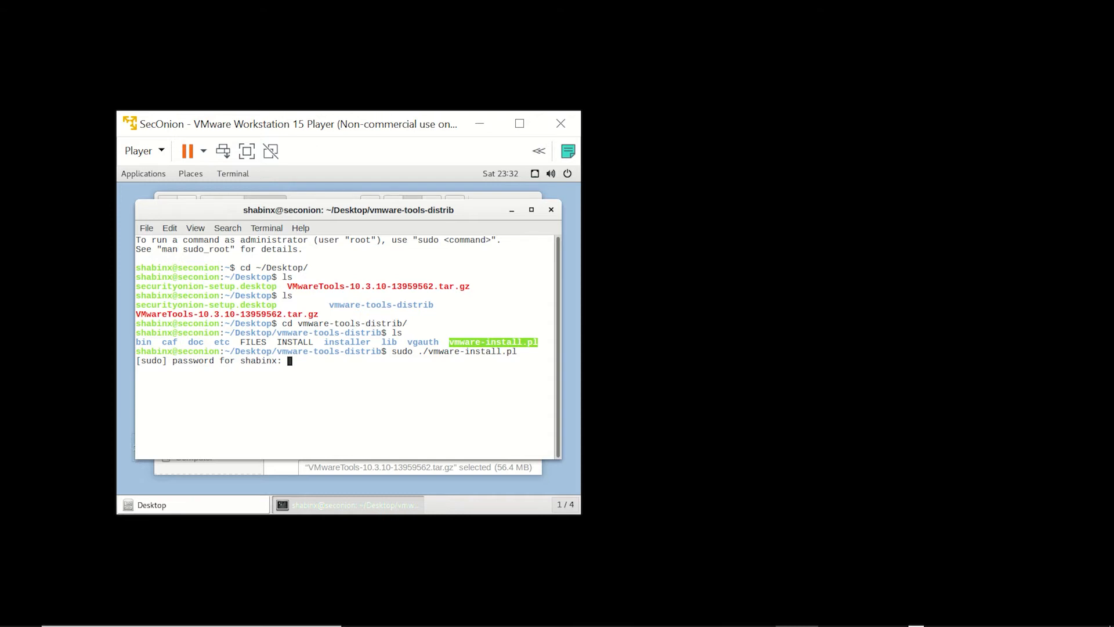
key(Return)
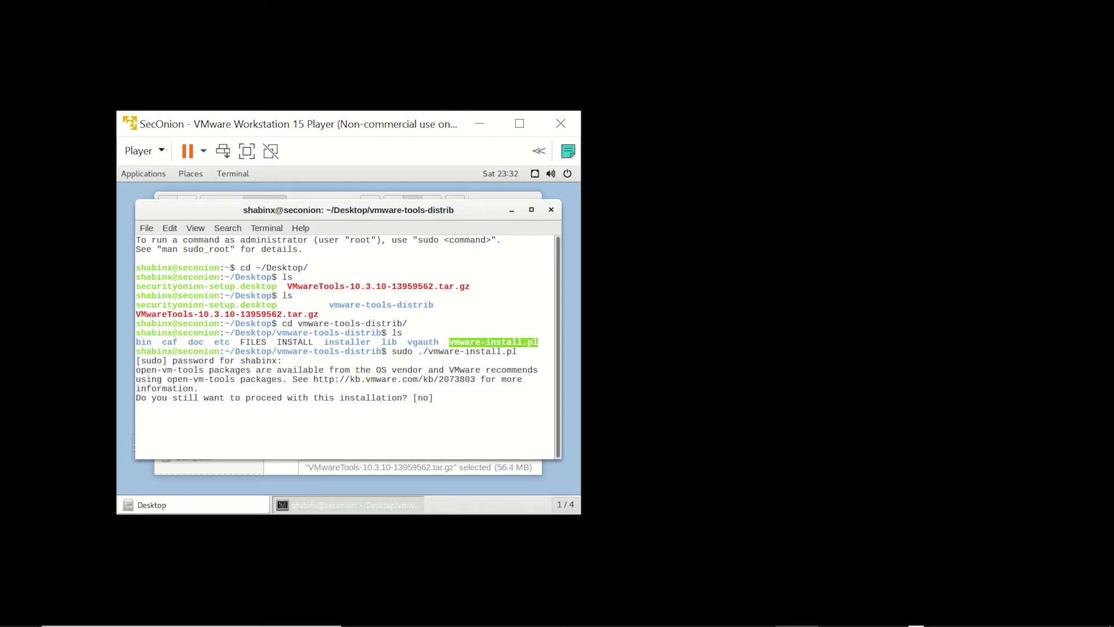
text(yes)
key(Return)
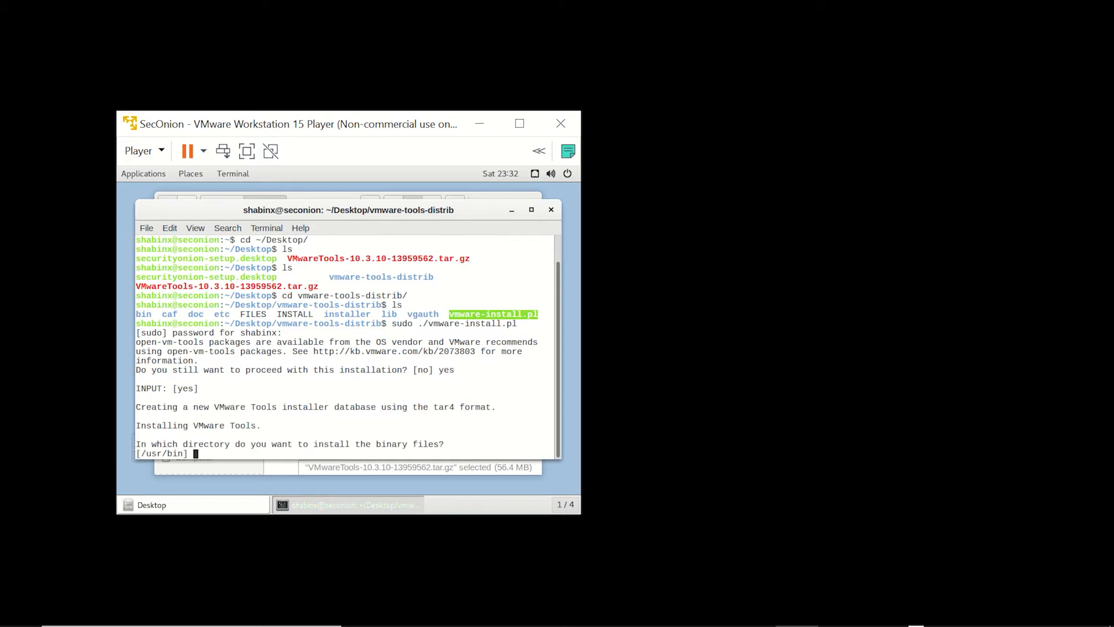
Accept the VMware Tools installer's default directories and the creation of missing paths, and start the default configuration
key(Return)
key(Return)
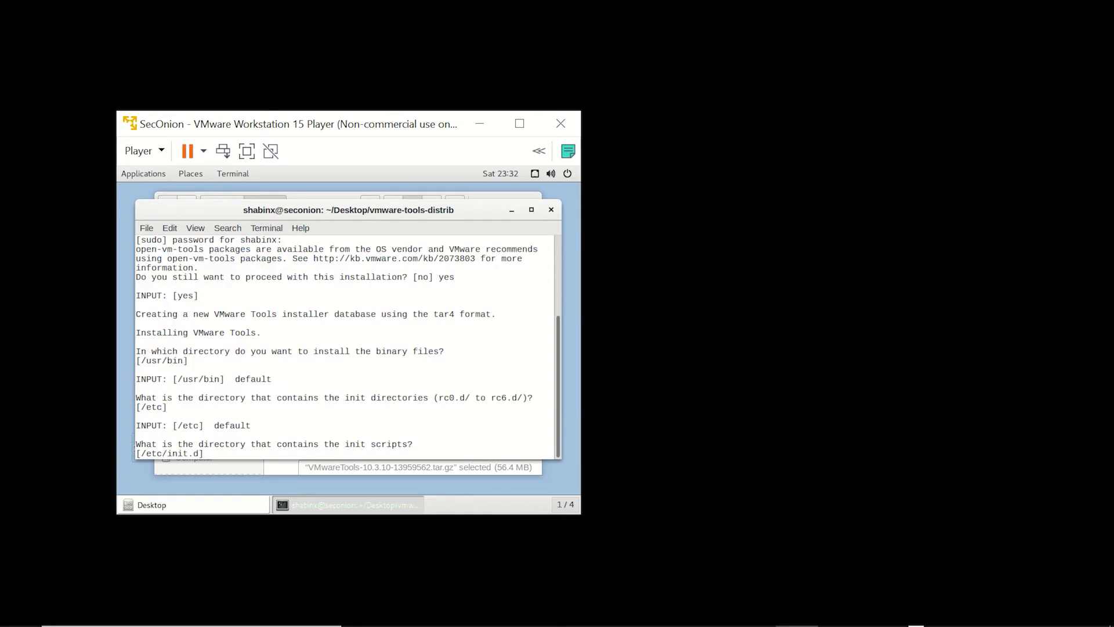
key(Return)
key(Return)
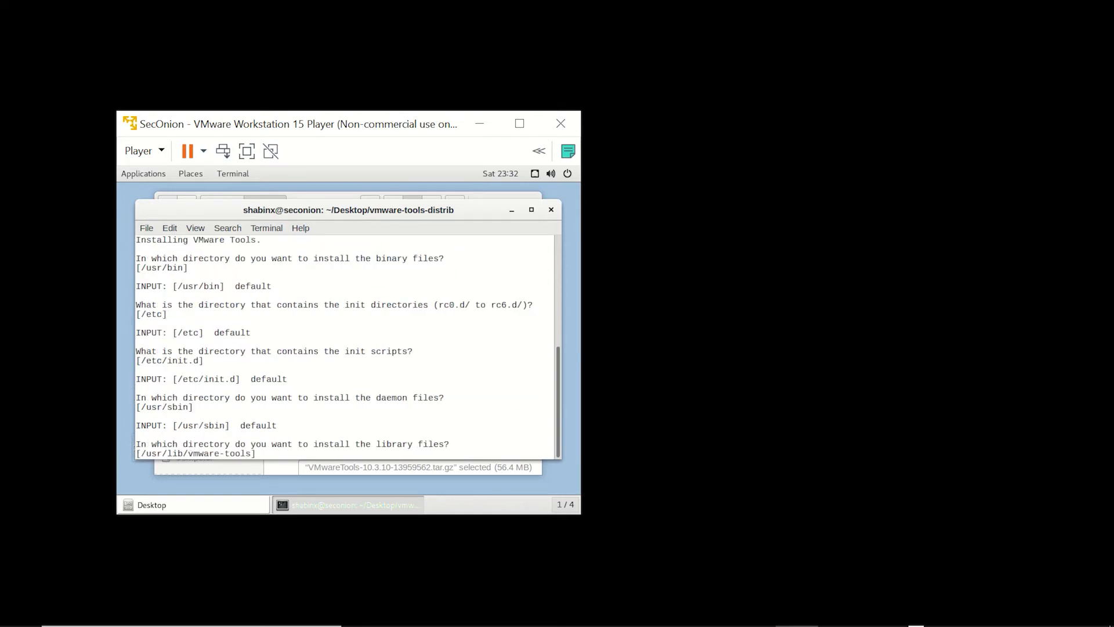
key(Return)
key(Return)
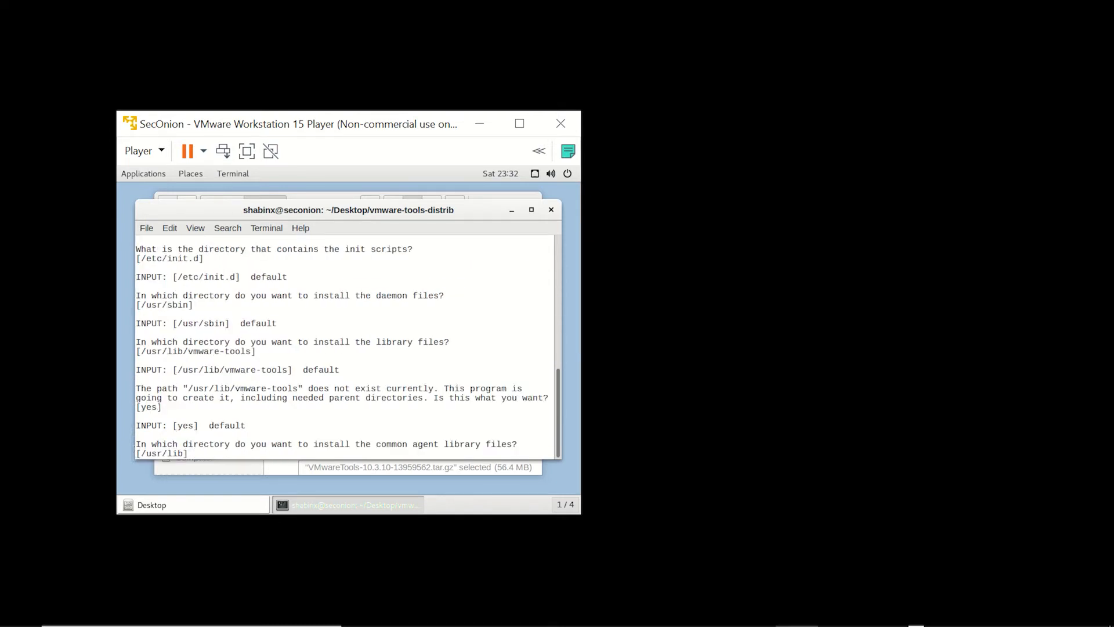
key(Return)
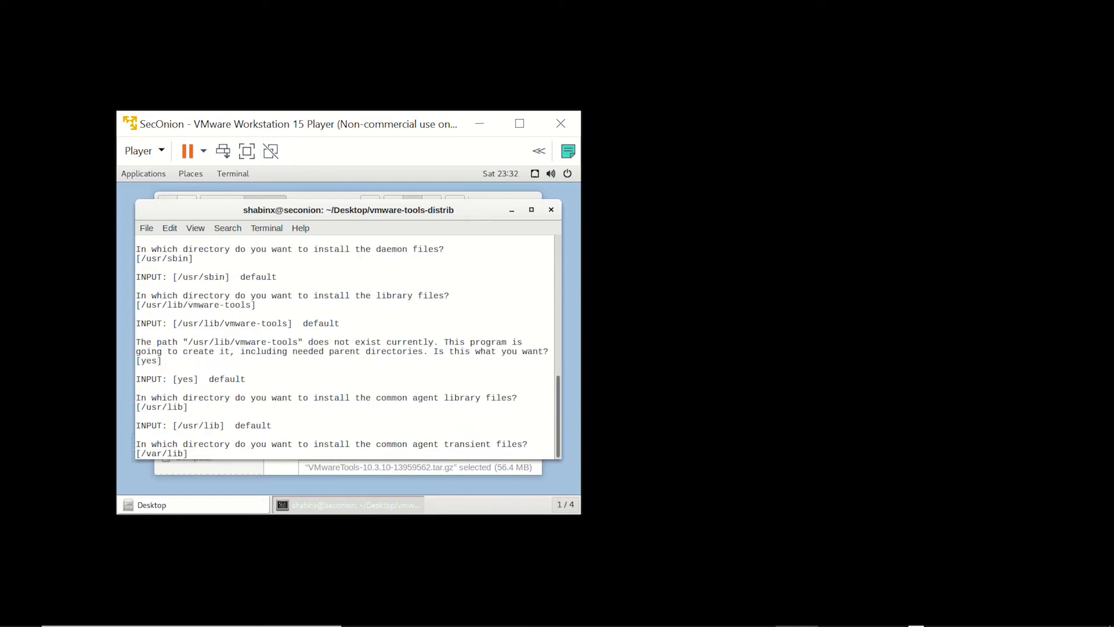
key(Return)
key(Return)
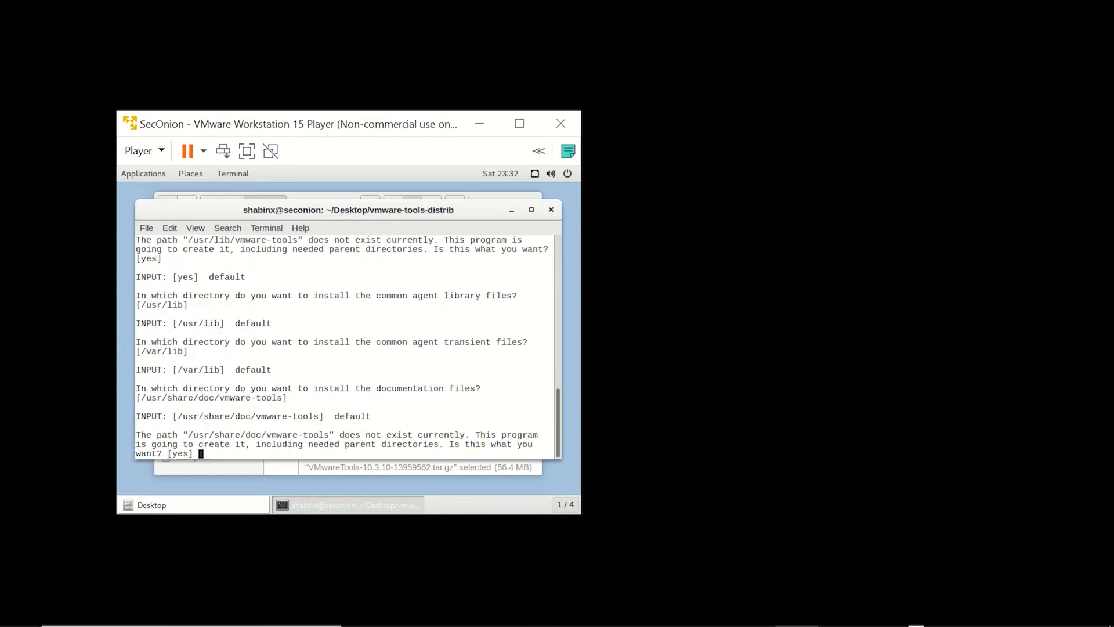
key(Return)
key(Return)
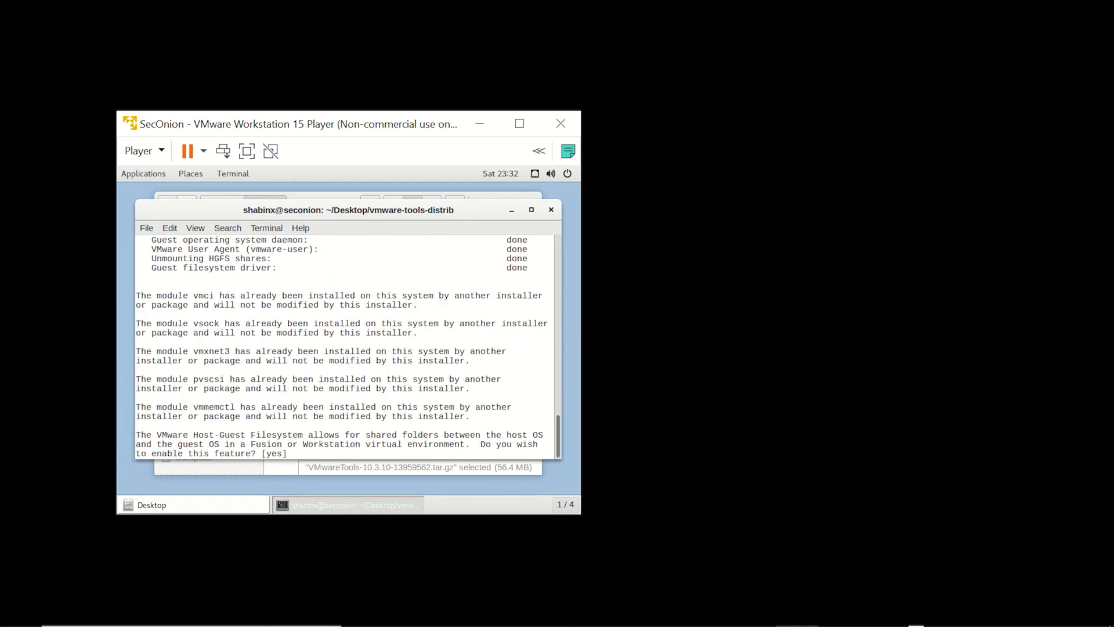
Accept the default answers for shared folders, host-guest file copying, guest authentication and the common agent
key(Return)
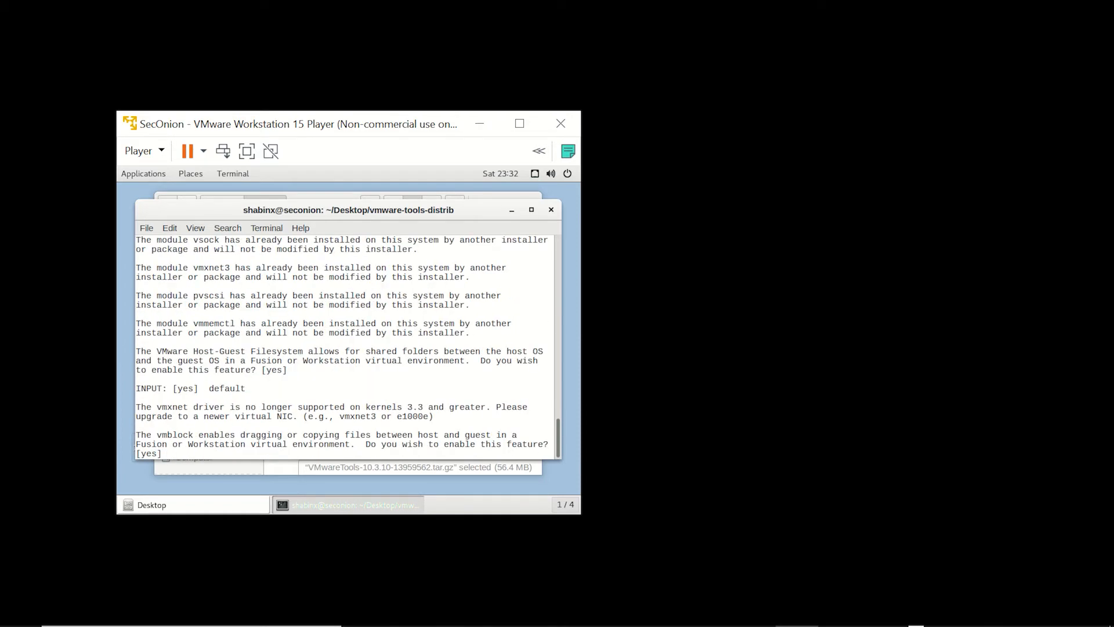
key(Return)
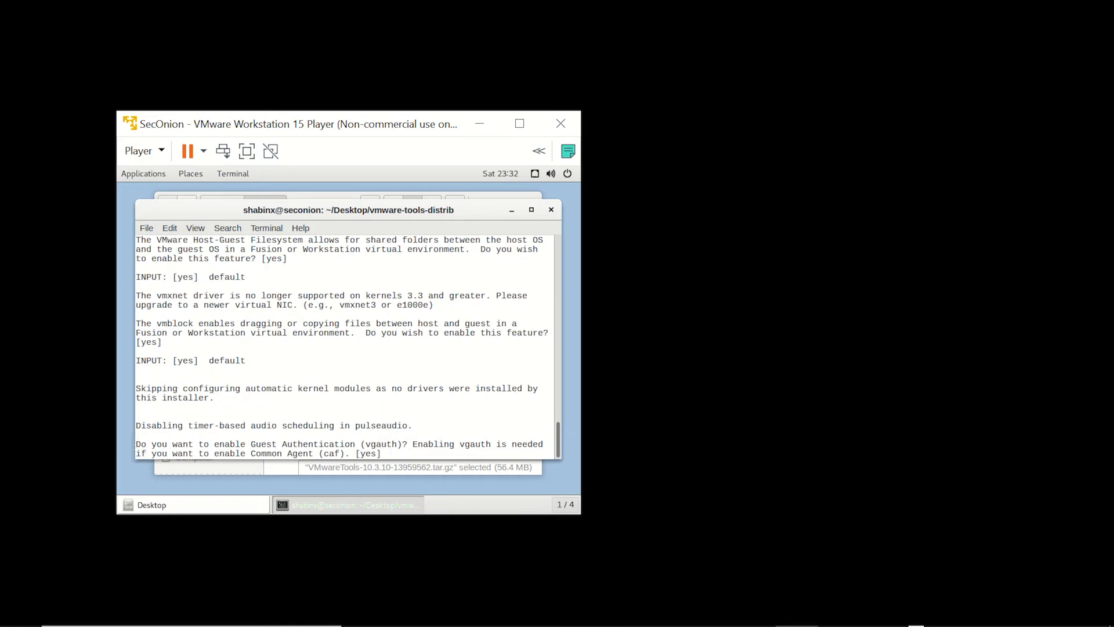
key(Return)
key(Return)
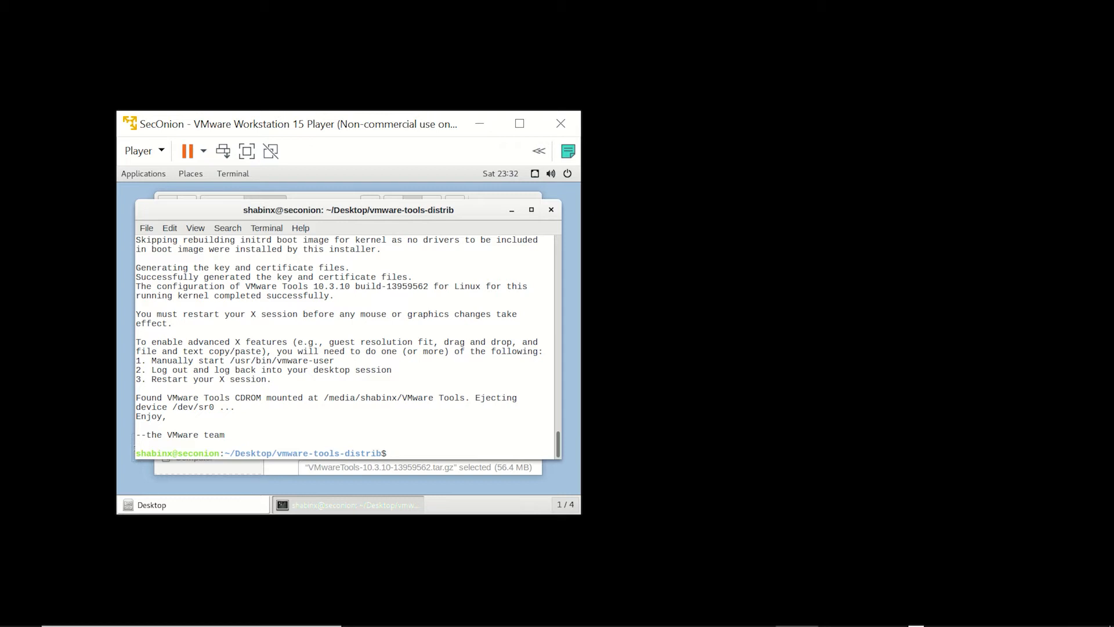
Reboot the guest with init 6 and boot the SecurityOnion 16.04.6.2 GNU/Linux entry
text(init 6)
key(Return)
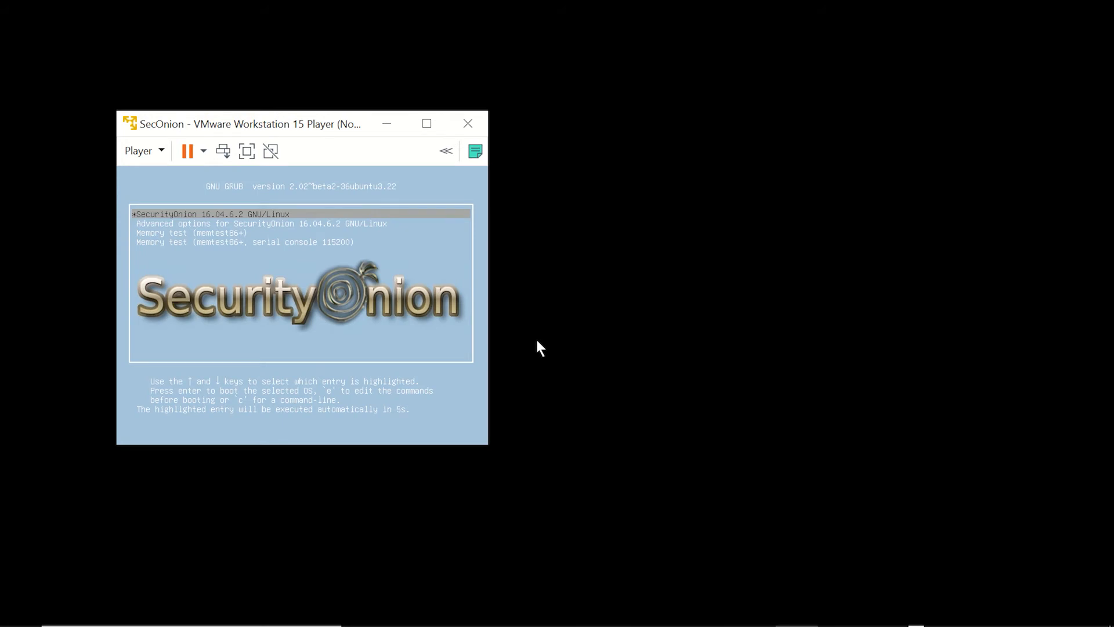
key(Return)
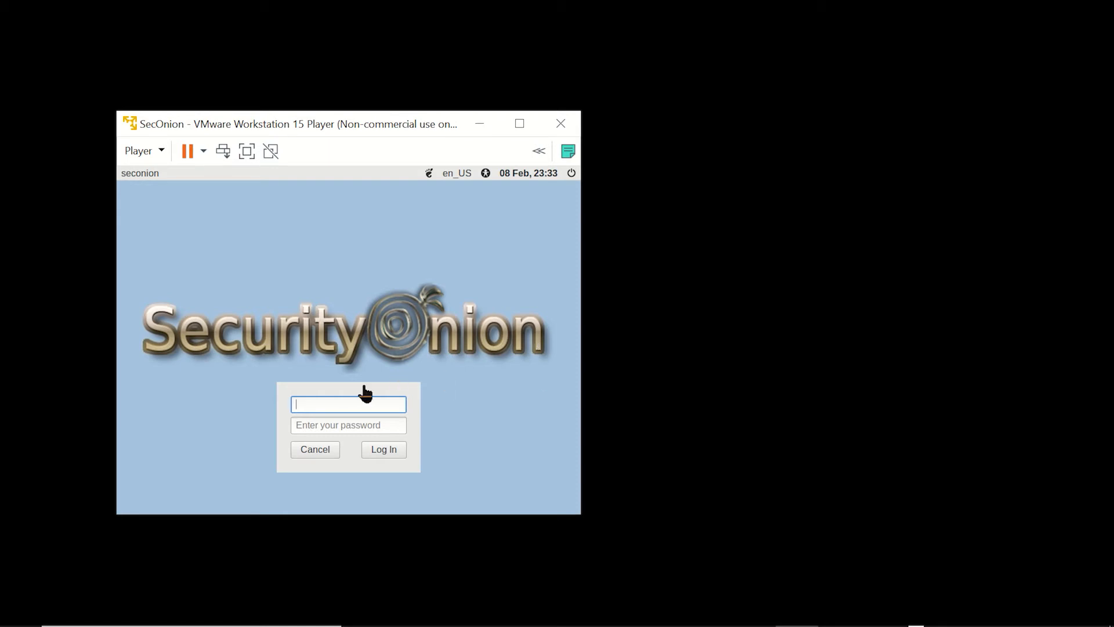
Log in to SecurityOnion with the account's username and password, and switch the virtual machine to full screen
text(shabinx)
key(Tab)
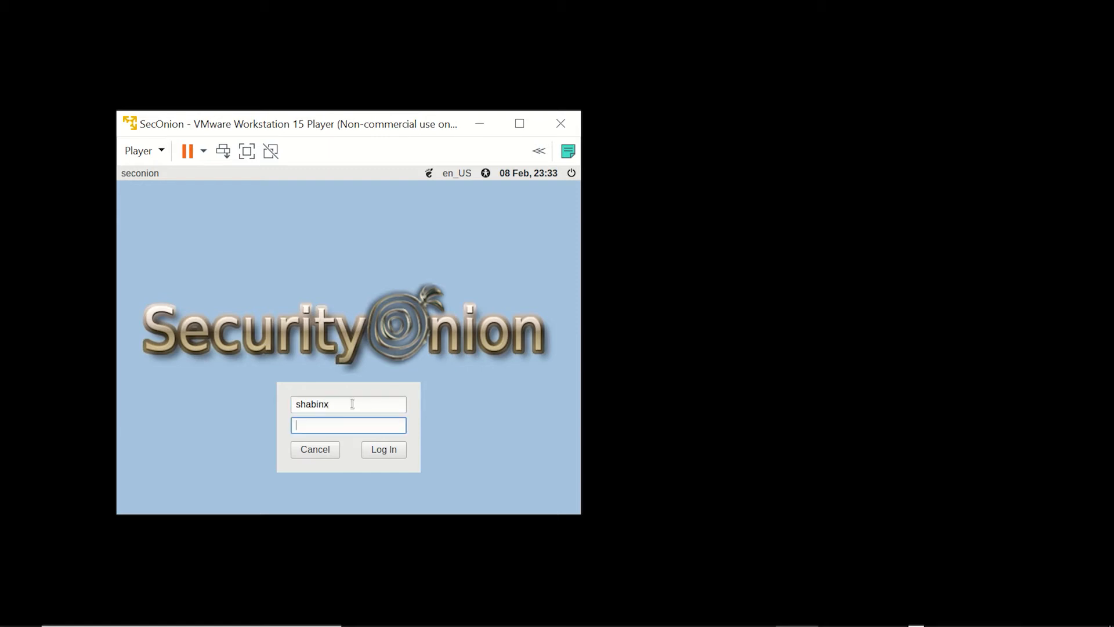
text(******)
key(Return)
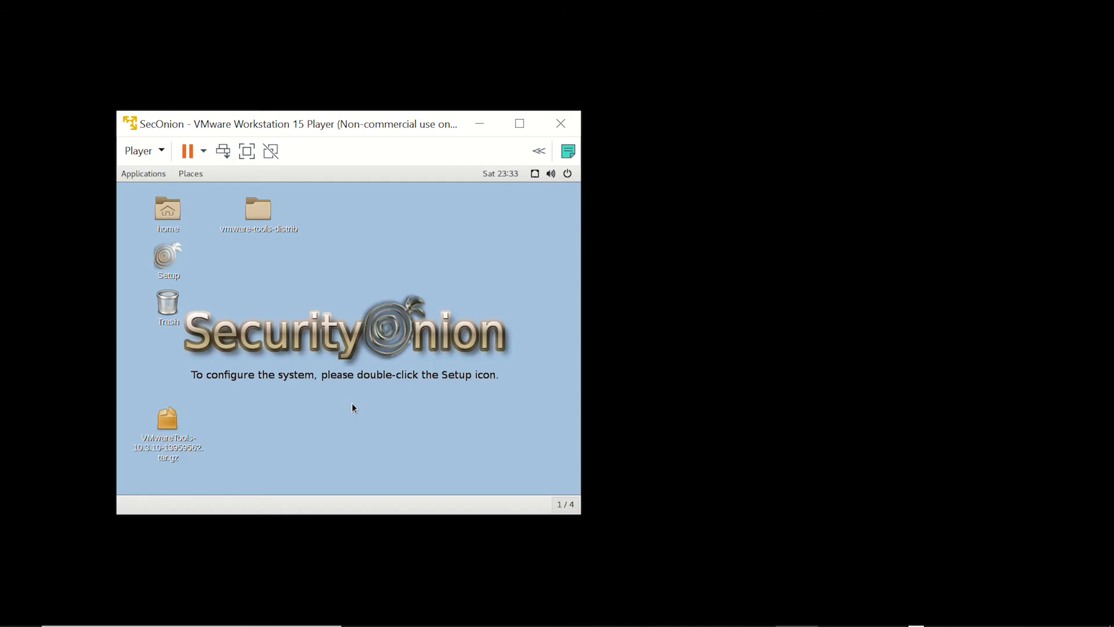
click(247, 152)
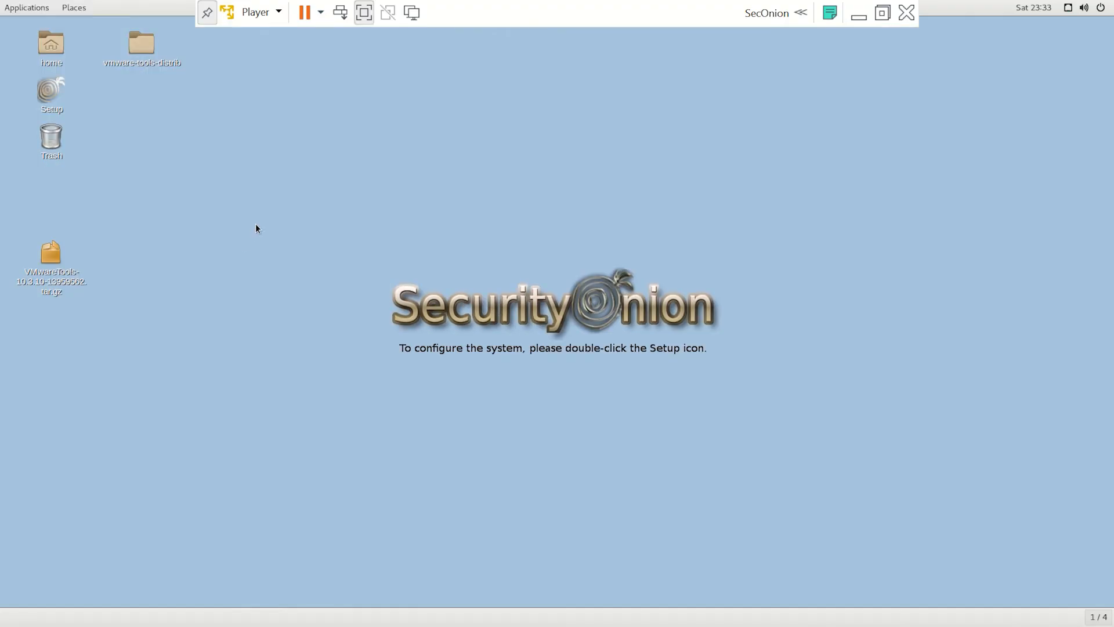
Launch Security Onion Setup from the desktop, authorize it with the account password, and agree to continue
double_click(50, 94)
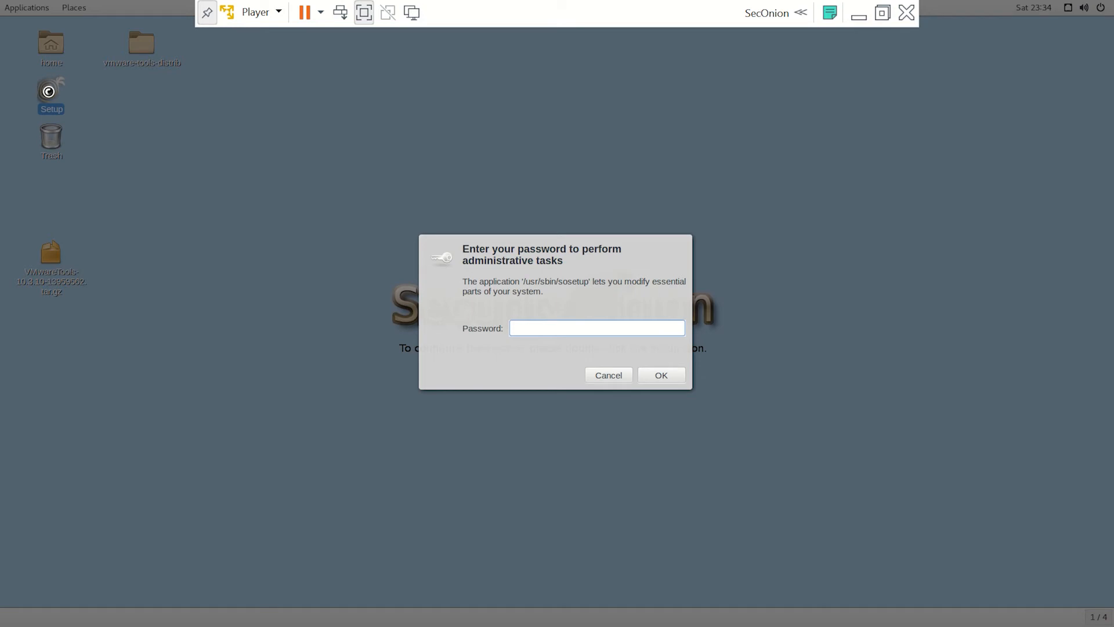
text(•••••••)
click(670, 378)
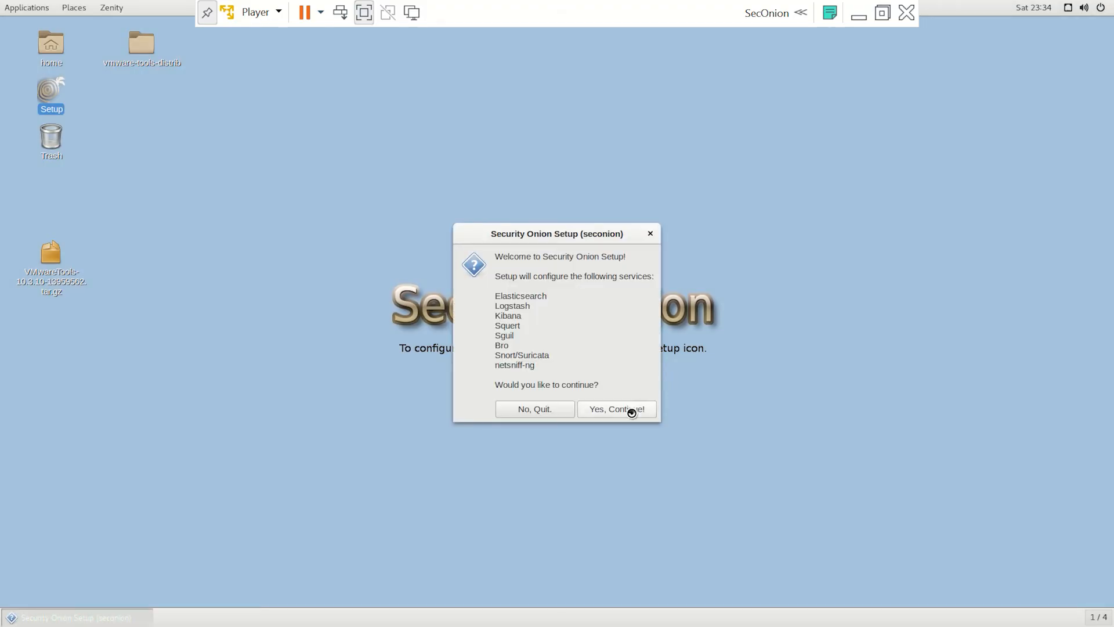
click(632, 411)
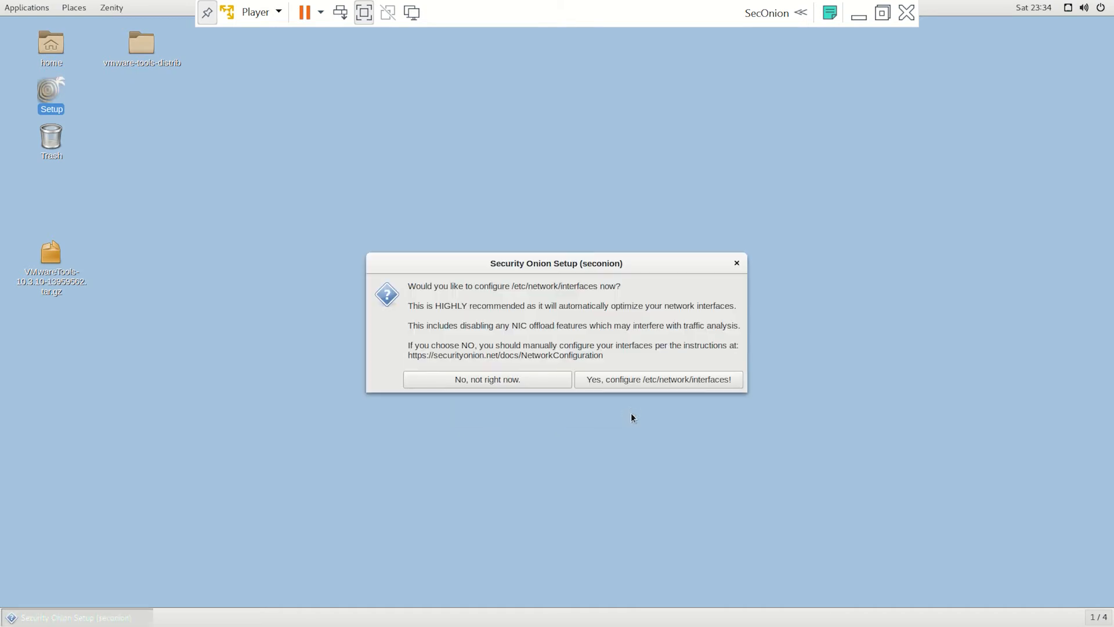
Configure /etc/network/interfaces with ens33 as the DHCP management interface and ens34 for sniffing, and apply the changes
click(651, 379)
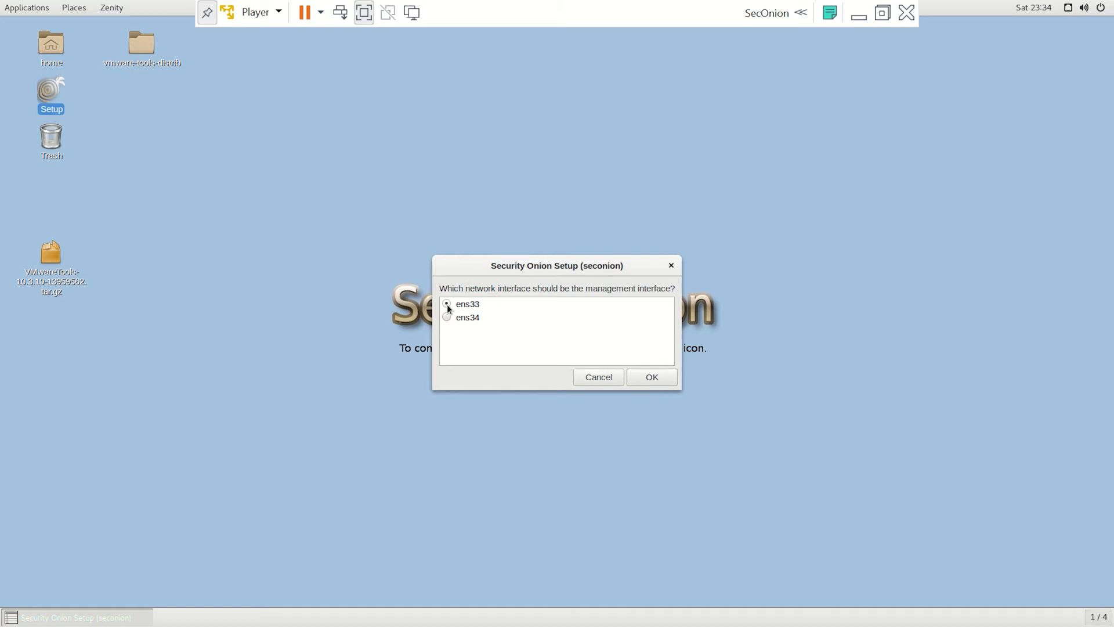
click(650, 380)
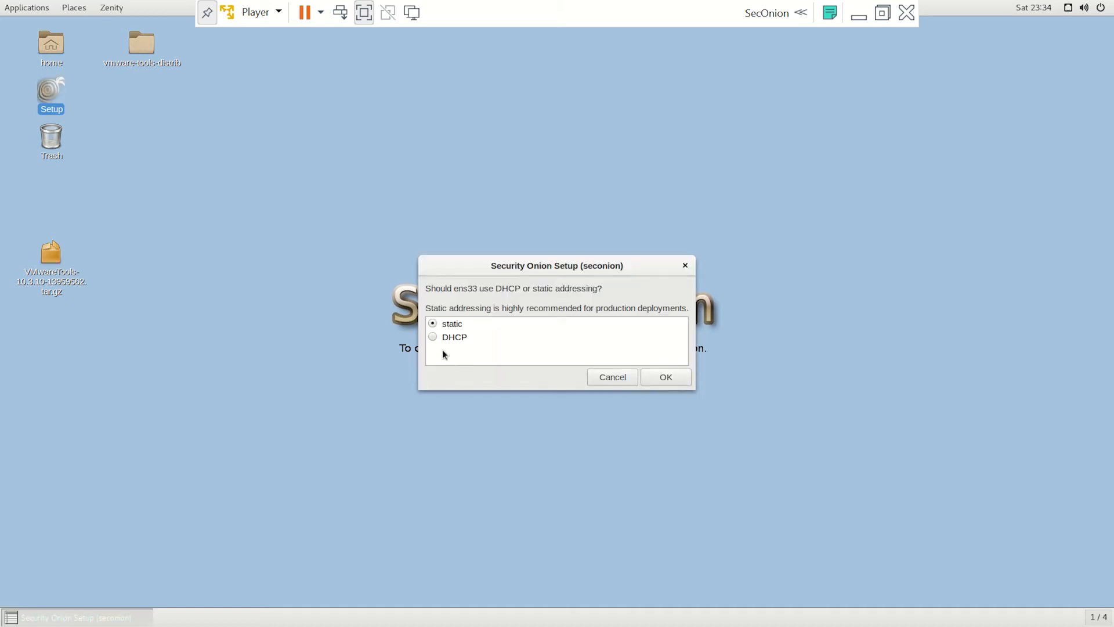
click(670, 377)
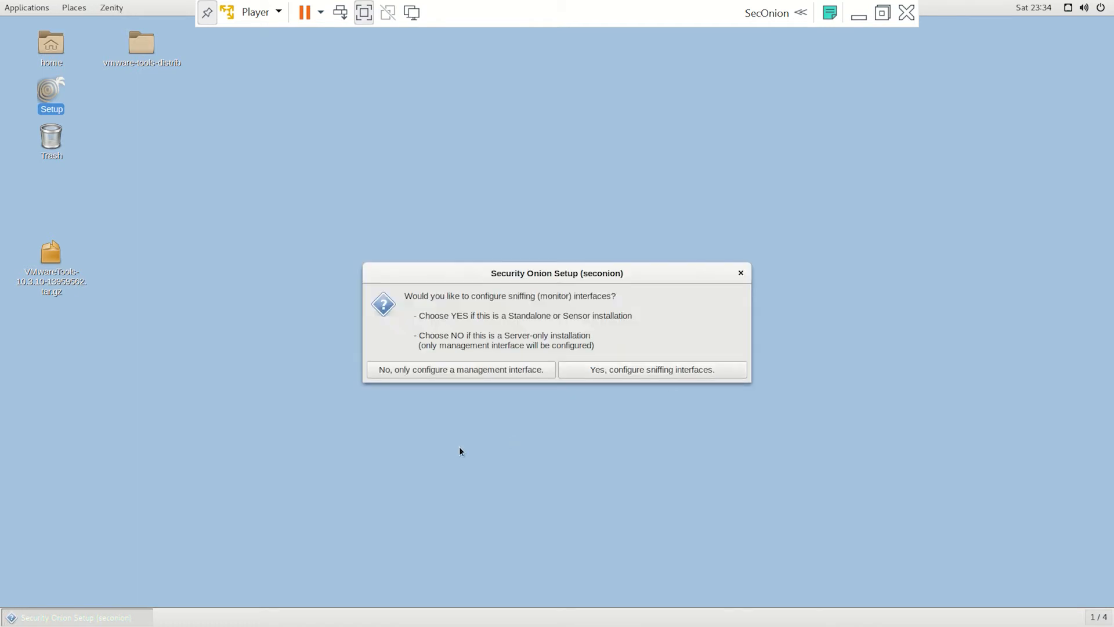
click(635, 370)
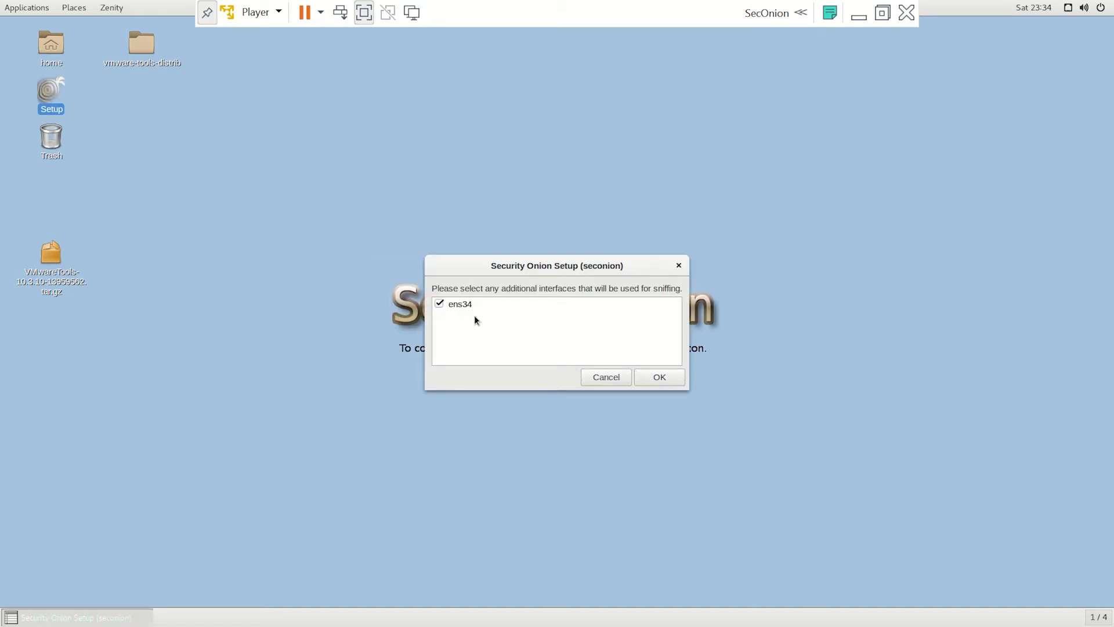
click(662, 378)
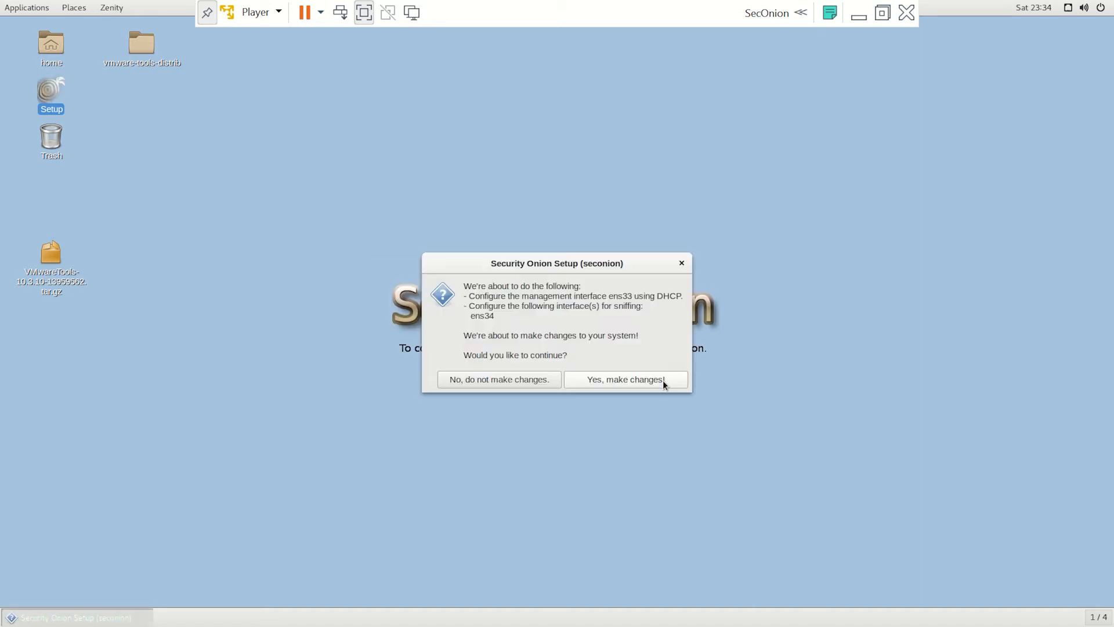
click(626, 379)
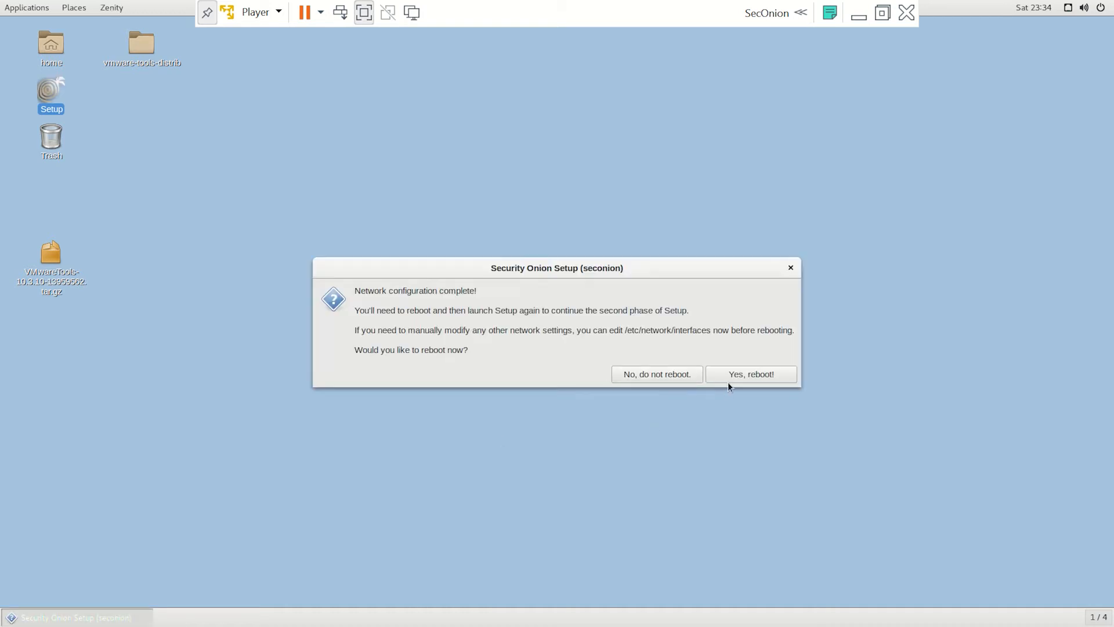
Reboot into the SecurityOnion 16.04.6.2 GNU/Linux entry and log in with the account's username and password
click(750, 375)
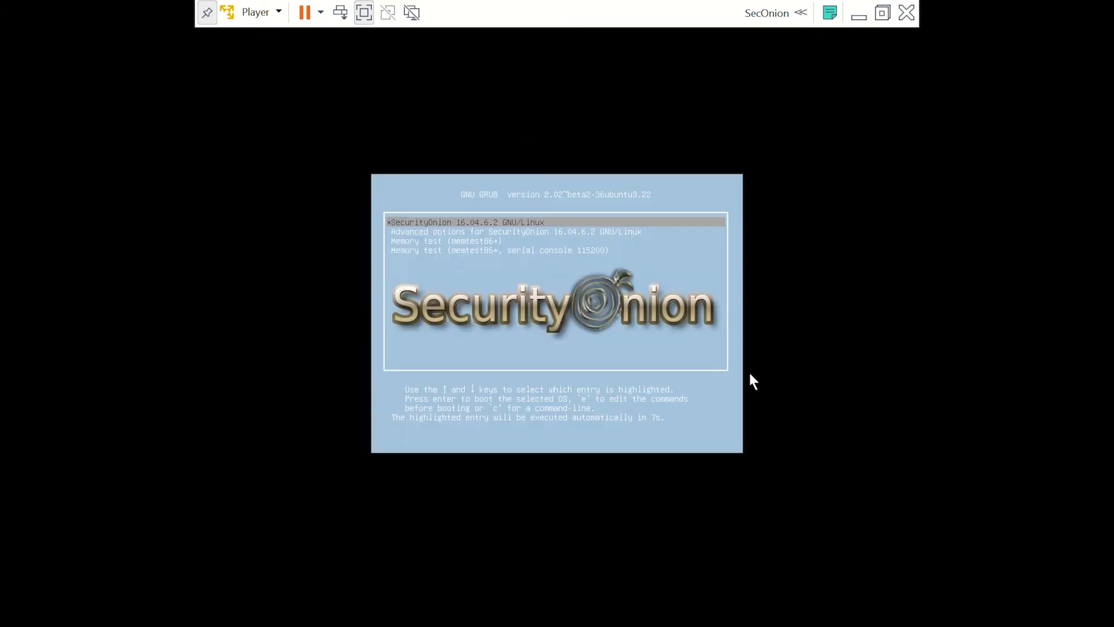
key(Return)
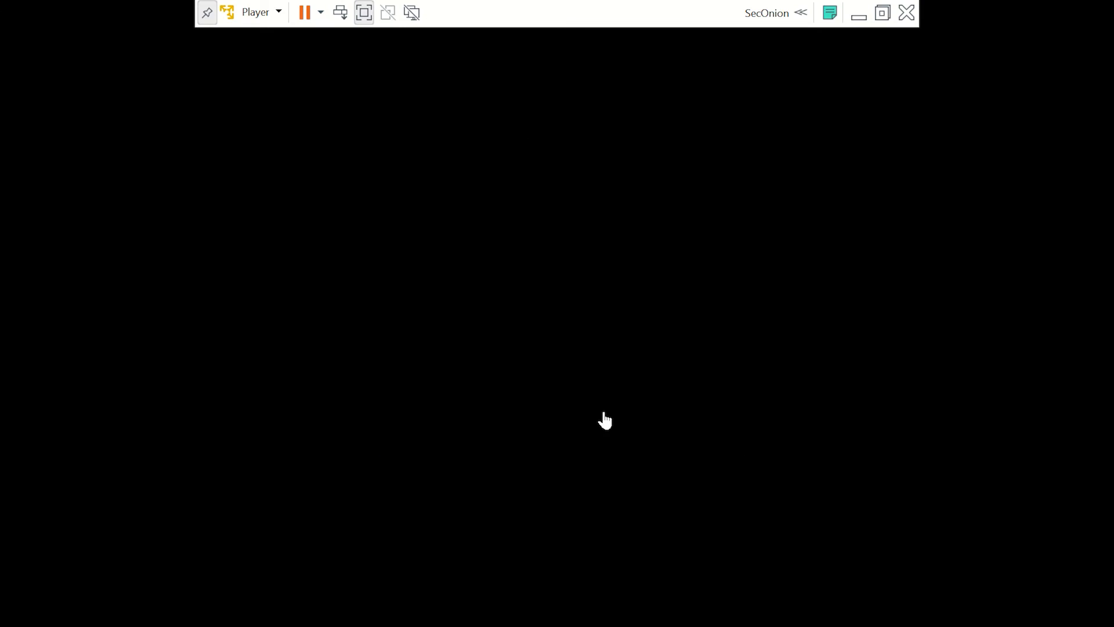
text(sha)
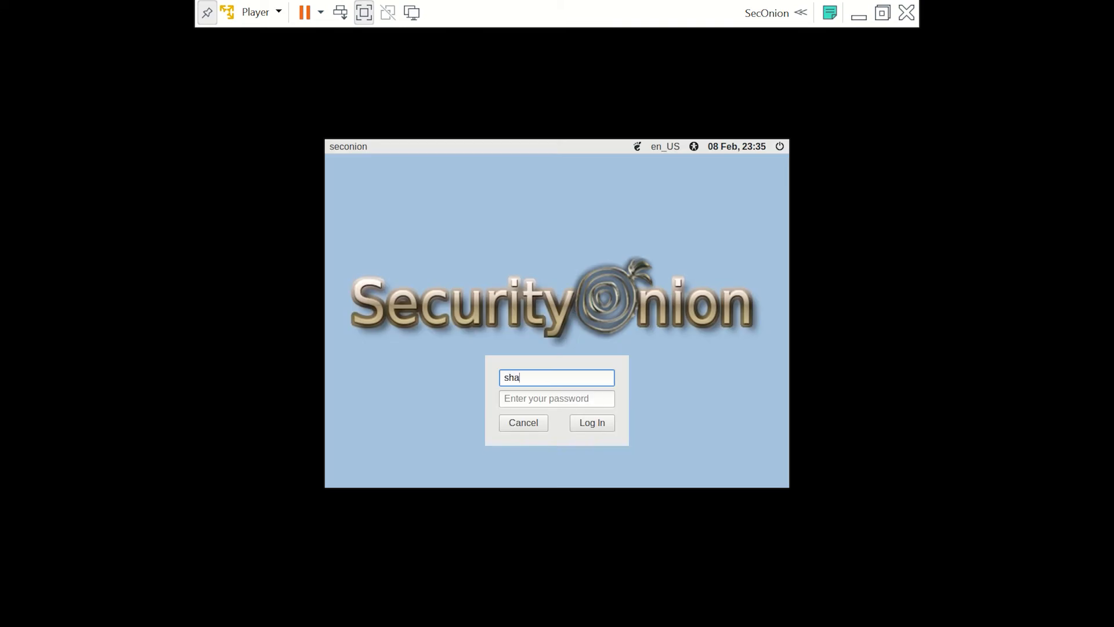
text(binx)
key(Tab)
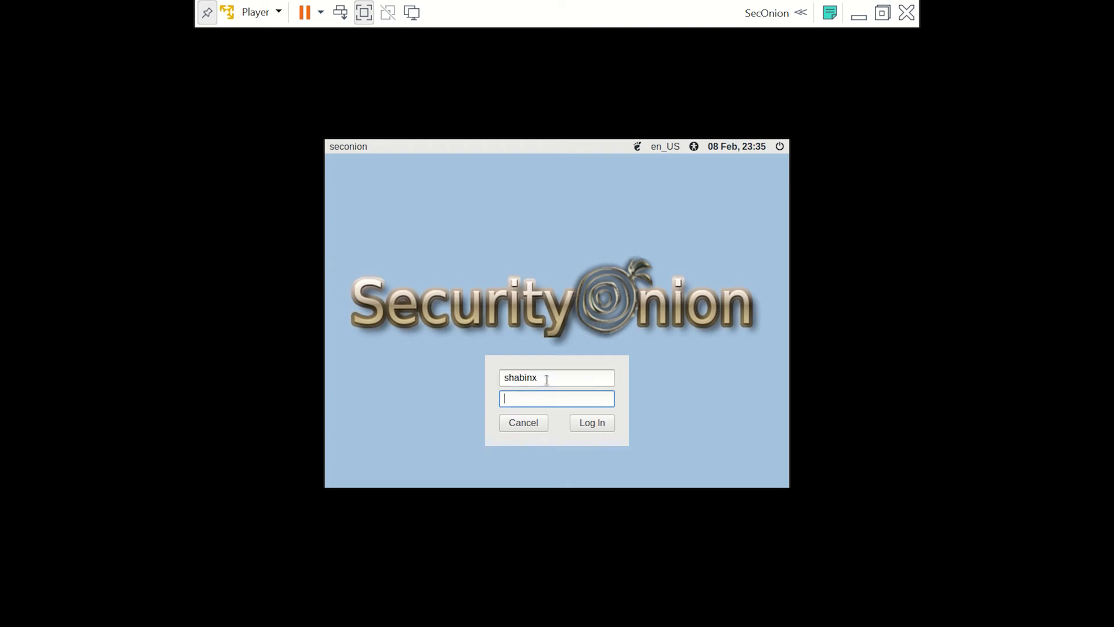
text(******)
key(Return)
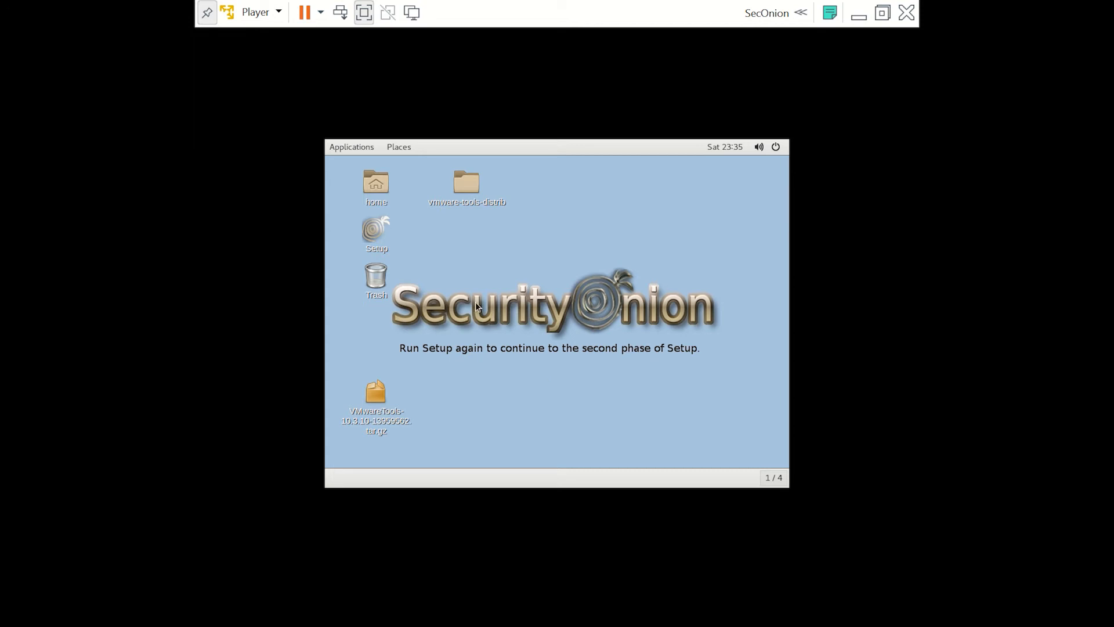
Re-enter full screen so the guest desktop fills the display, and rerun Security Onion Setup, authorizing it with the account password
click(364, 12)
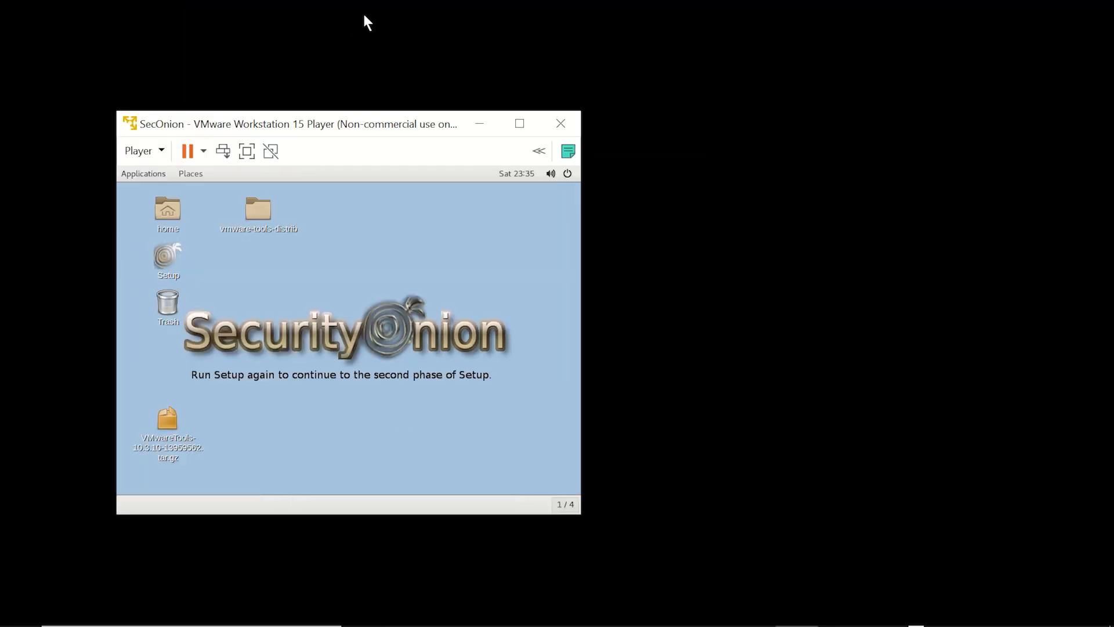
click(247, 151)
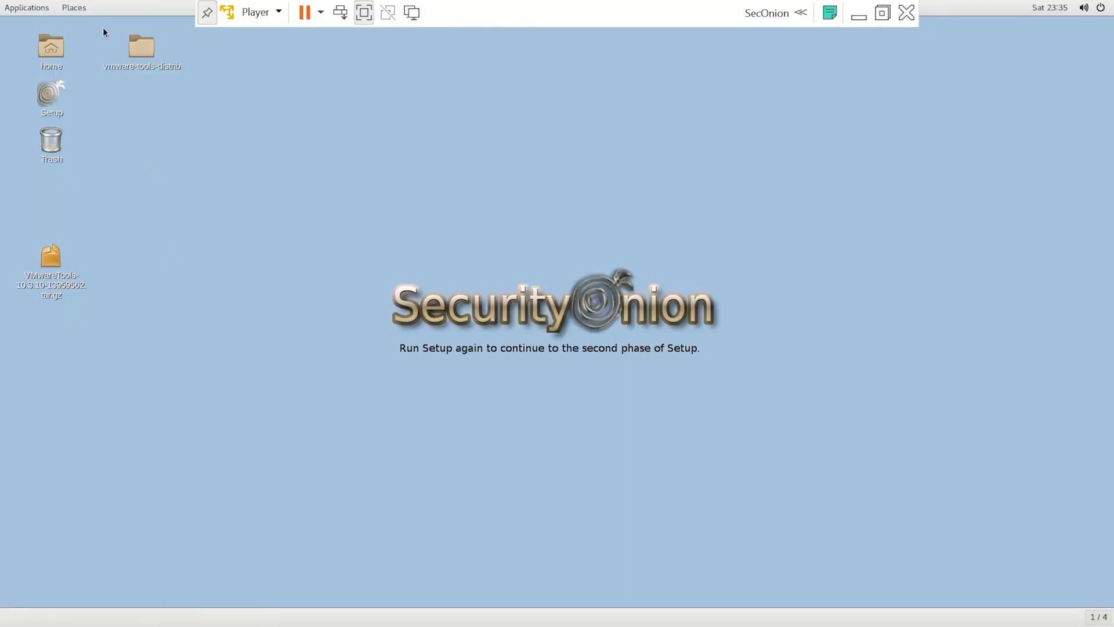
double_click(49, 92)
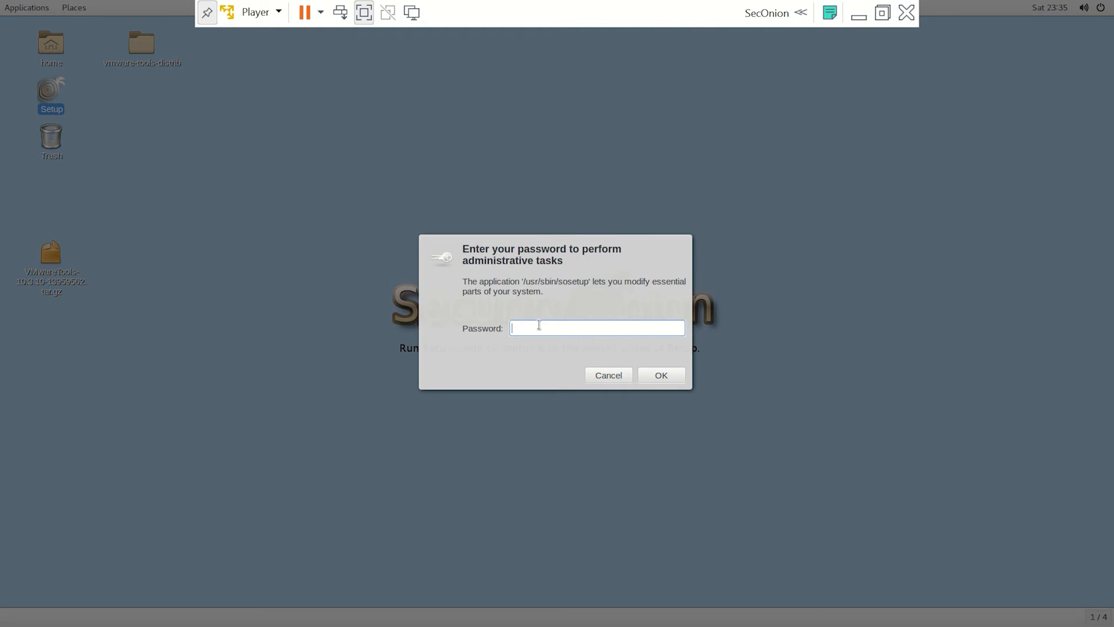
text(*********)
key(Return)
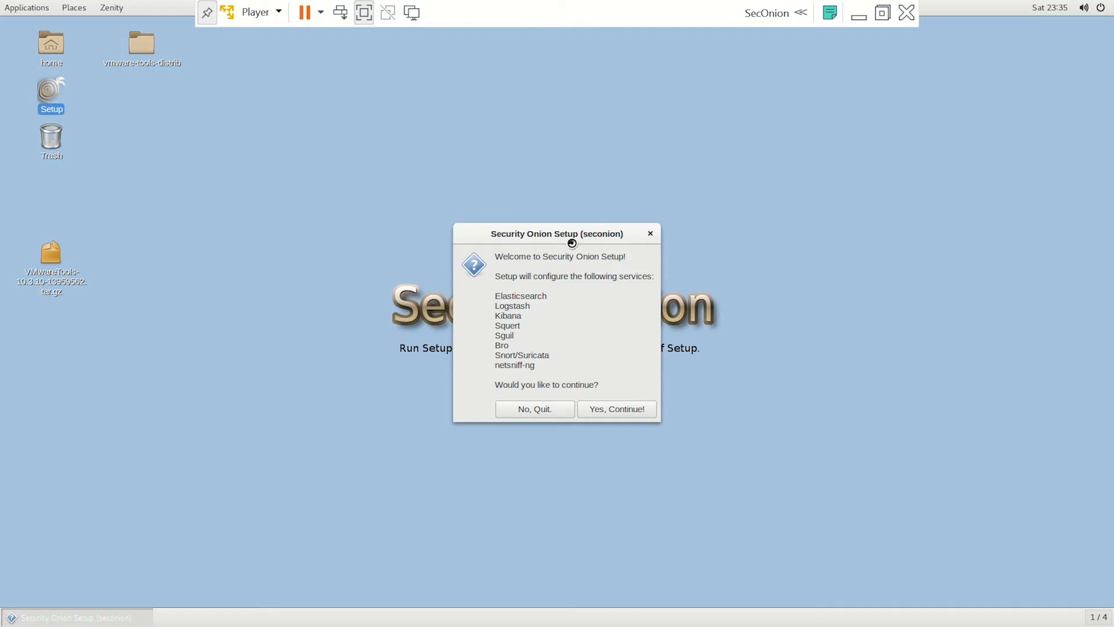
click(614, 410)
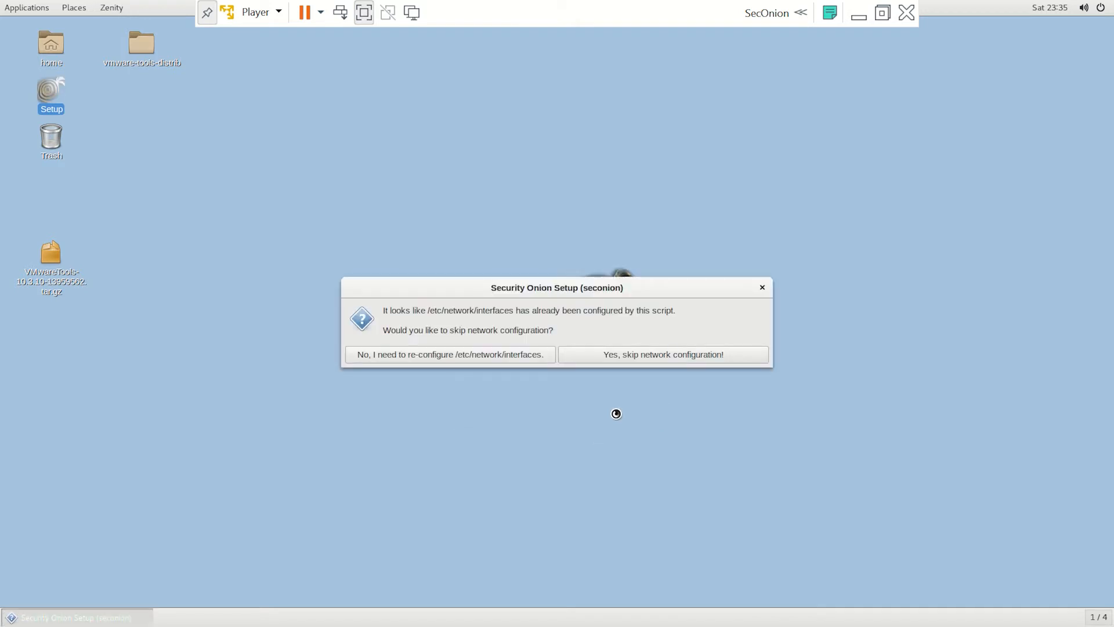
Skip network configuration in Setup, and choose Evaluation Mode with ens34 as the monitored interface
click(658, 355)
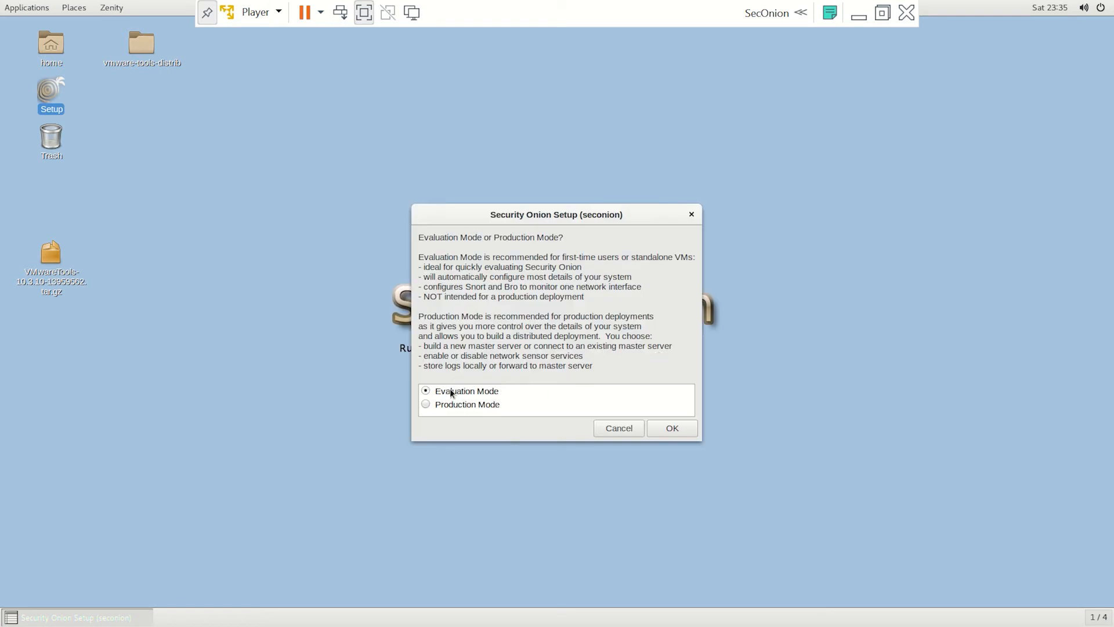
click(672, 429)
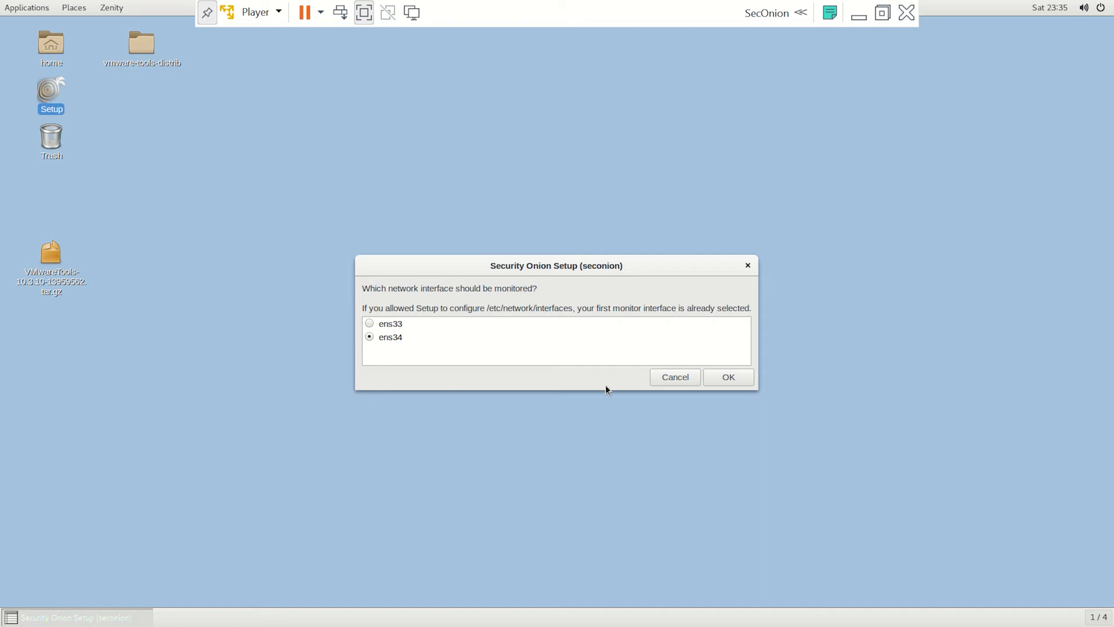
click(726, 378)
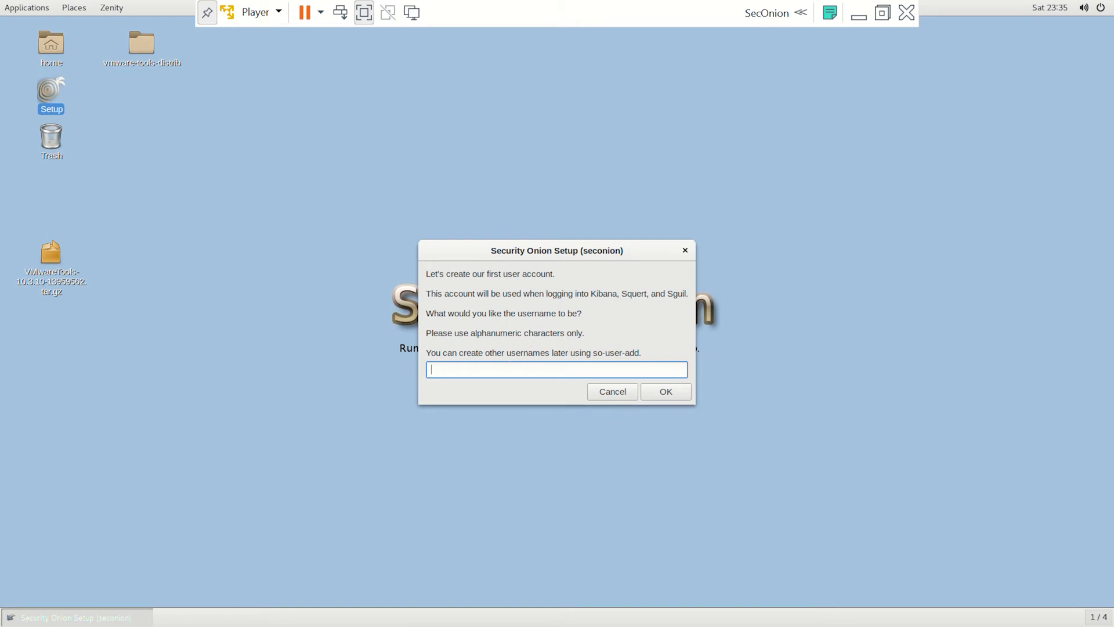
Create the first Kibana, Squert and Sguil account with a username and confirmed password, and proceed with the Setup changes
text(shabinx)
click(666, 391)
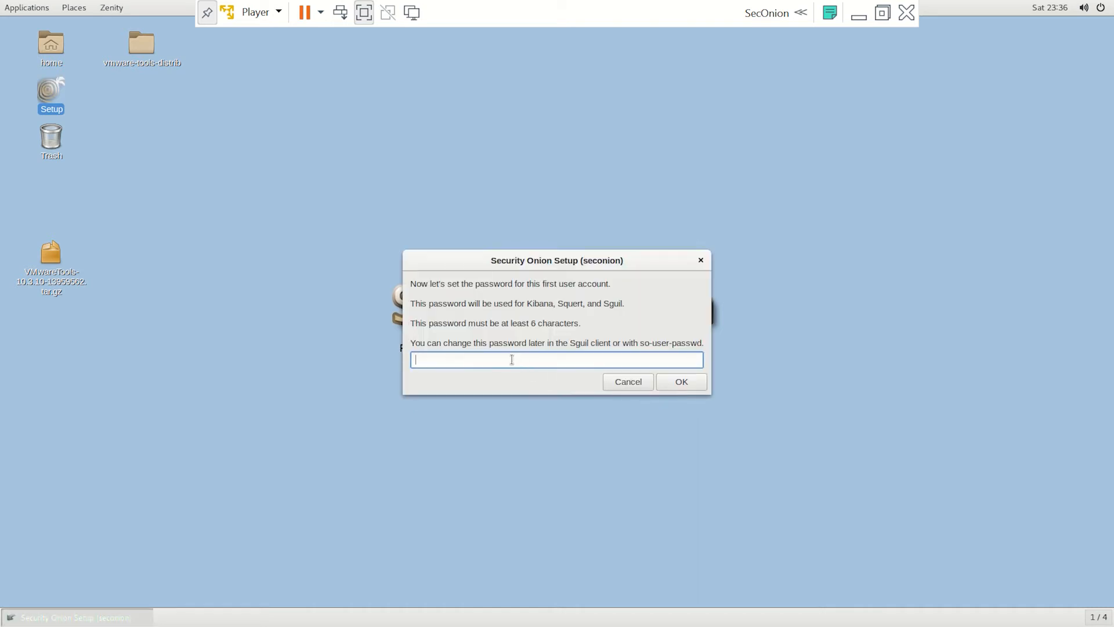
text(•••••••)
click(690, 384)
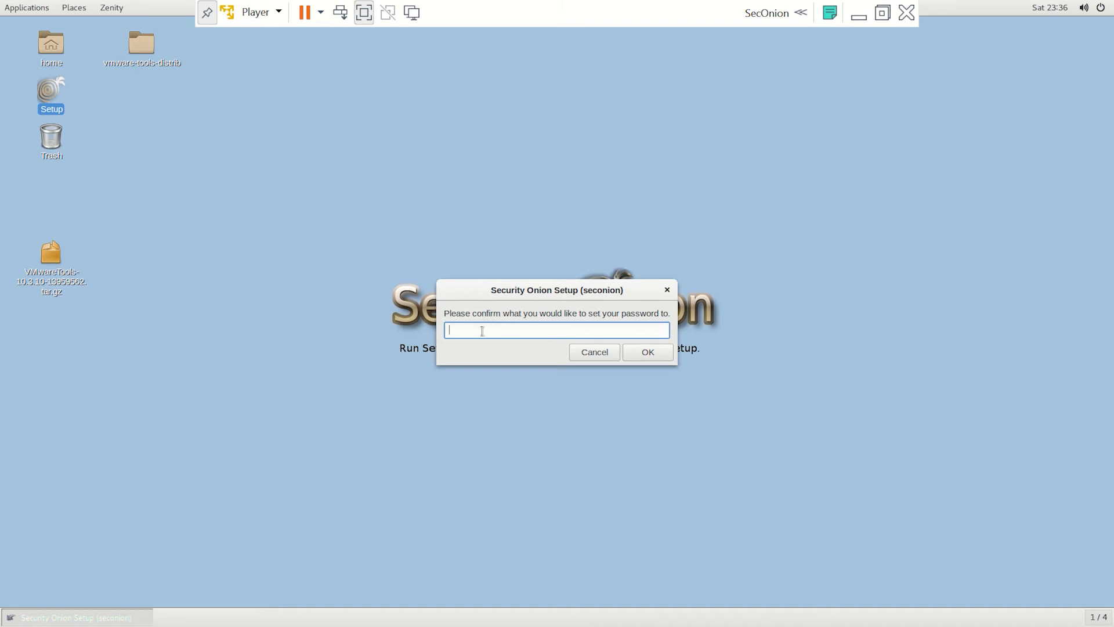
text(•••••••)
click(646, 357)
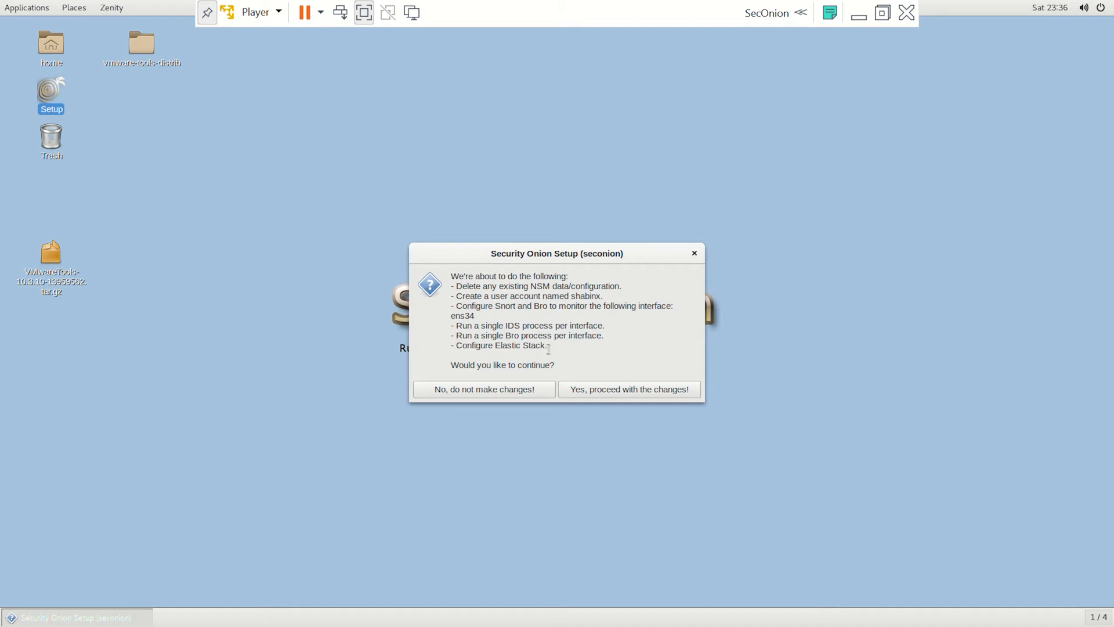
click(624, 391)
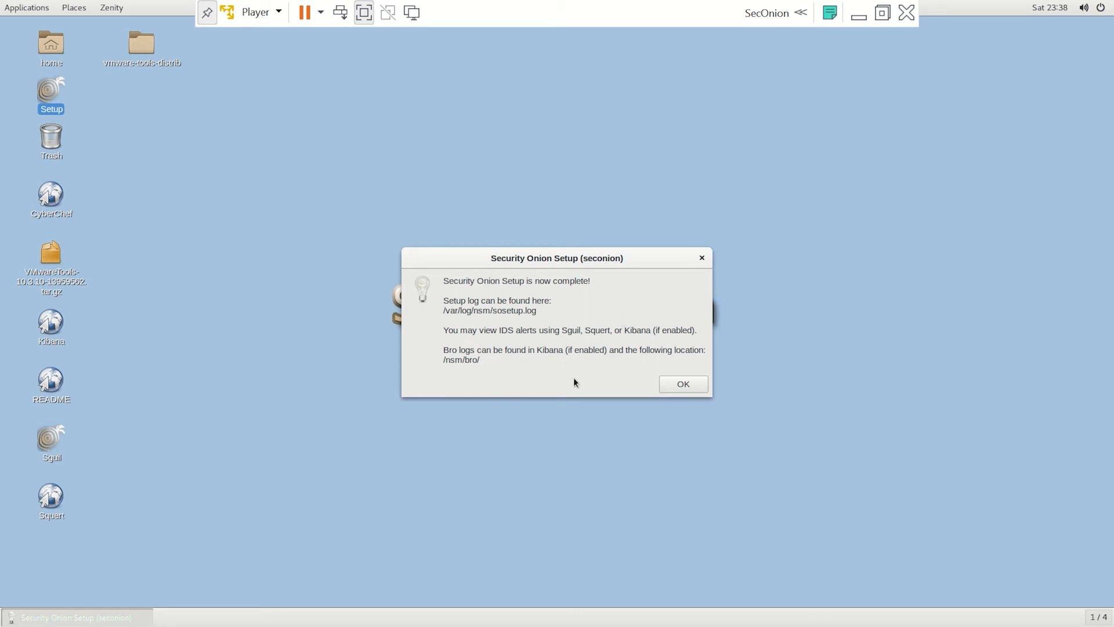
Acknowledge all of Setup's closing notices on logs, sostat, rules, the firewall, support and training
click(697, 387)
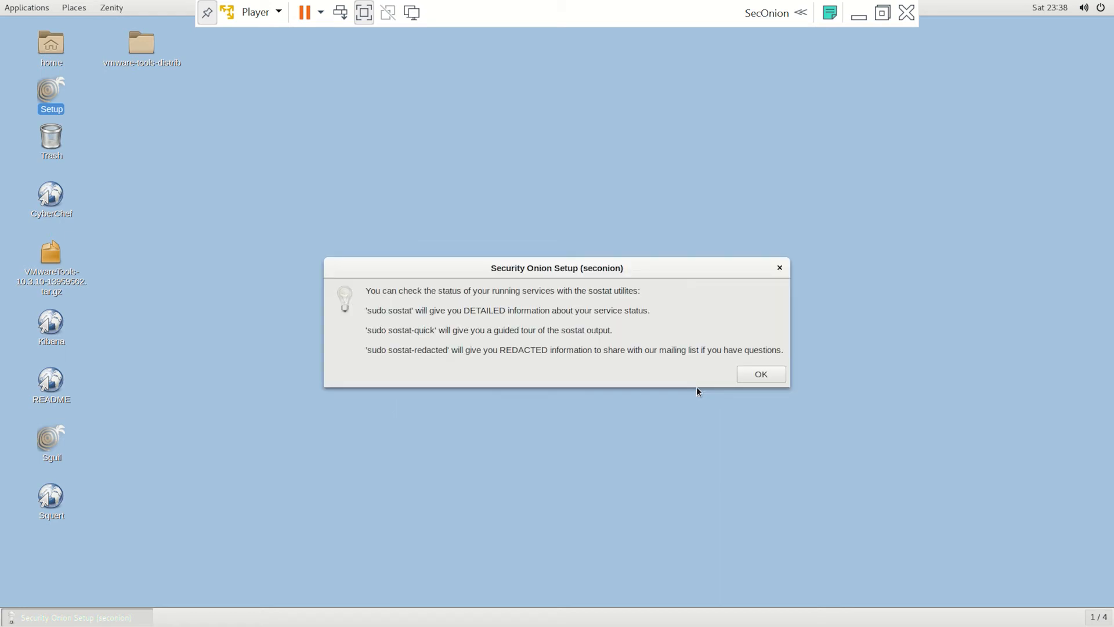
click(763, 378)
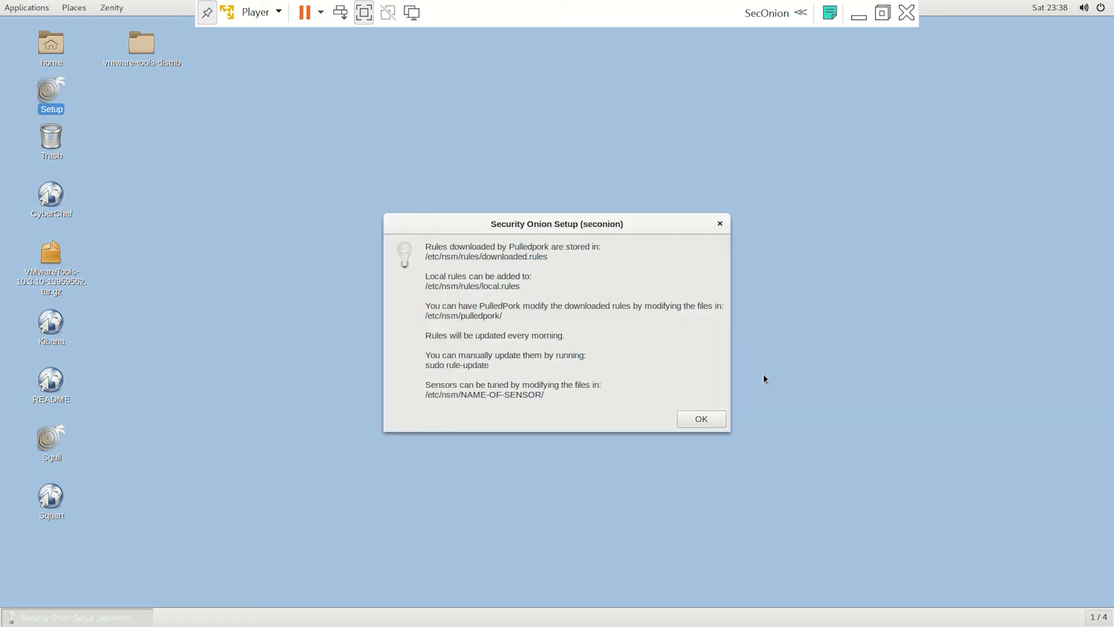
click(712, 419)
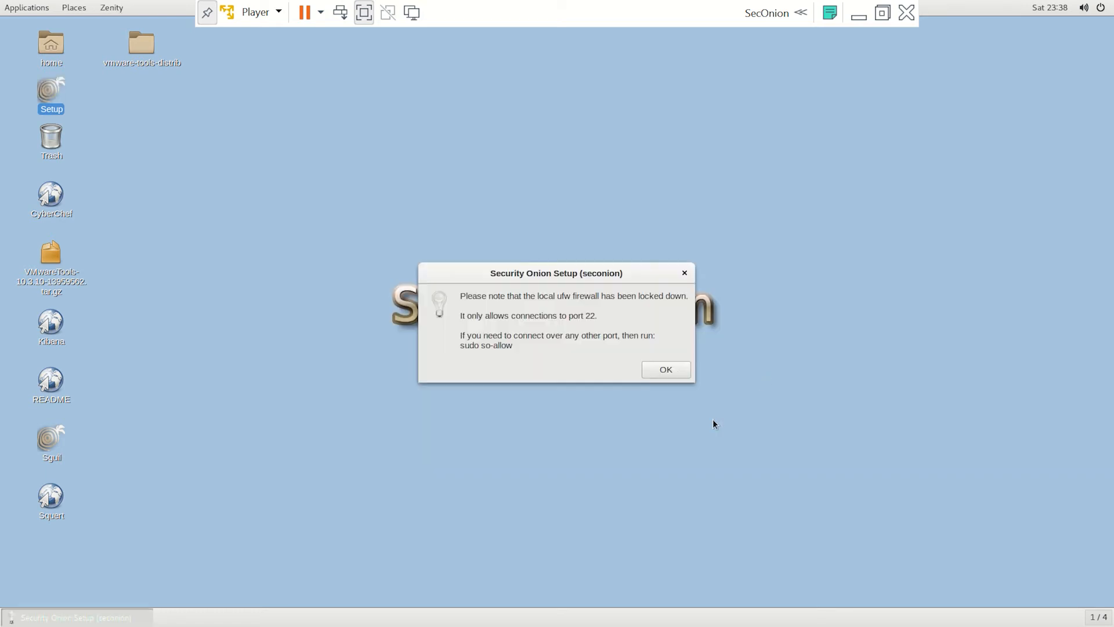
click(669, 370)
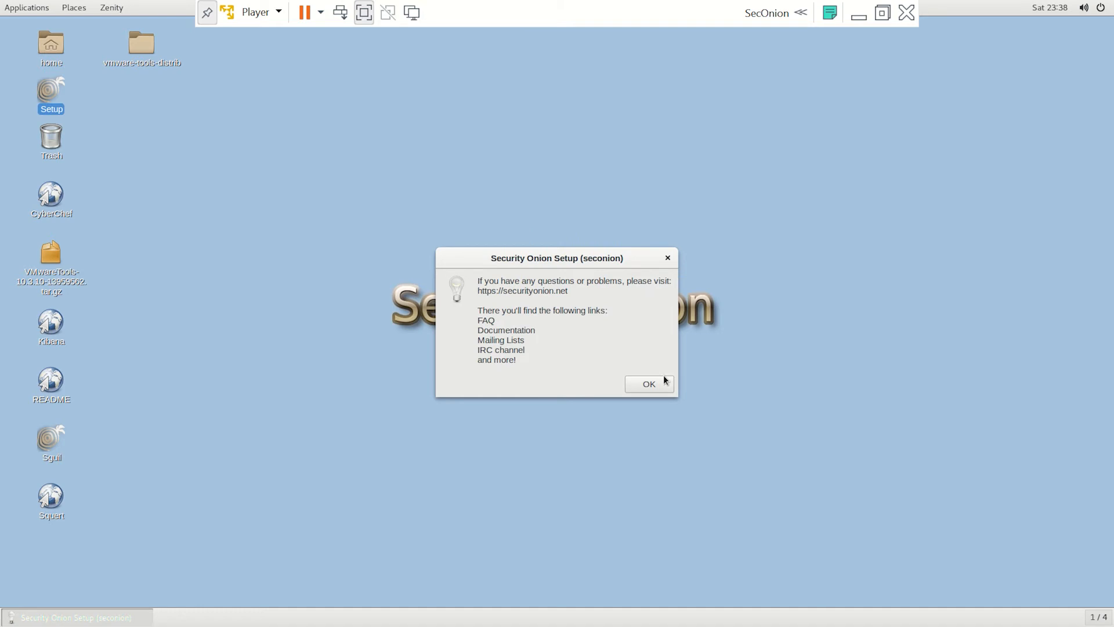
click(659, 386)
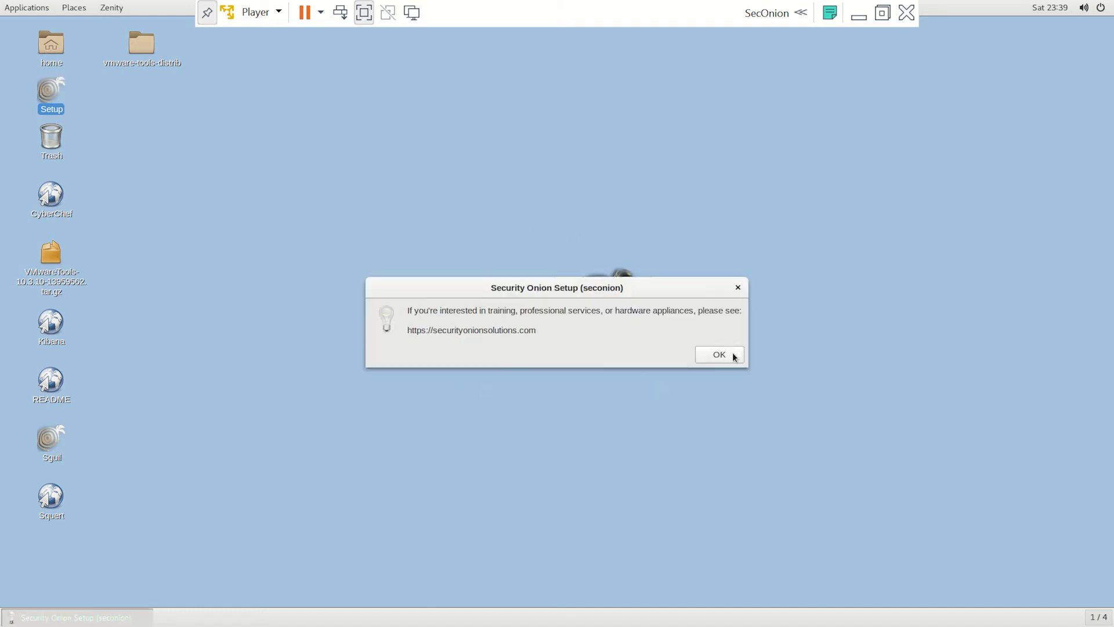
click(732, 355)
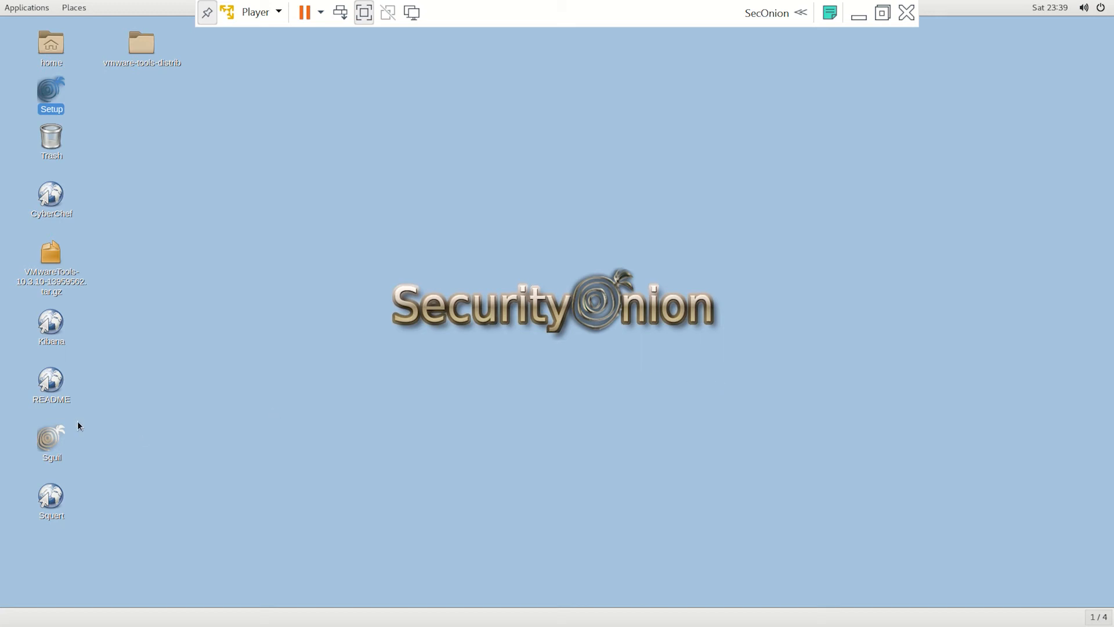
Log in to Sguil on localhost with the account's username and password, and start it with seconion-ens34 and seconion-ossec selected for monitoring
double_click(47, 441)
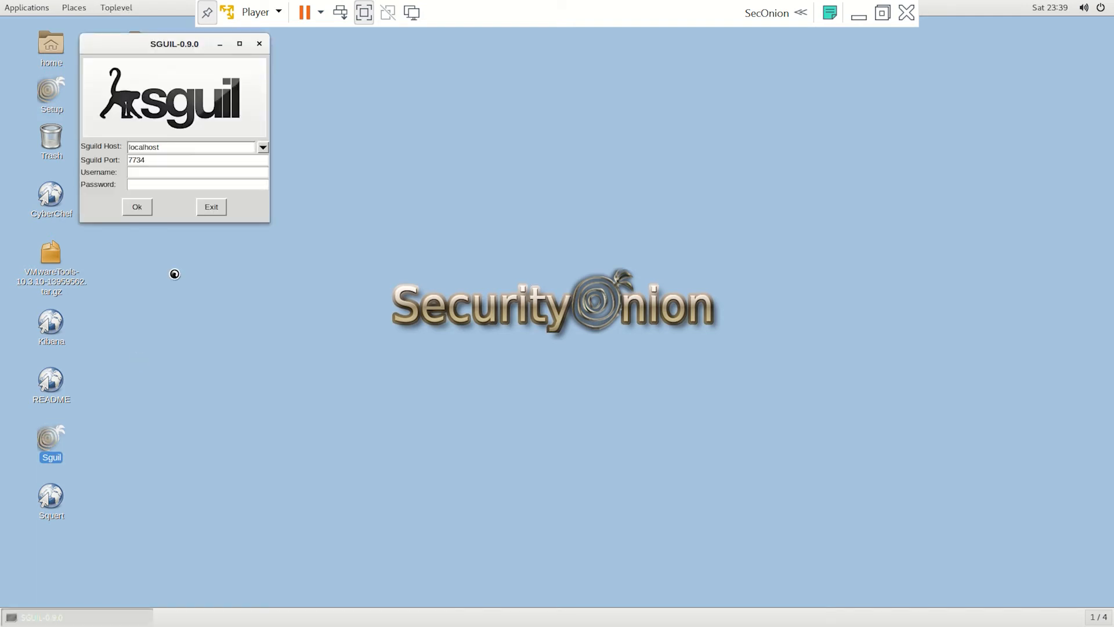
click(157, 172)
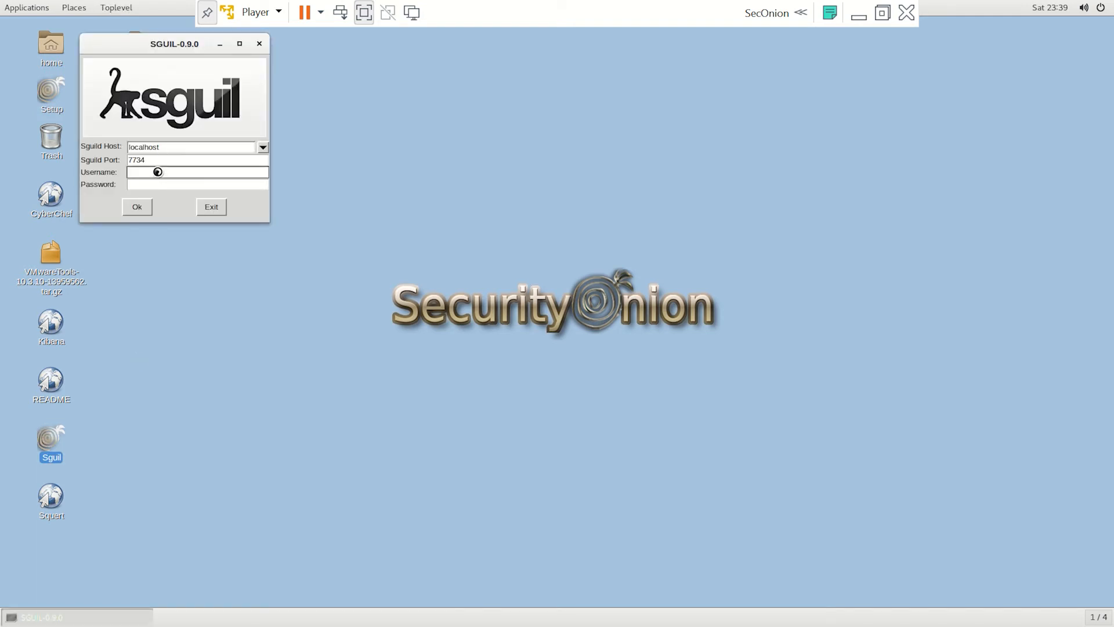
text(shabinx)
click(149, 185)
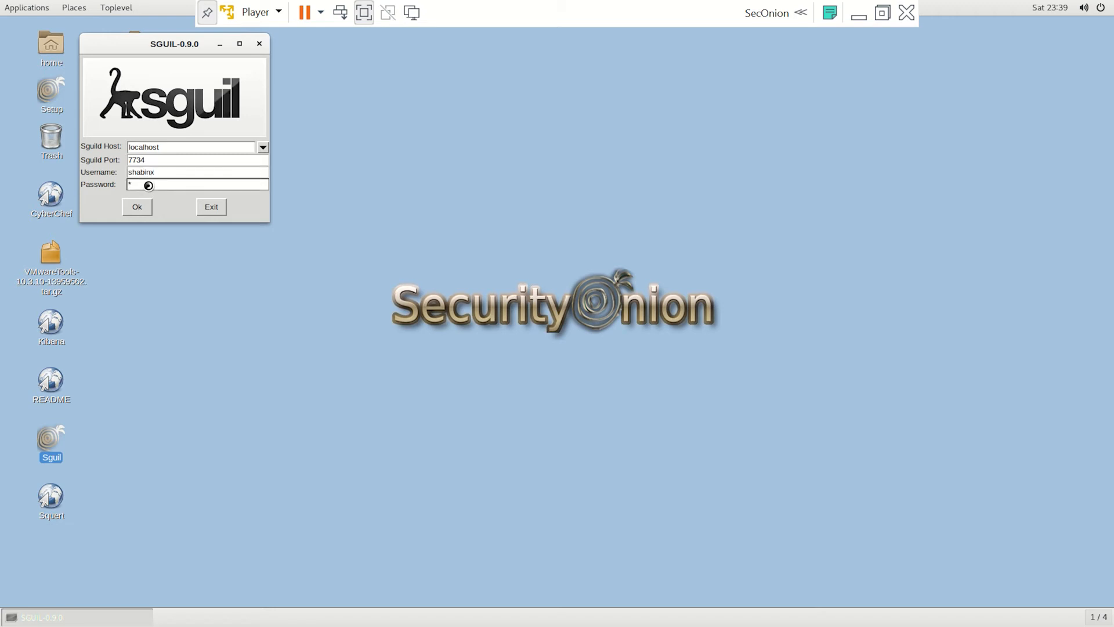
text(*****)
key(Return)
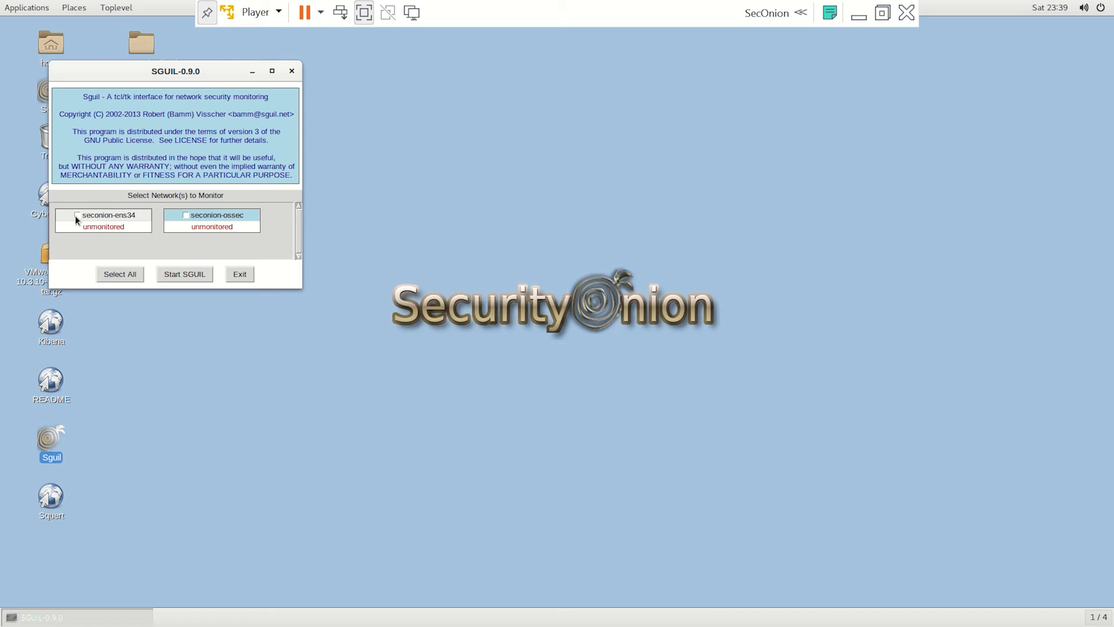
click(120, 274)
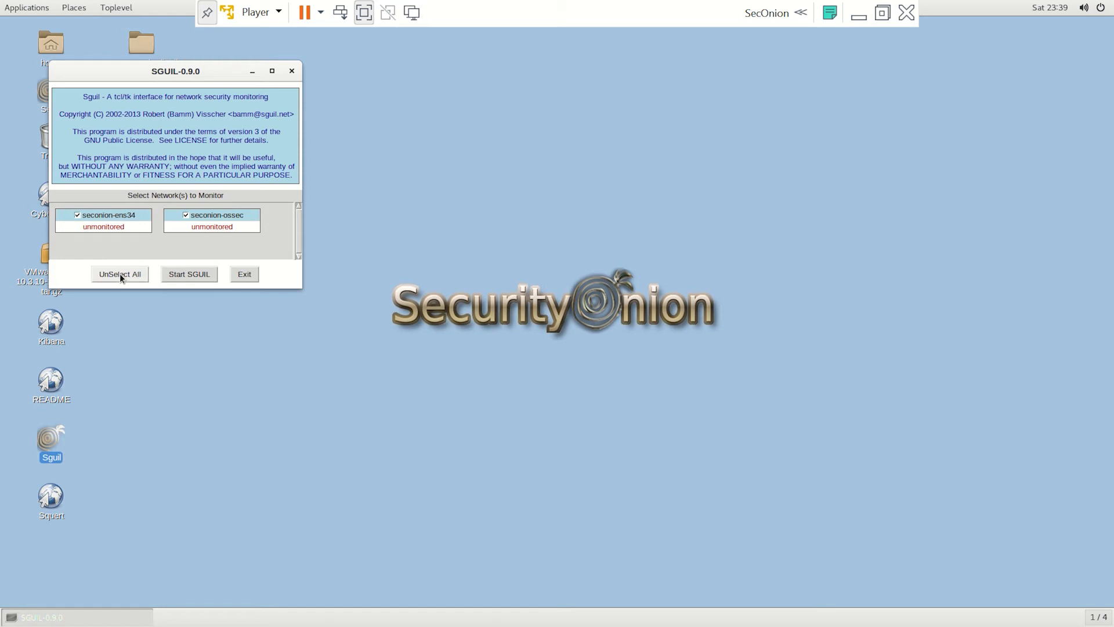
click(189, 275)
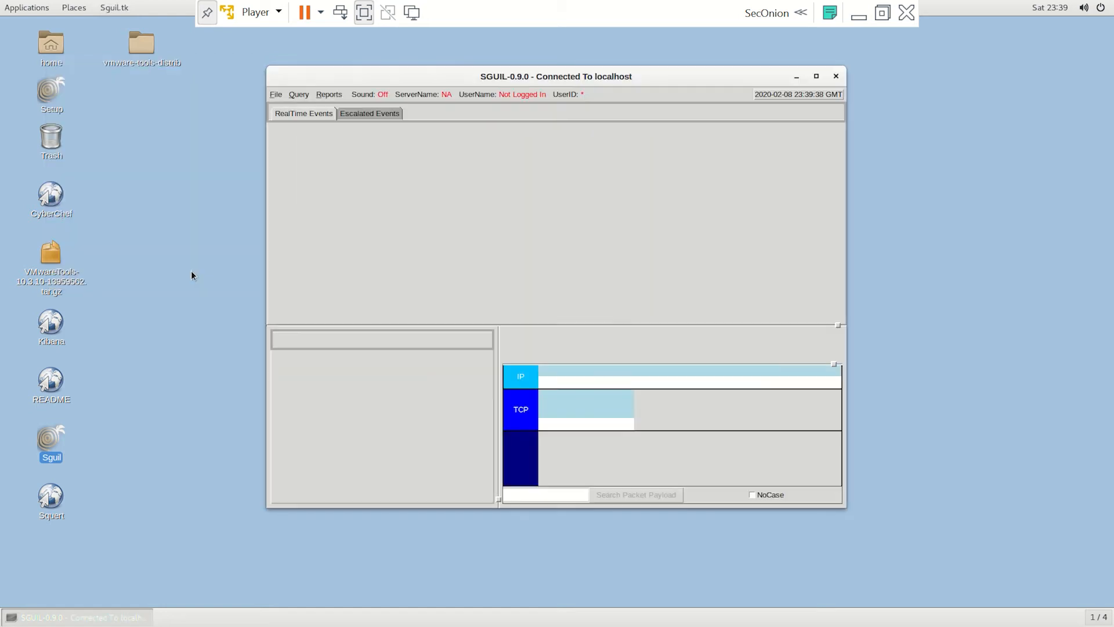
Maximize the Sguil window and display the detail of the "New group added to the system" OSSEC alert
click(815, 77)
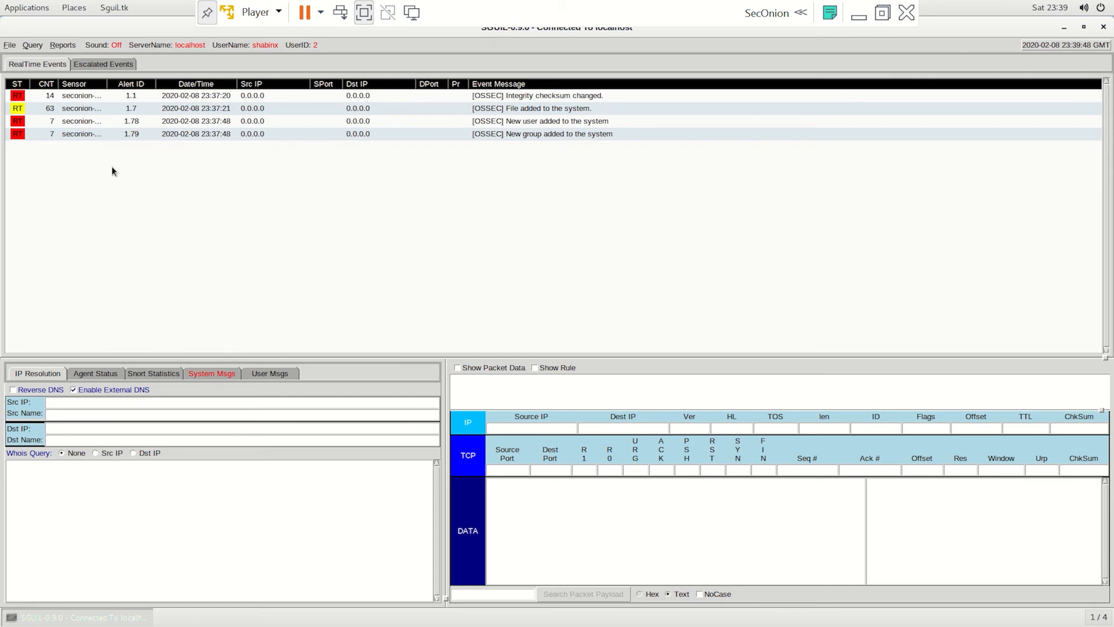
click(76, 135)
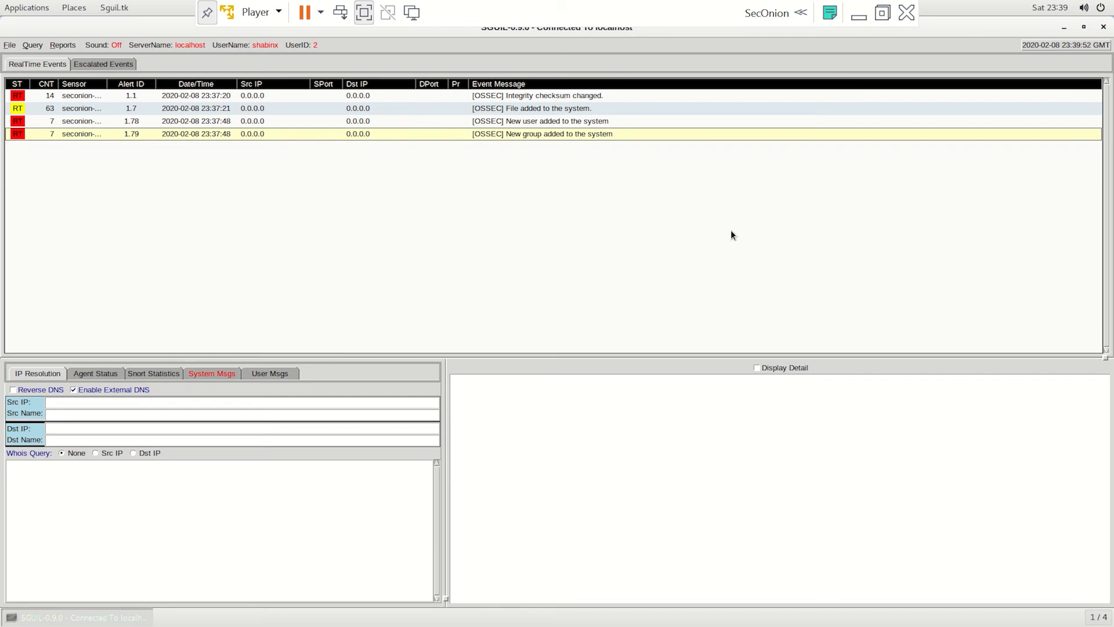
click(757, 368)
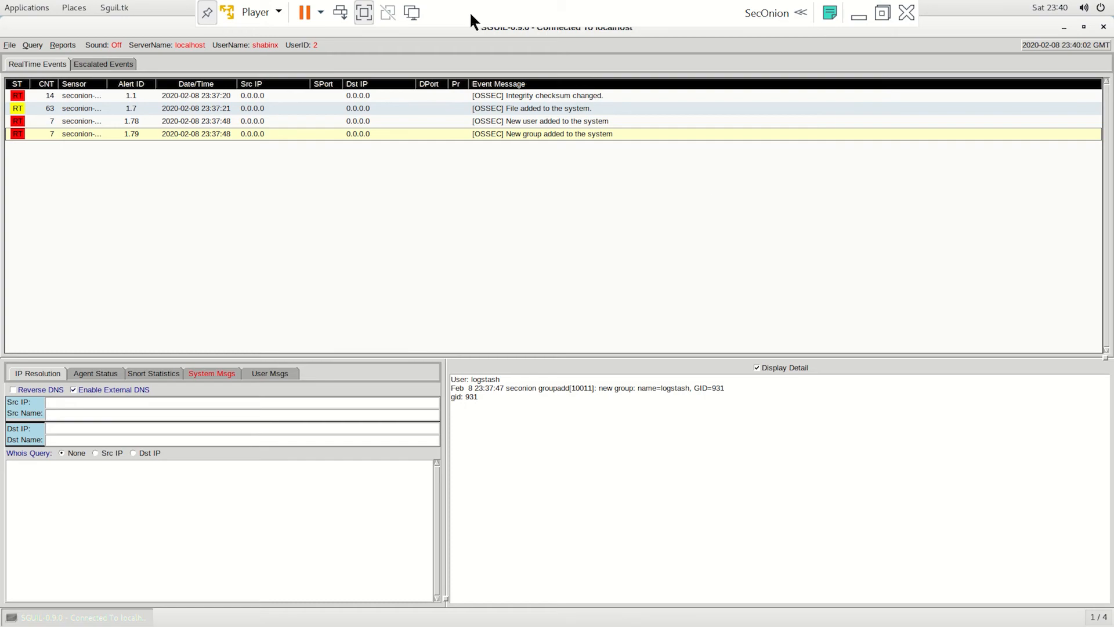
Take the SecOnion machine out of full screen and play the SIFT-Workstation virtual machine from a second VMware Workstation 15 Player window
click(364, 12)
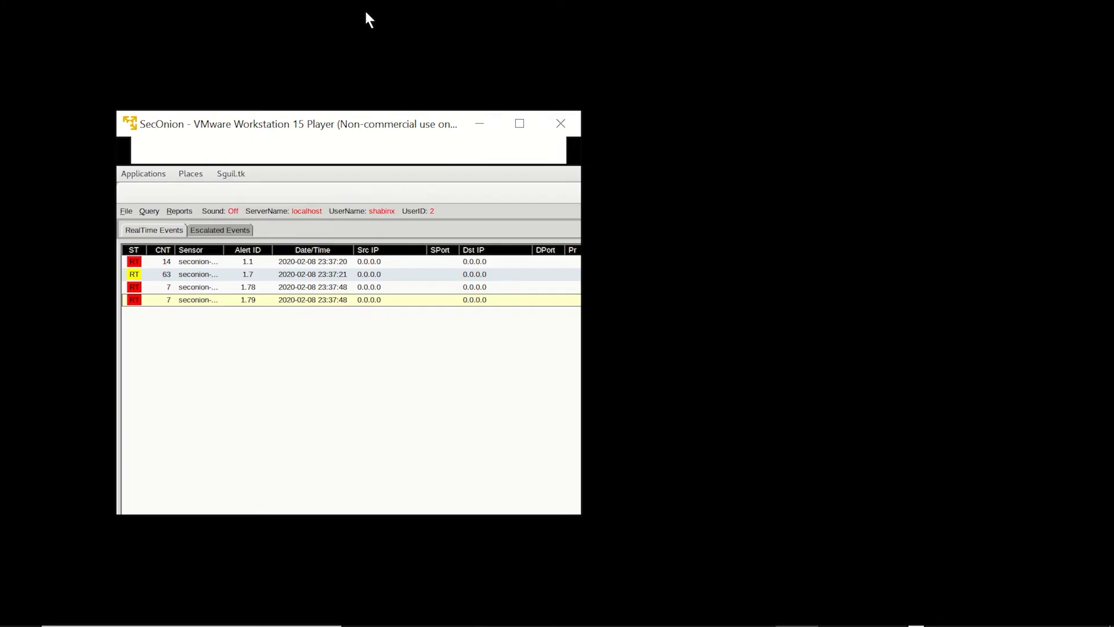
click(797, 609)
right_click(797, 610)
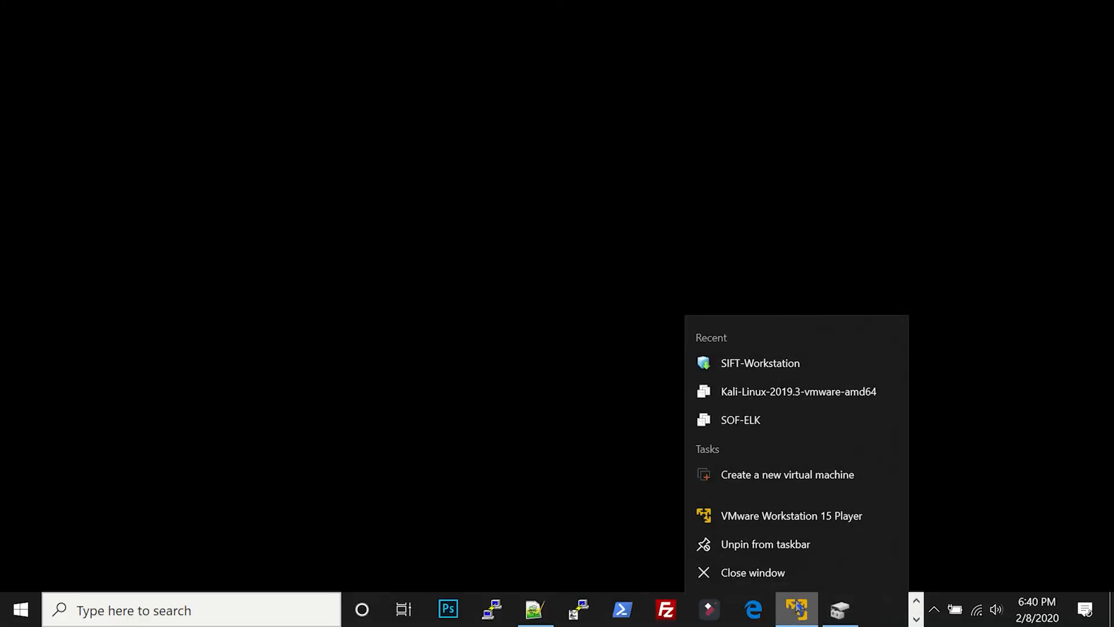
click(756, 522)
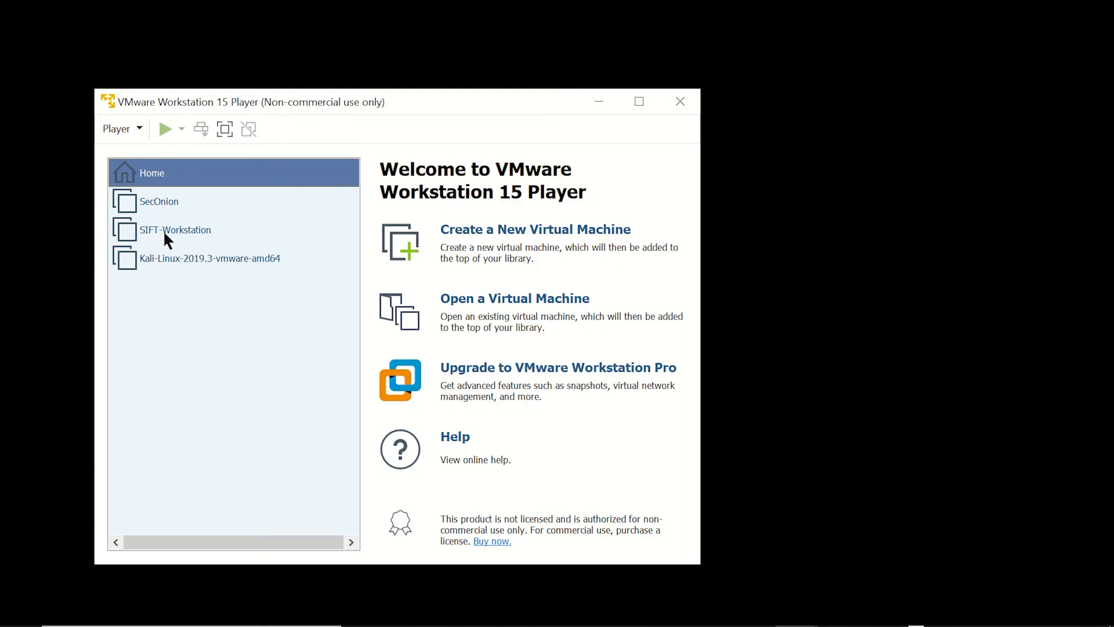
click(164, 232)
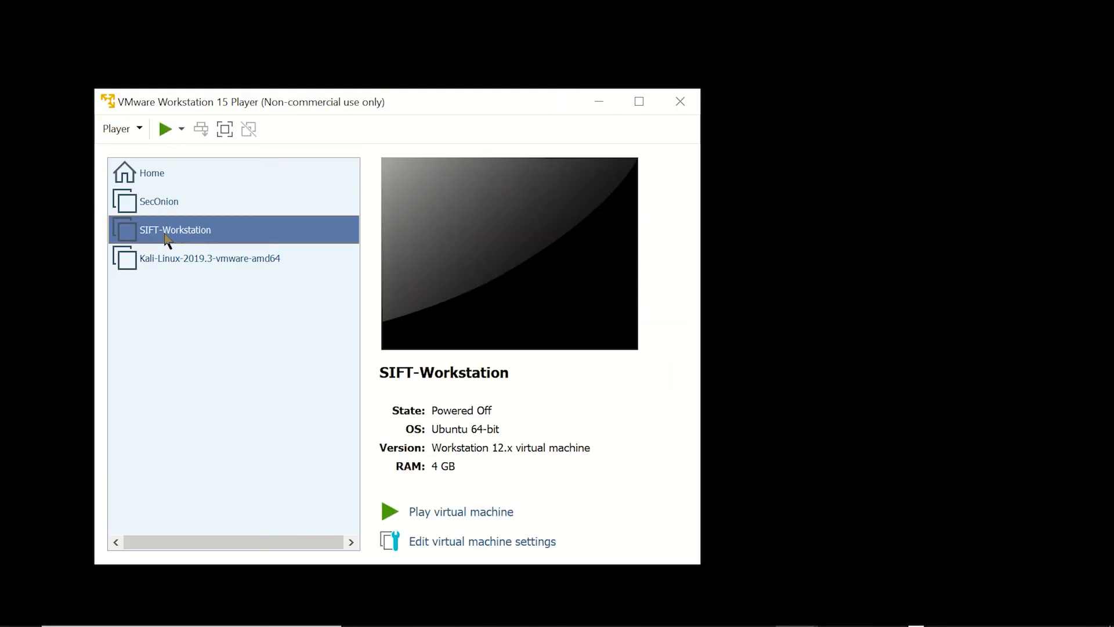
click(468, 513)
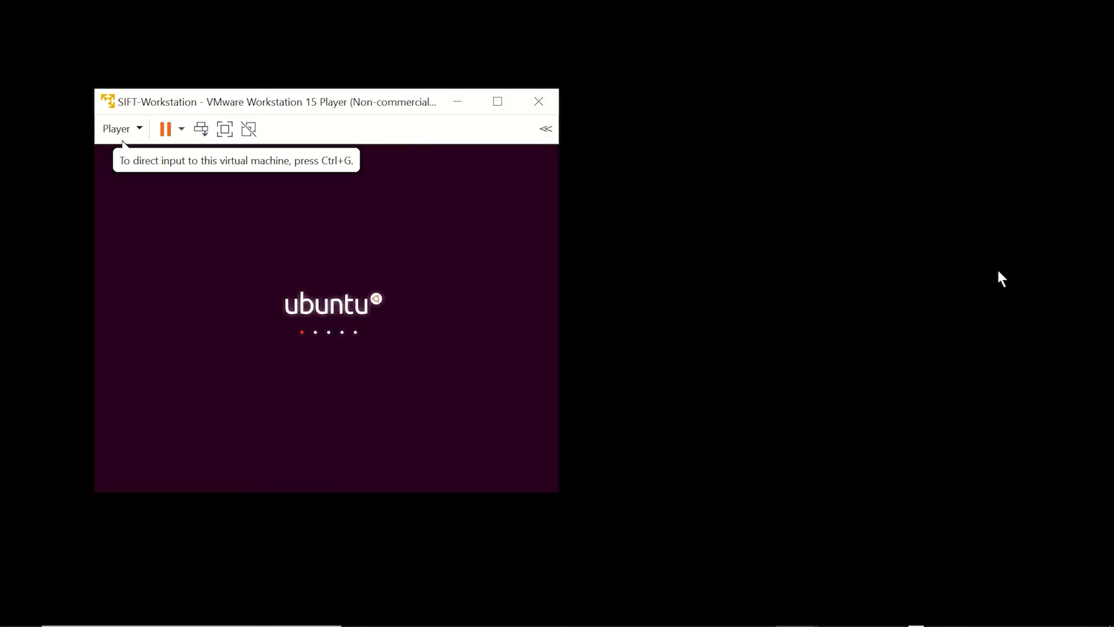
Bring the SecOnion machine's window to the front and move it away from the SIFT-Workstation window
mouse_move(783, 623)
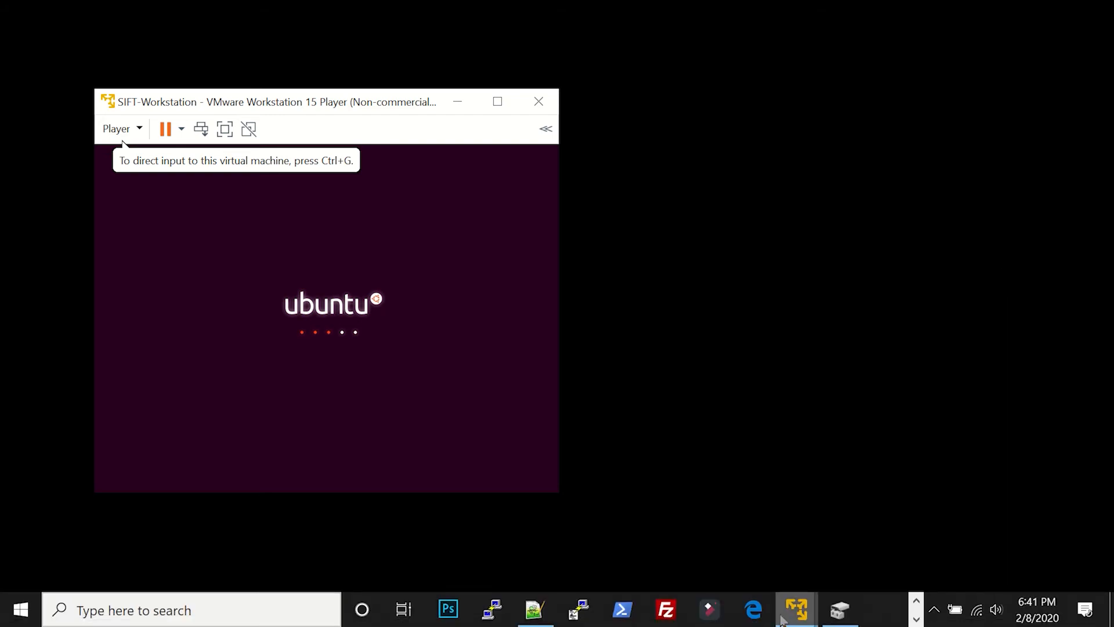
click(764, 530)
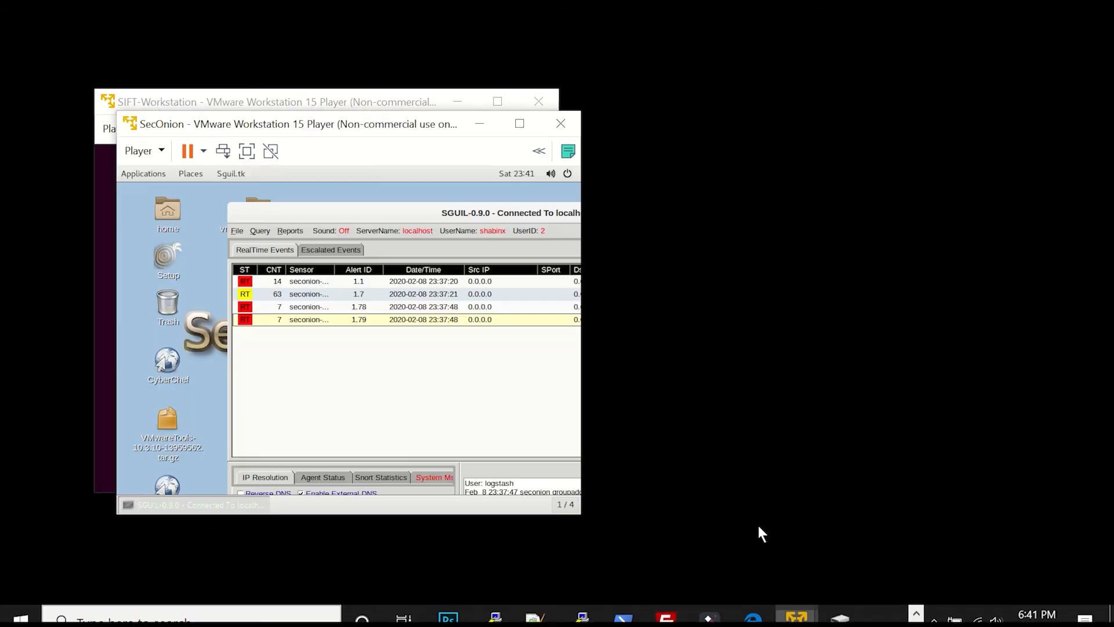
drag(305, 120, 775, 72)
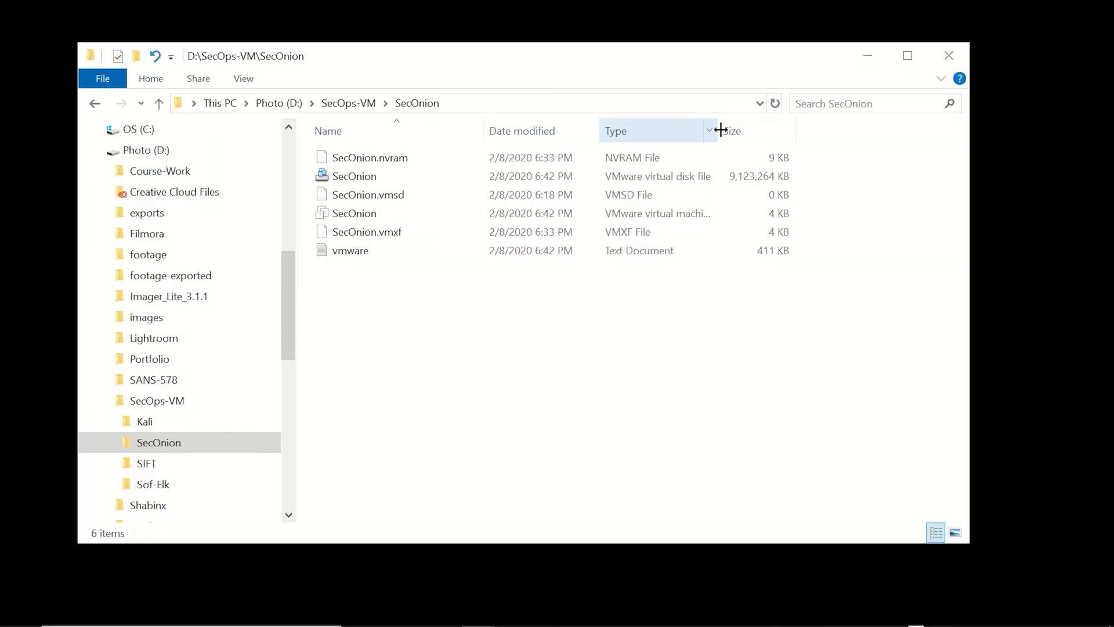
Widen the Type column in D:\SecOps-VM\SecOnion and open the SecOnion virtual machine configuration file in Notepad++
drag(719, 129, 827, 128)
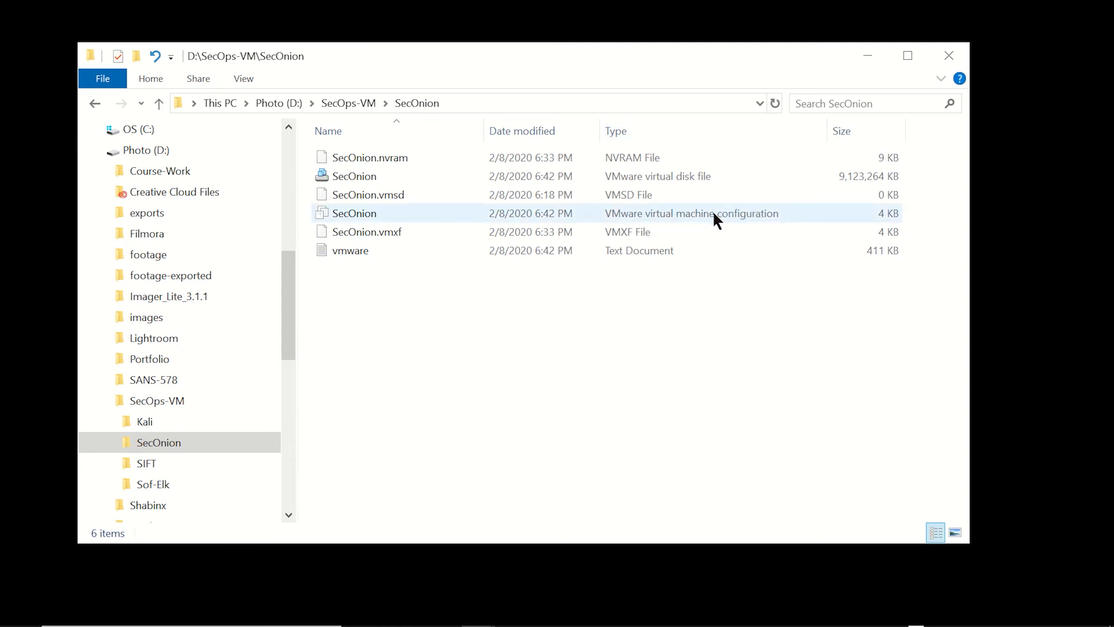
click(364, 213)
right_click(363, 215)
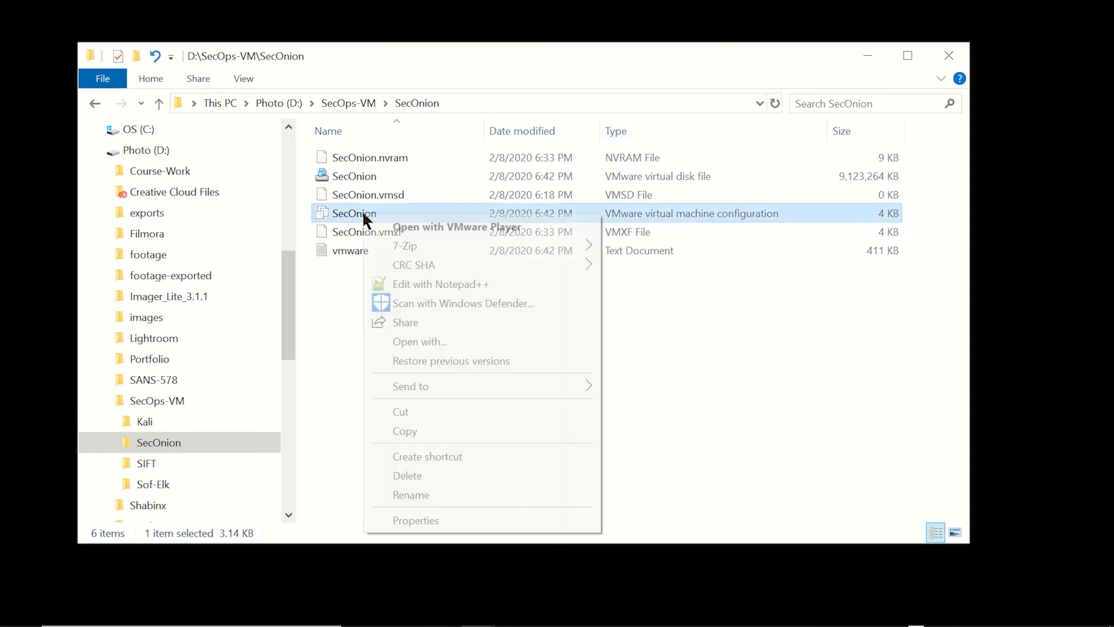
click(446, 283)
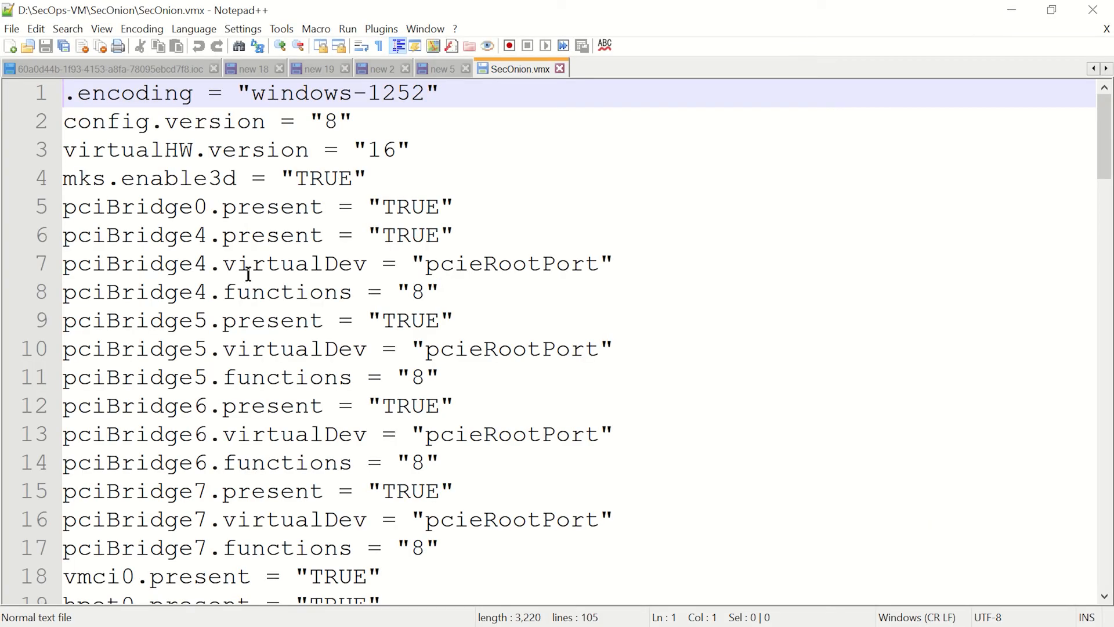
Add the line ethernet1.noPromisc = "FALSE" above ethernet1.connectionType in SecOnion.vmx and save the file
scroll(673, 316, down, 12)
scroll(673, 316, down, 5)
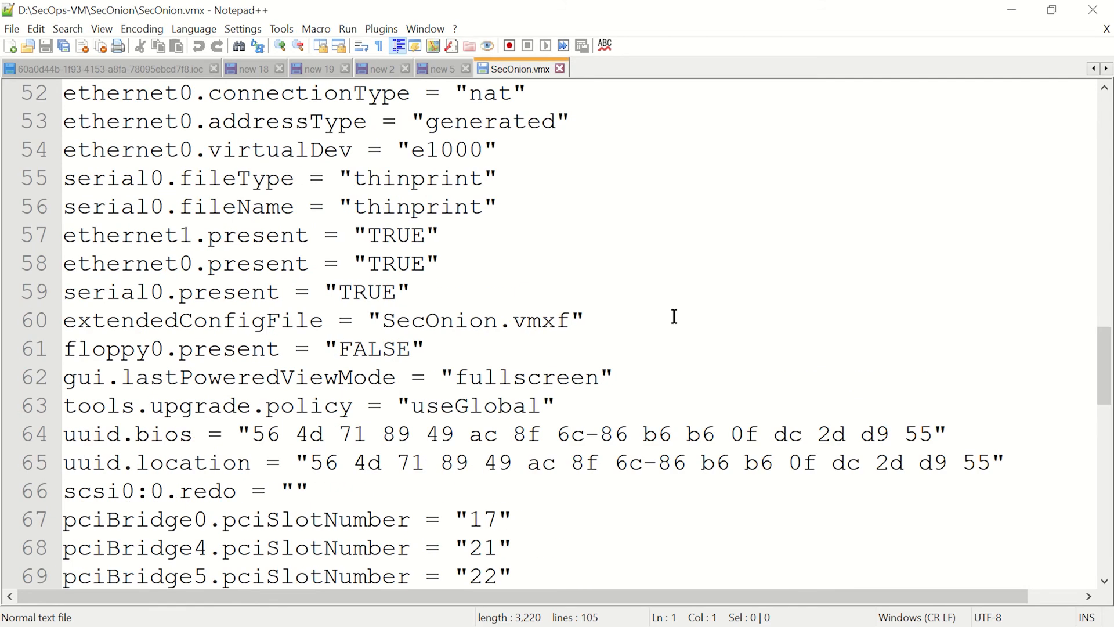
scroll(672, 316, up, 5)
scroll(510, 362, down, 2)
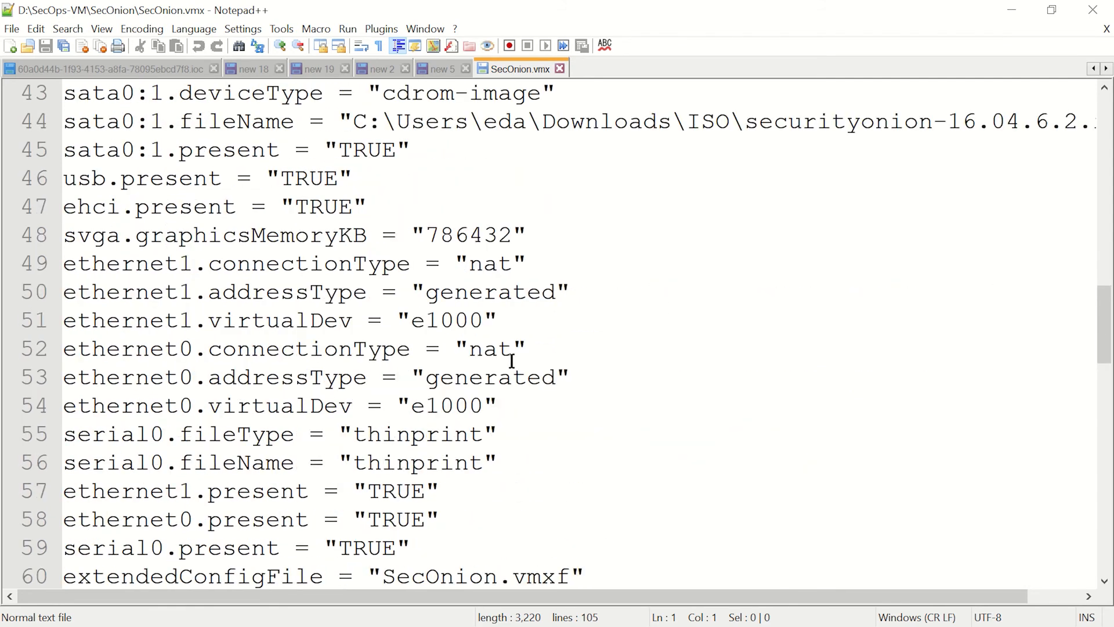
click(66, 265)
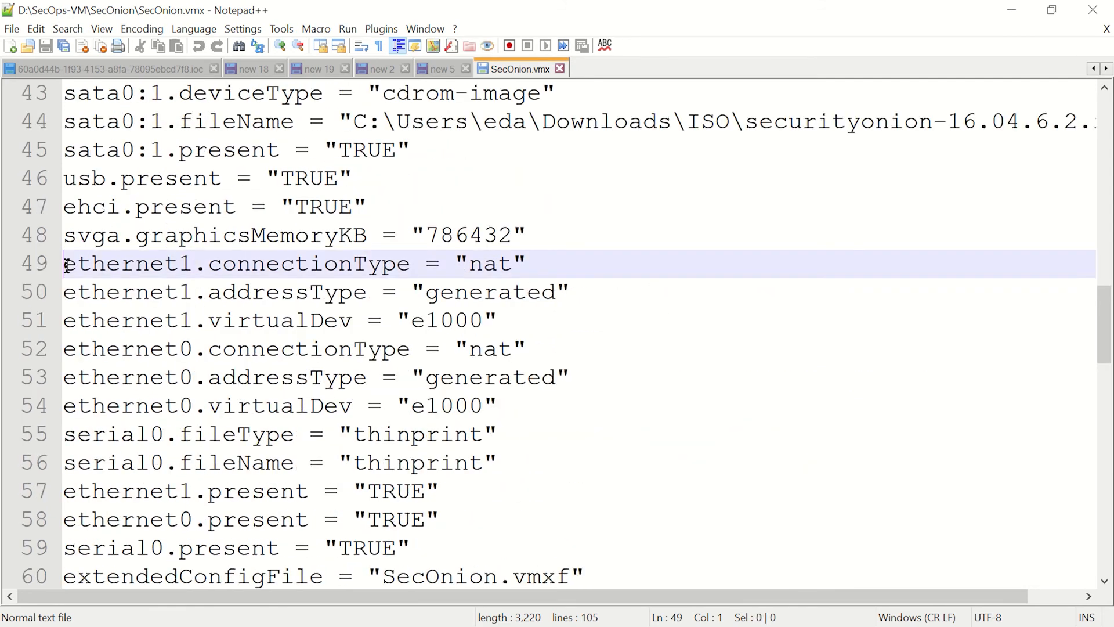
key(Return)
click(67, 266)
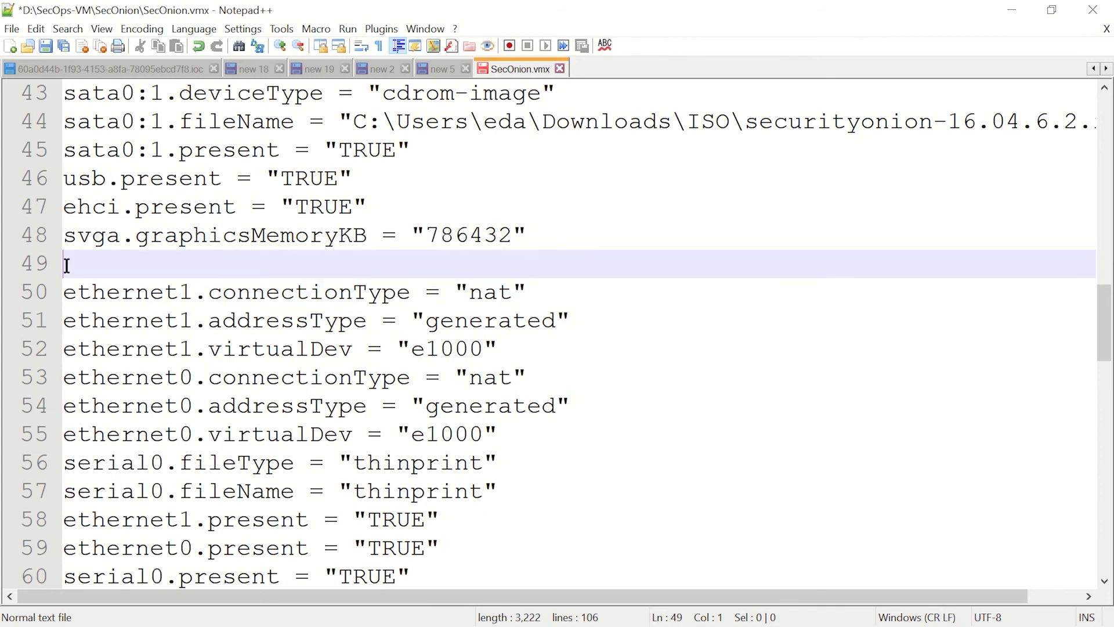
text(ethernet)
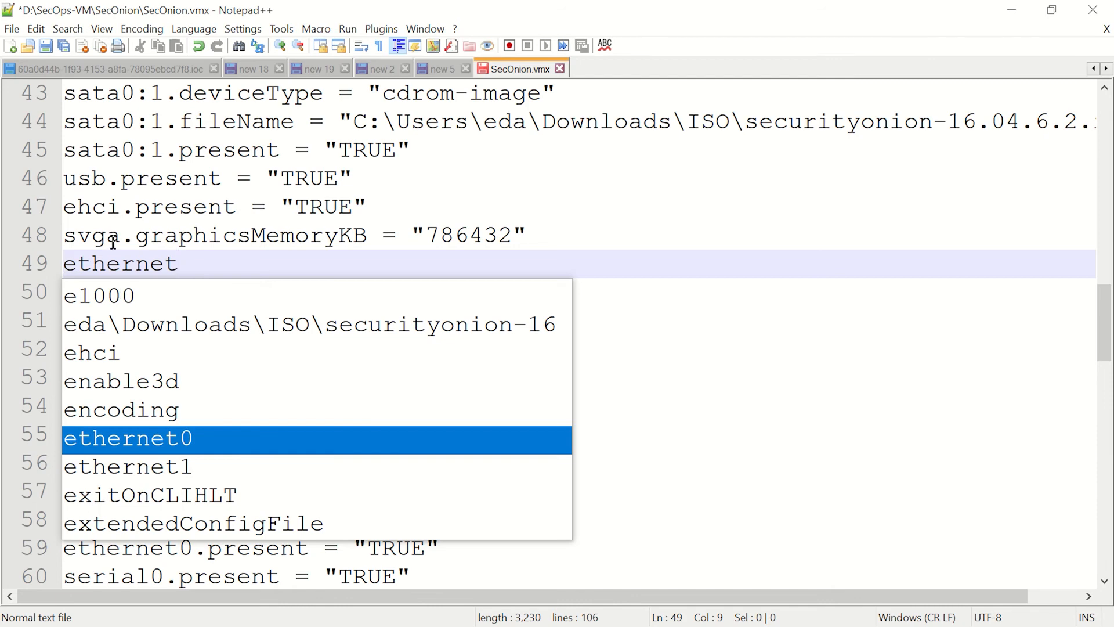
text(1)
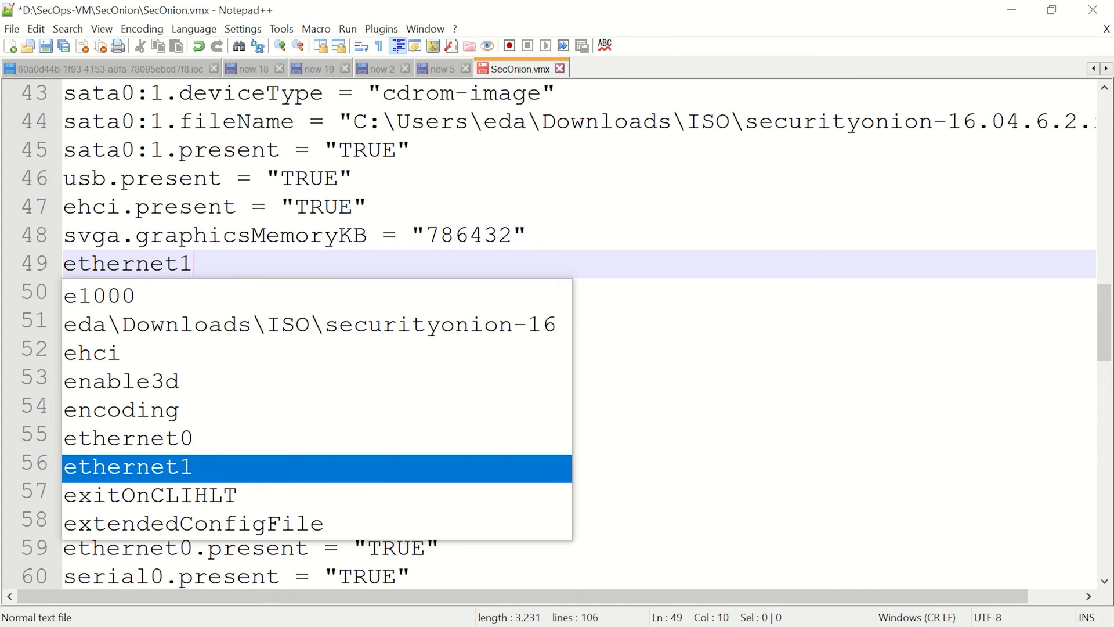
key(alt+Tab)
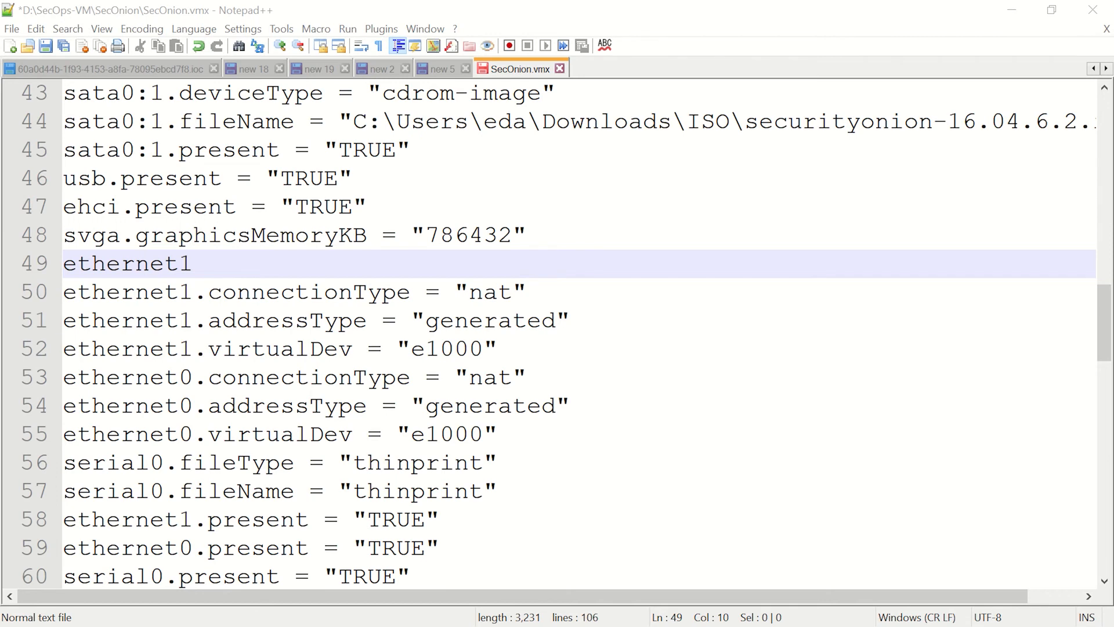
click(207, 265)
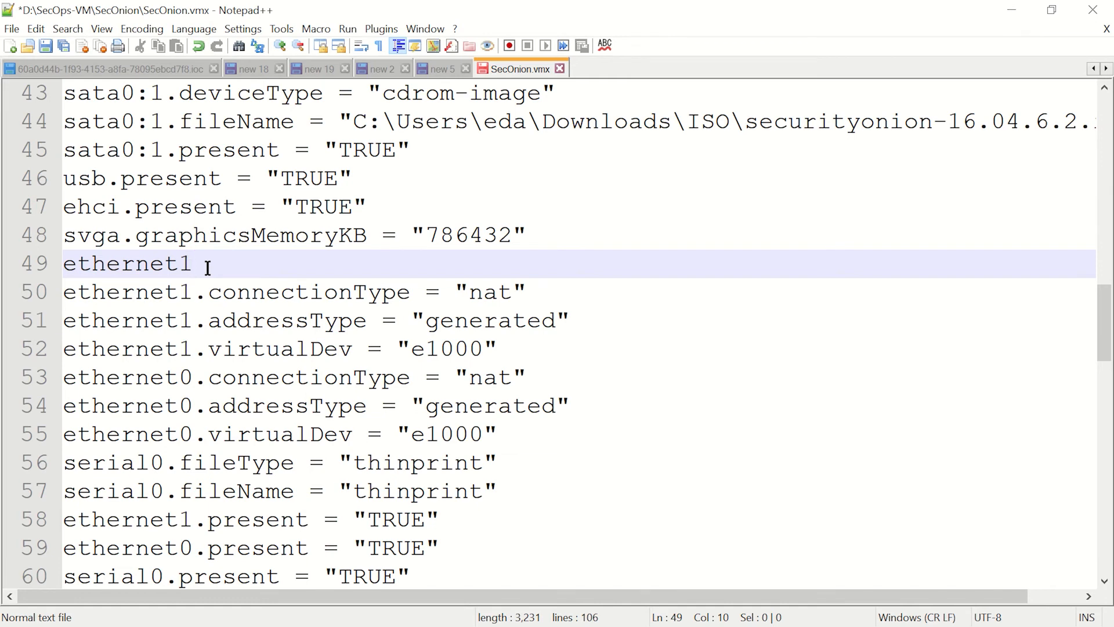
text(.noPromis)
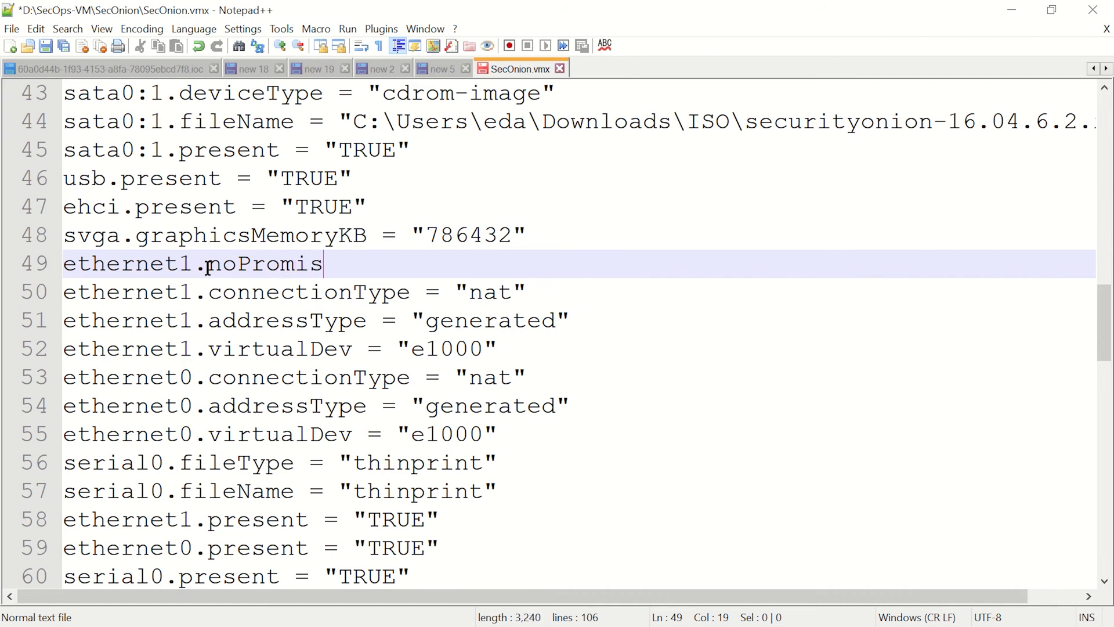
text(c = "FALSE")
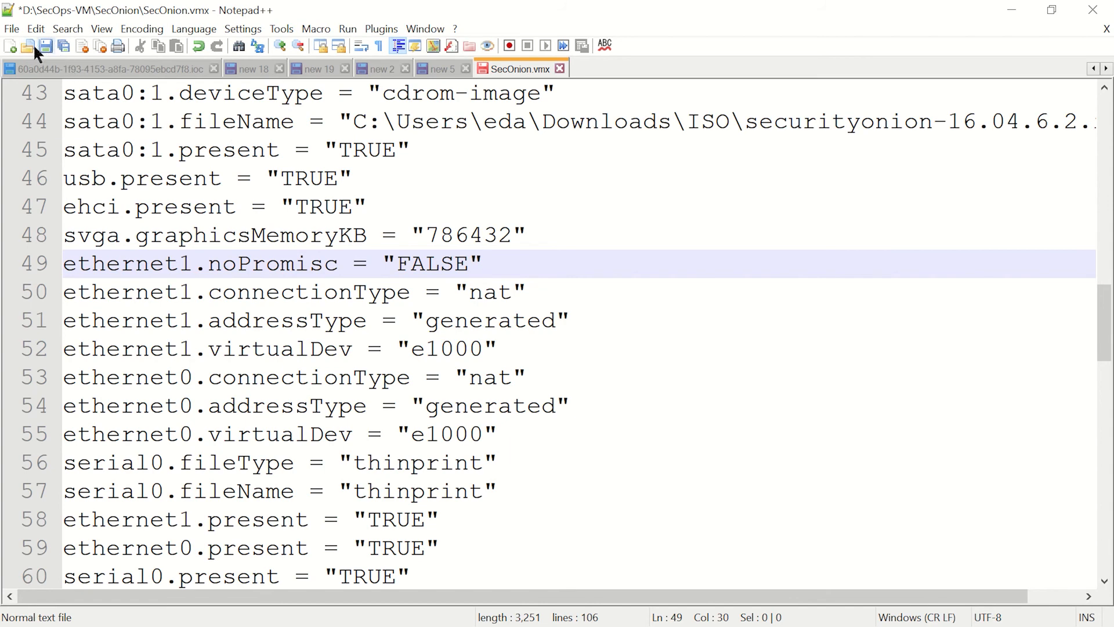
click(50, 45)
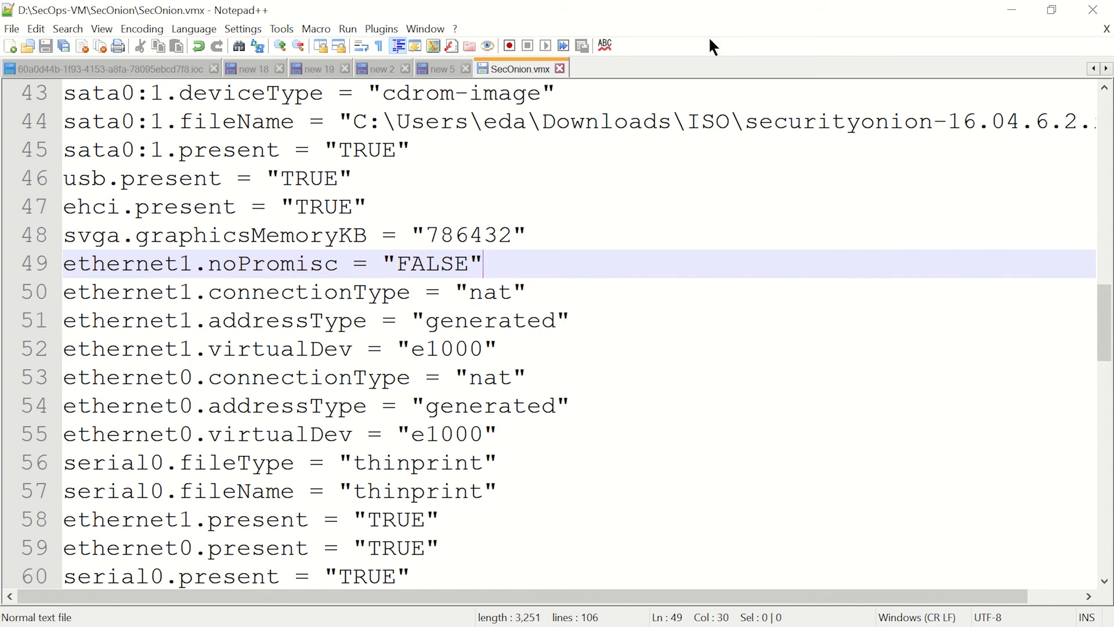
Minimize the configuration file and its folder, and play the SecOnion virtual machine from a new VMware Workstation 15 Player window
click(1013, 10)
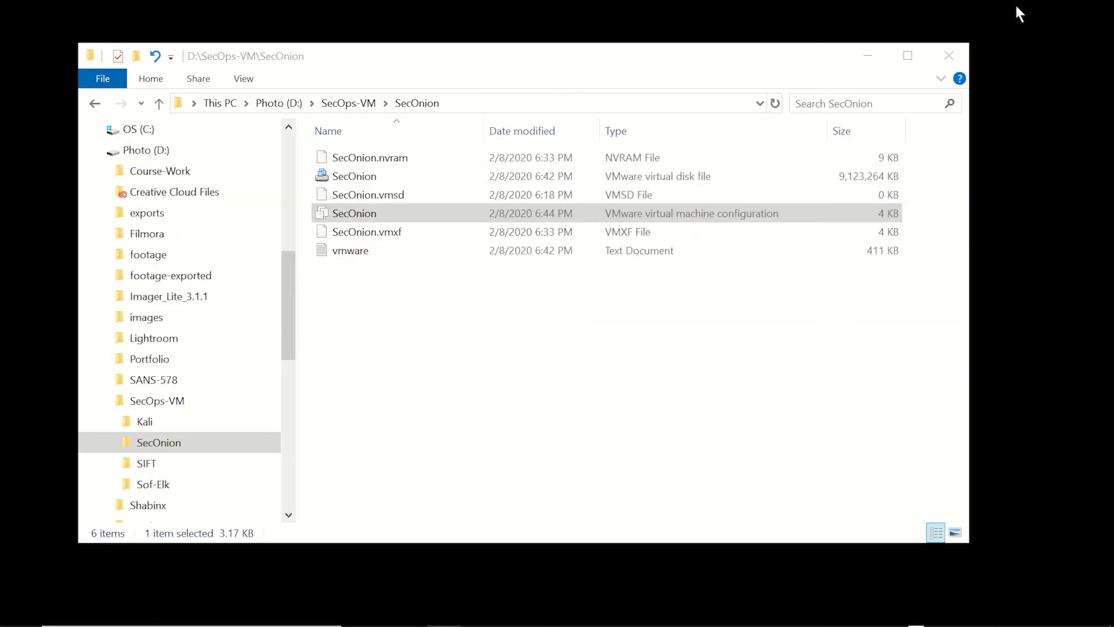
click(876, 54)
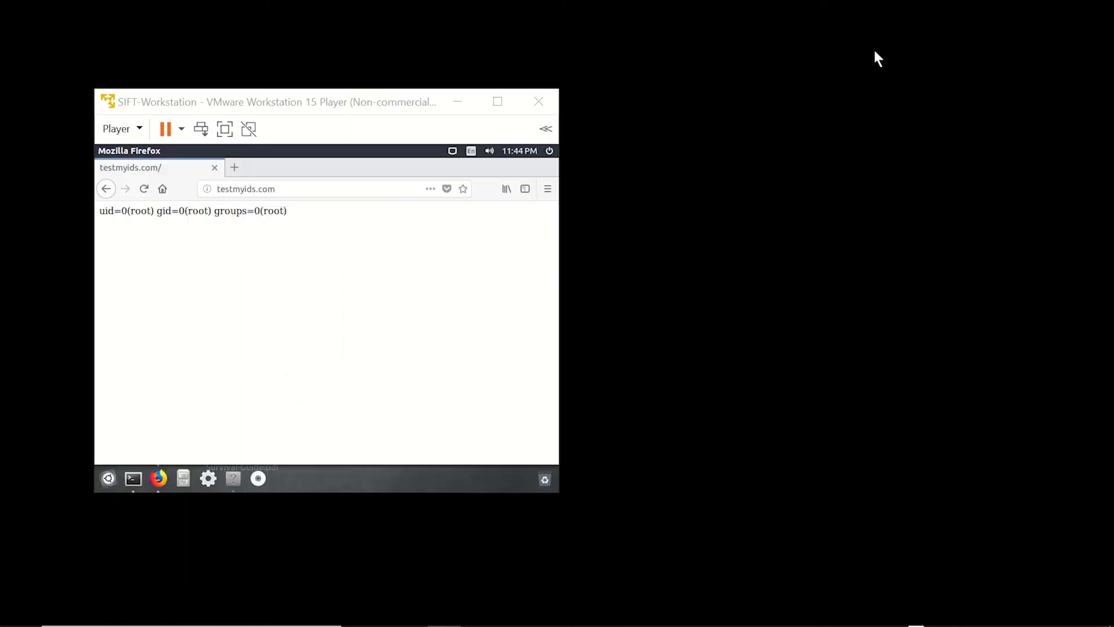
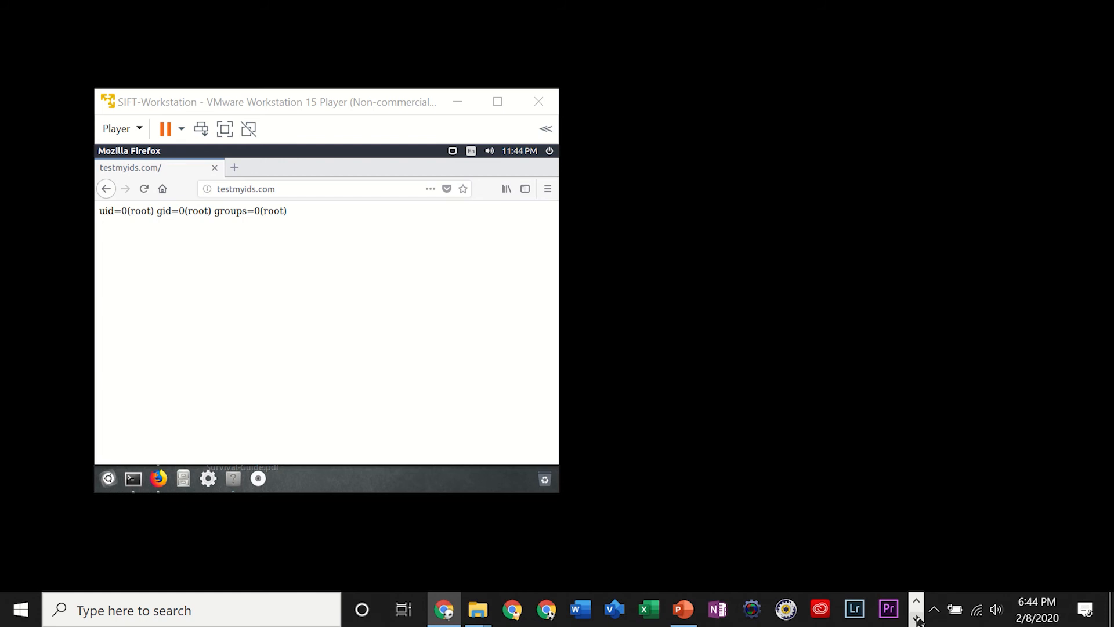
click(917, 619)
mouse_move(798, 617)
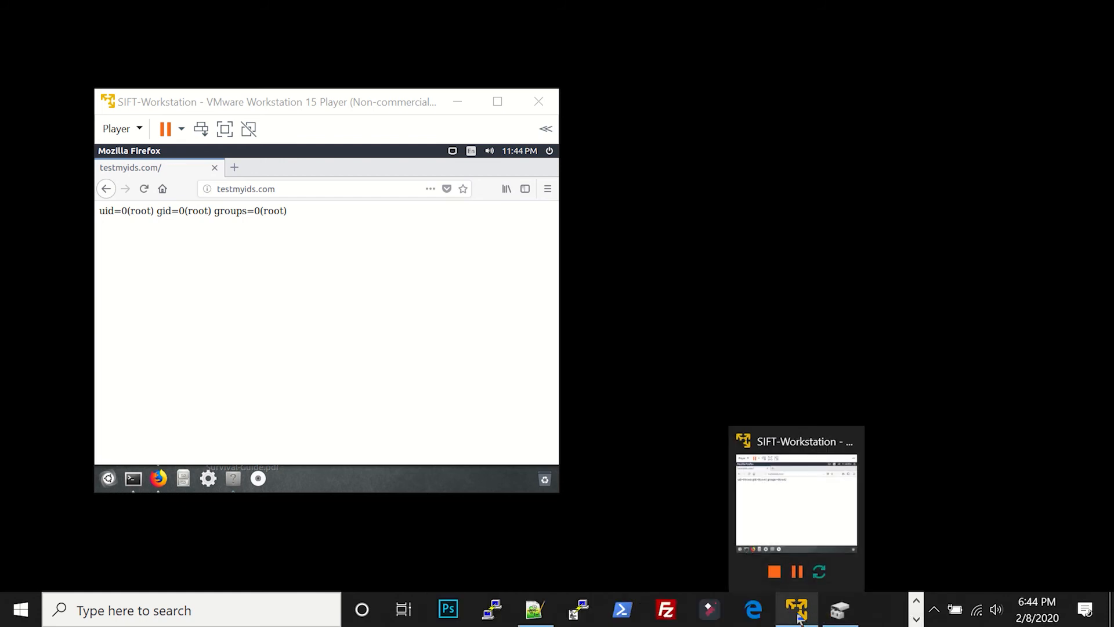
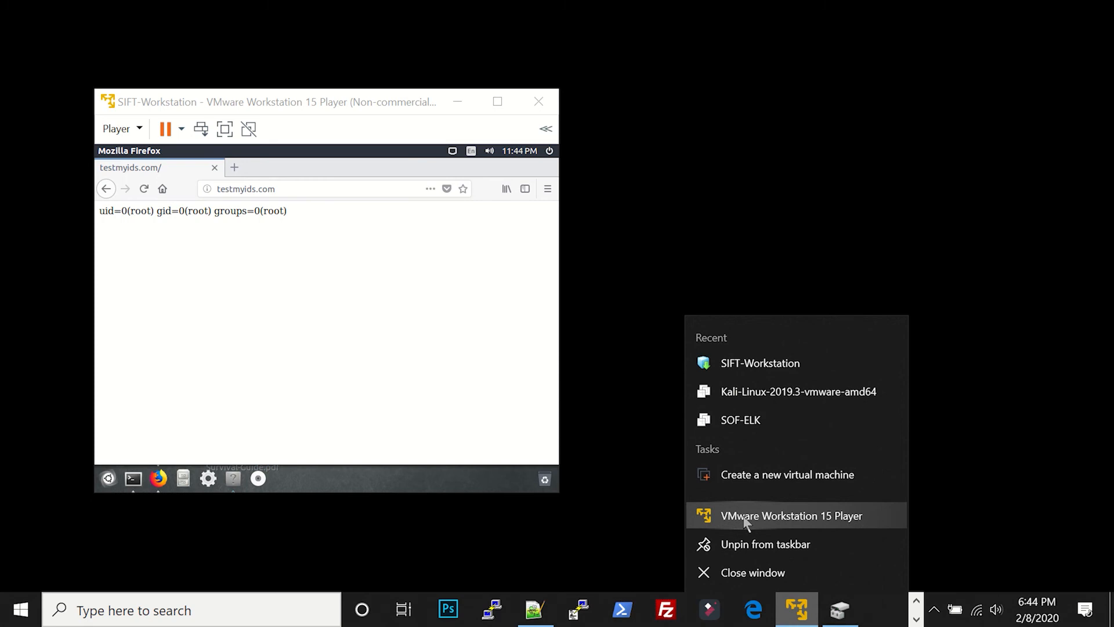
click(745, 520)
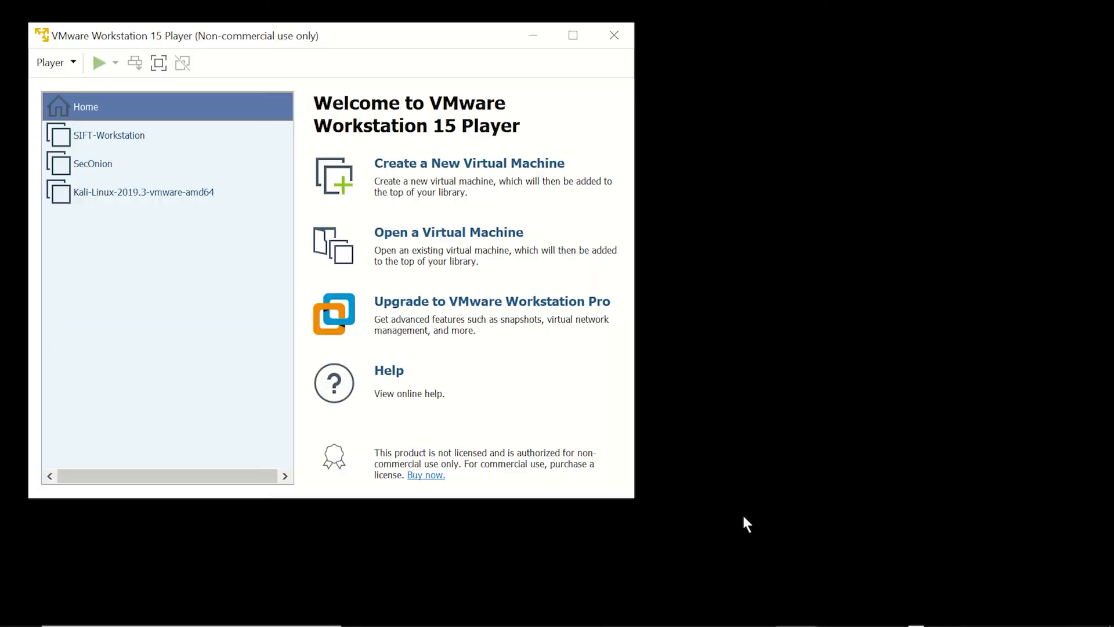
click(93, 164)
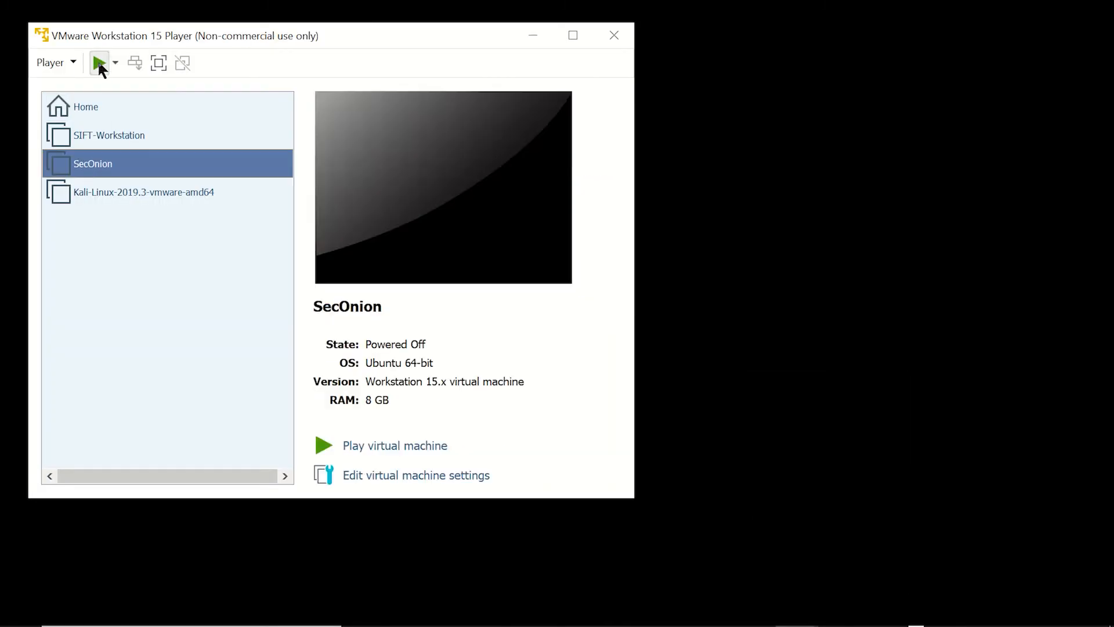
click(98, 63)
Move the SIFT-Workstation window clear of the SecOnion window and boot the SecurityOnion 16.04.6.2 GNU/Linux entry
drag(433, 102, 955, 202)
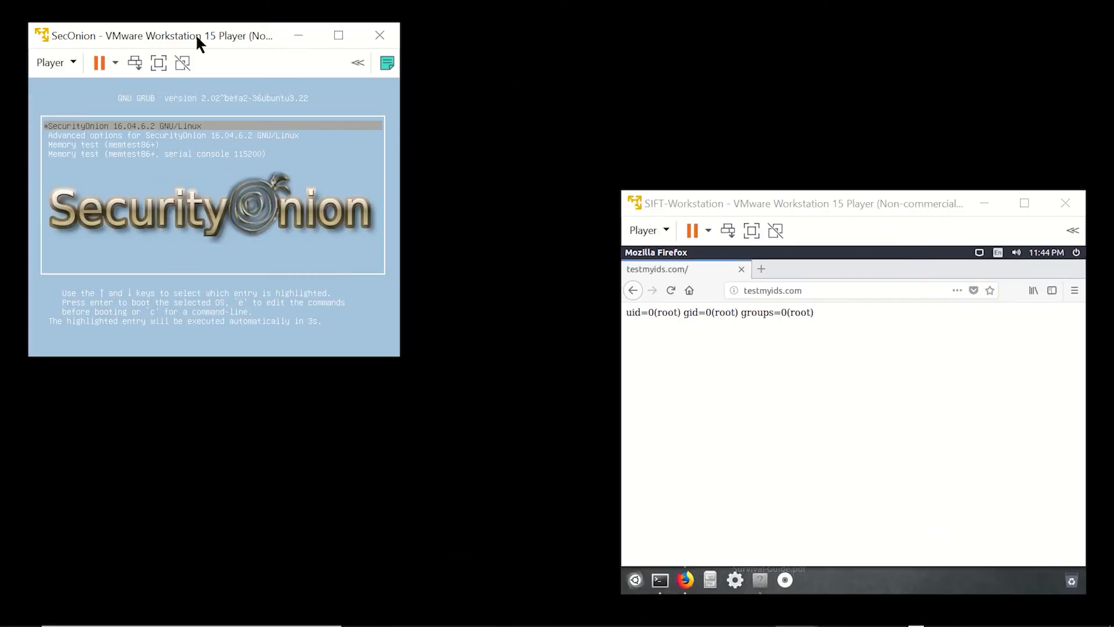
click(214, 114)
key(Return)
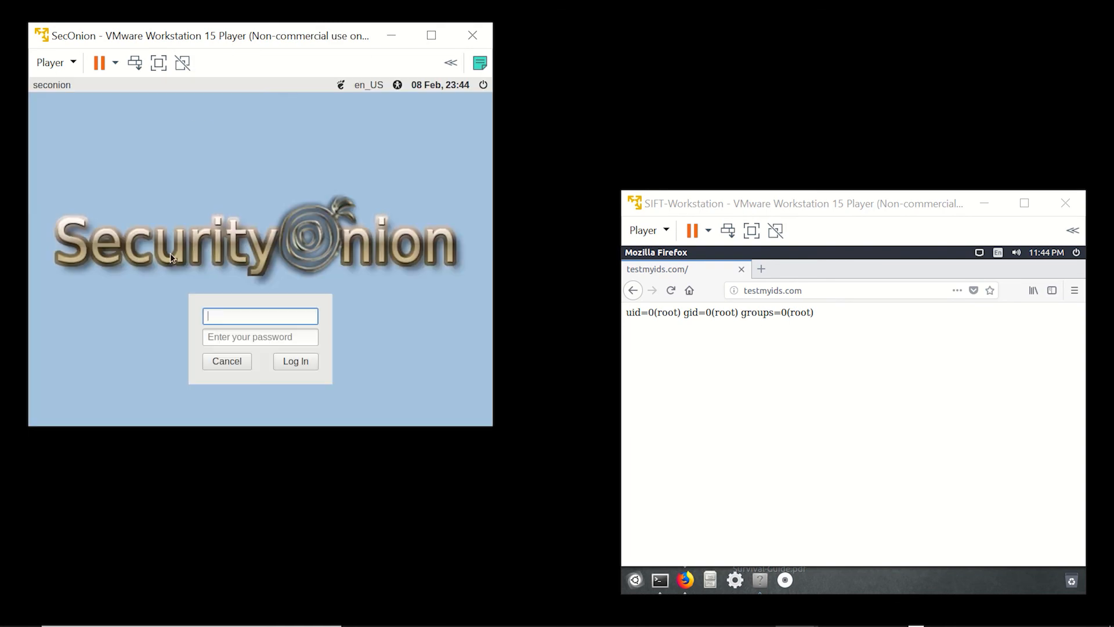
Log in to the SecOnion virtual machine's desktop with the account username and password
text(shabinx)
key(Tab)
text(******)
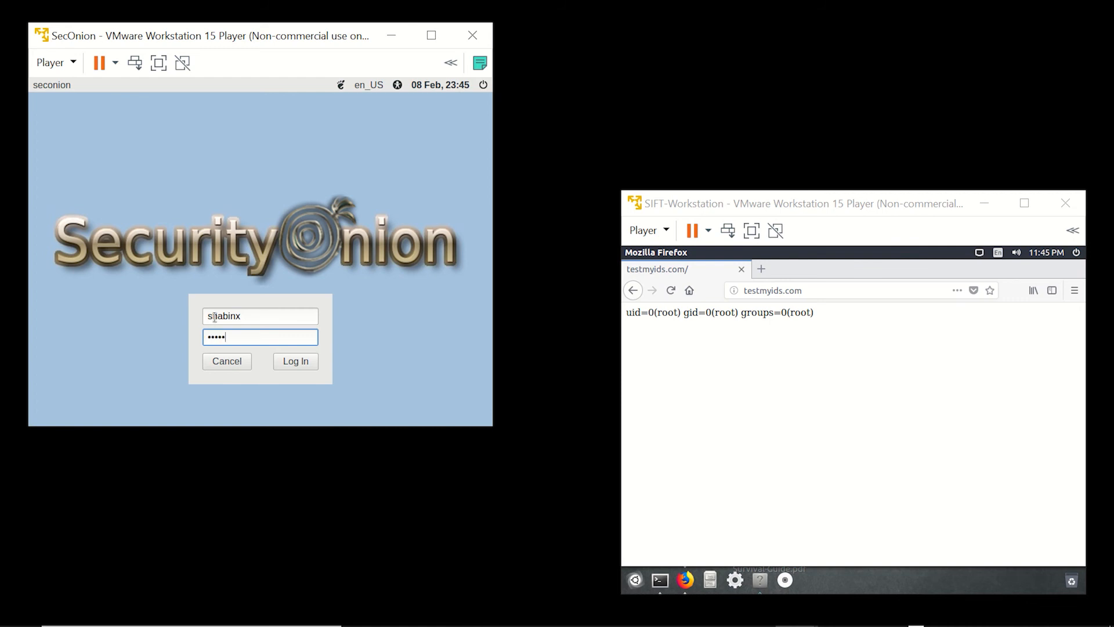
key(Return)
click(478, 383)
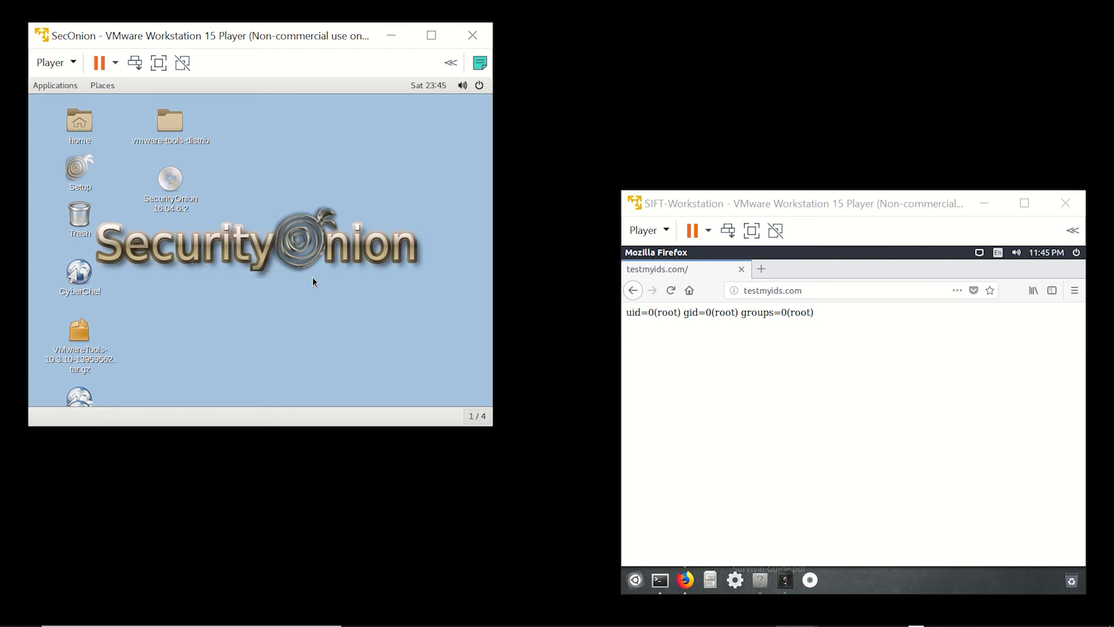
Enlarge the SecOnion window and spread the overlapping Squert, Kibana and Sguil desktop shortcuts apart
drag(491, 425, 588, 597)
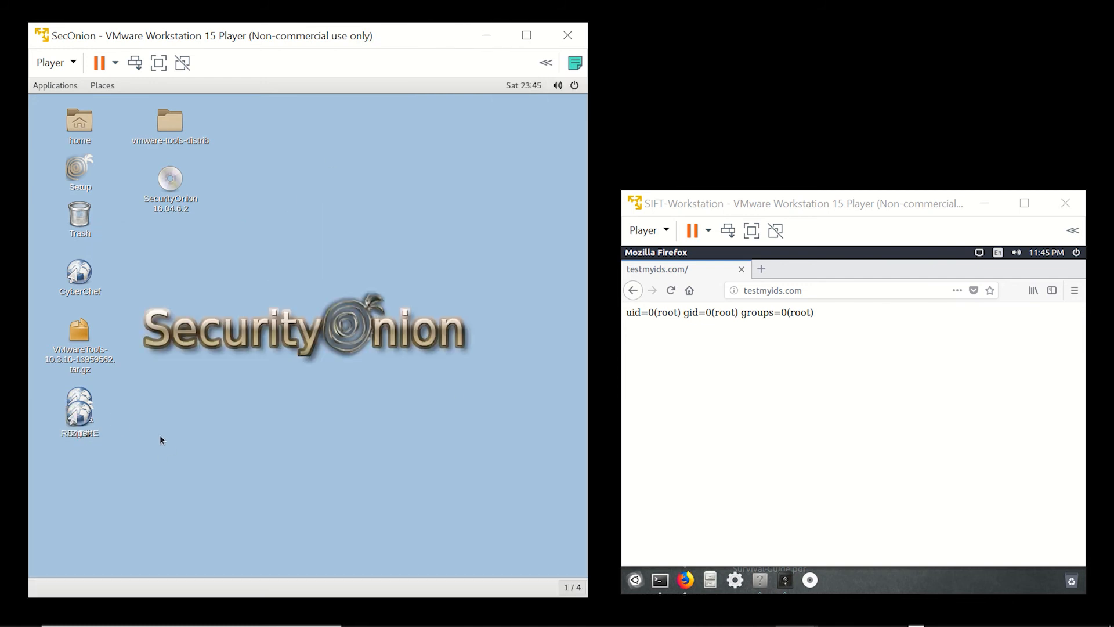
drag(80, 413, 200, 413)
drag(80, 406, 157, 463)
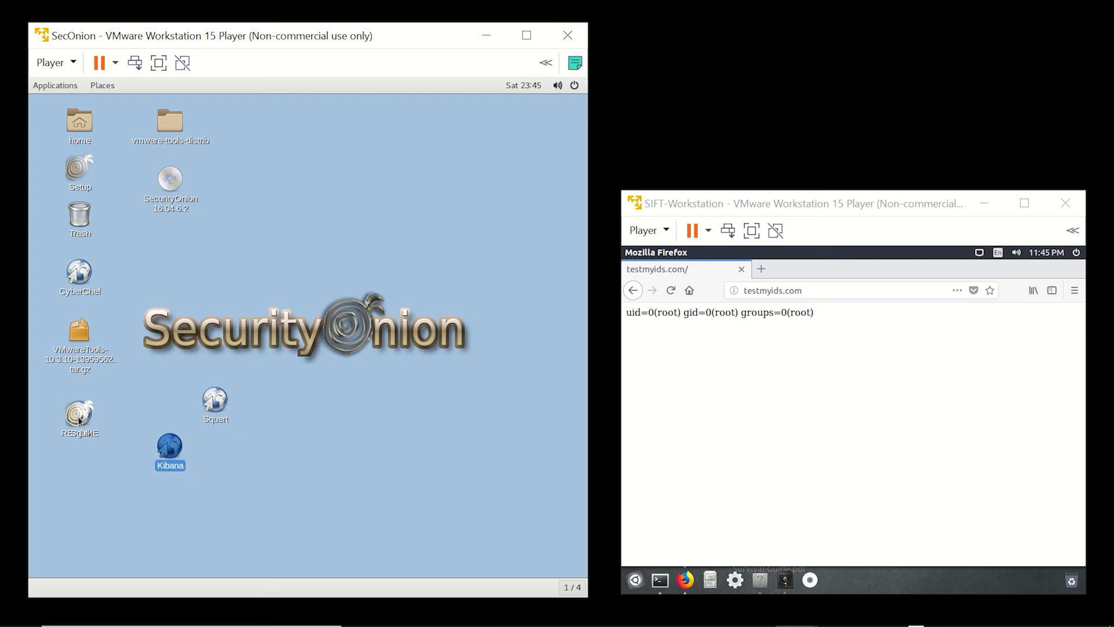
drag(81, 419, 113, 497)
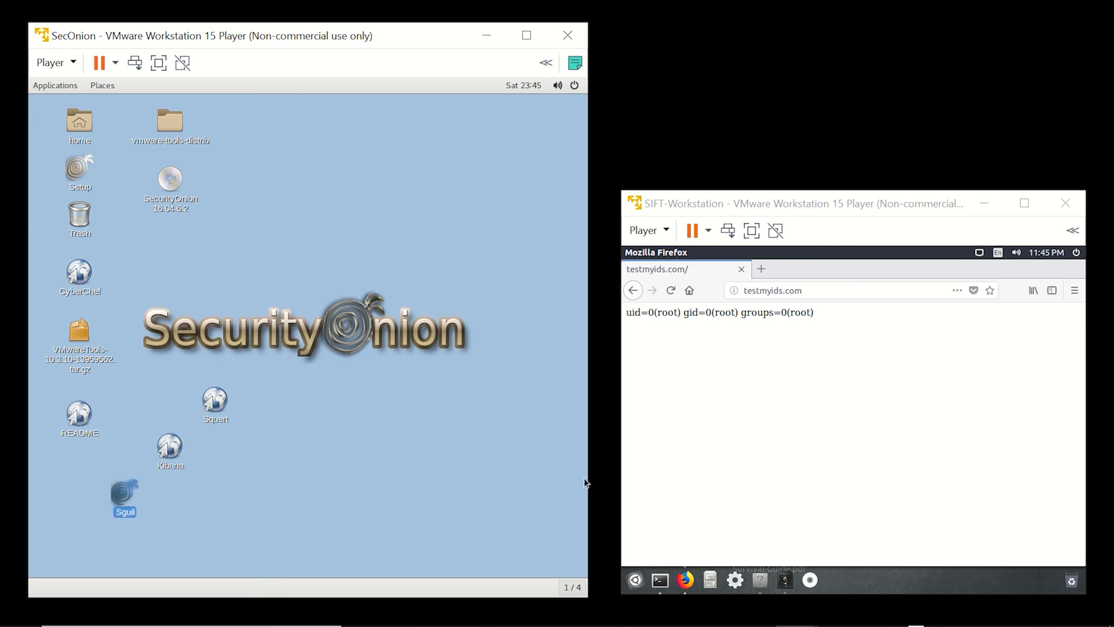
Open Sguil from the desktop and log in to the localhost server with the account username and password
double_click(124, 495)
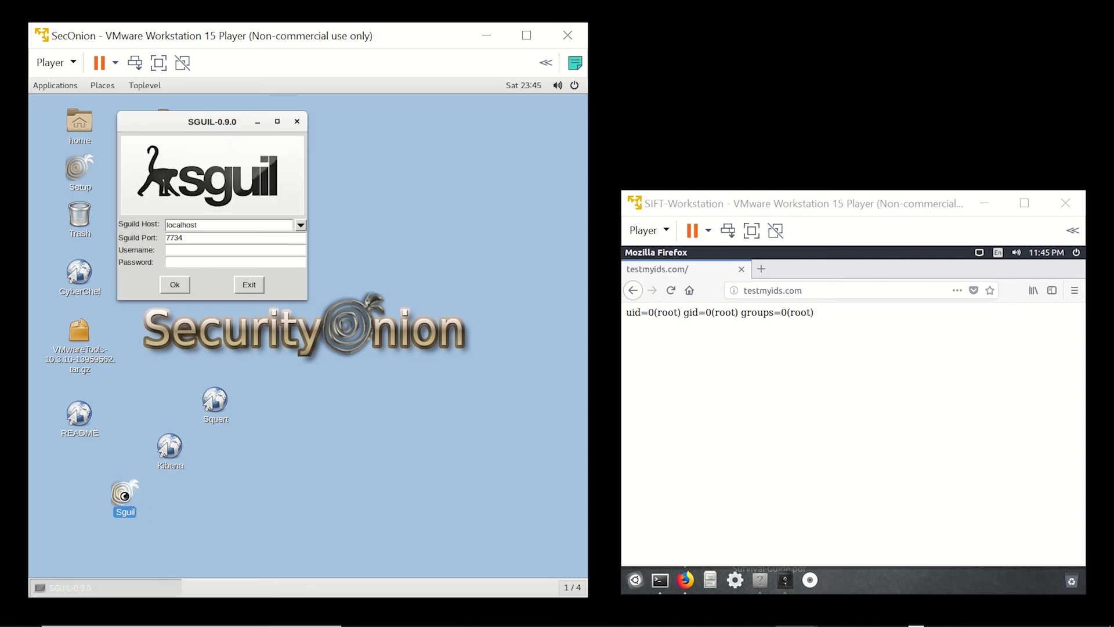
click(177, 250)
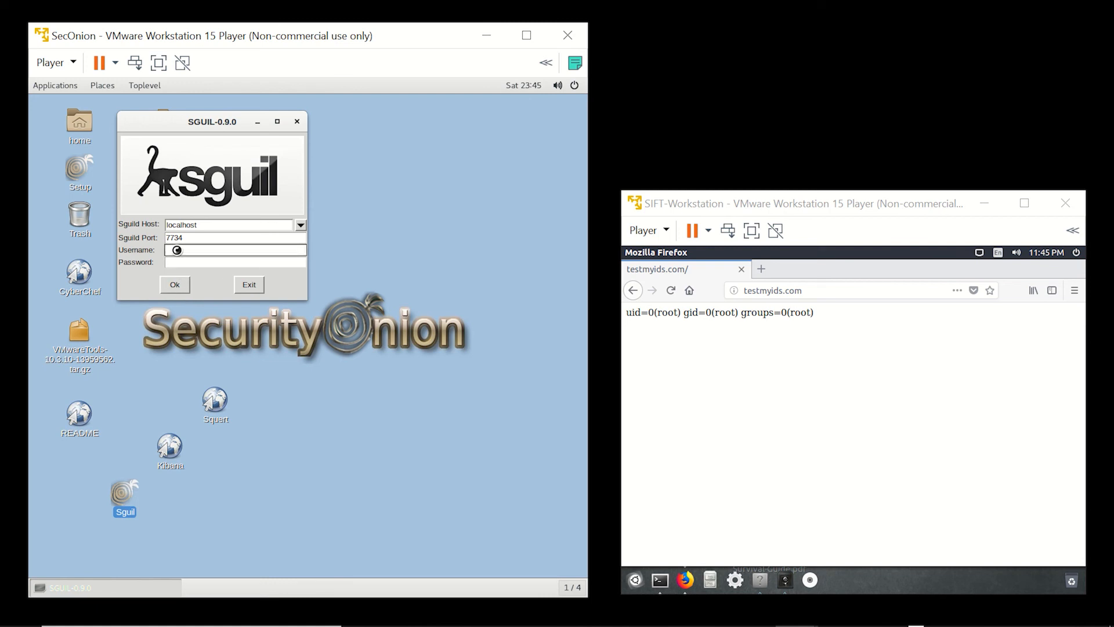
text(shan)
text(inx)
click(178, 262)
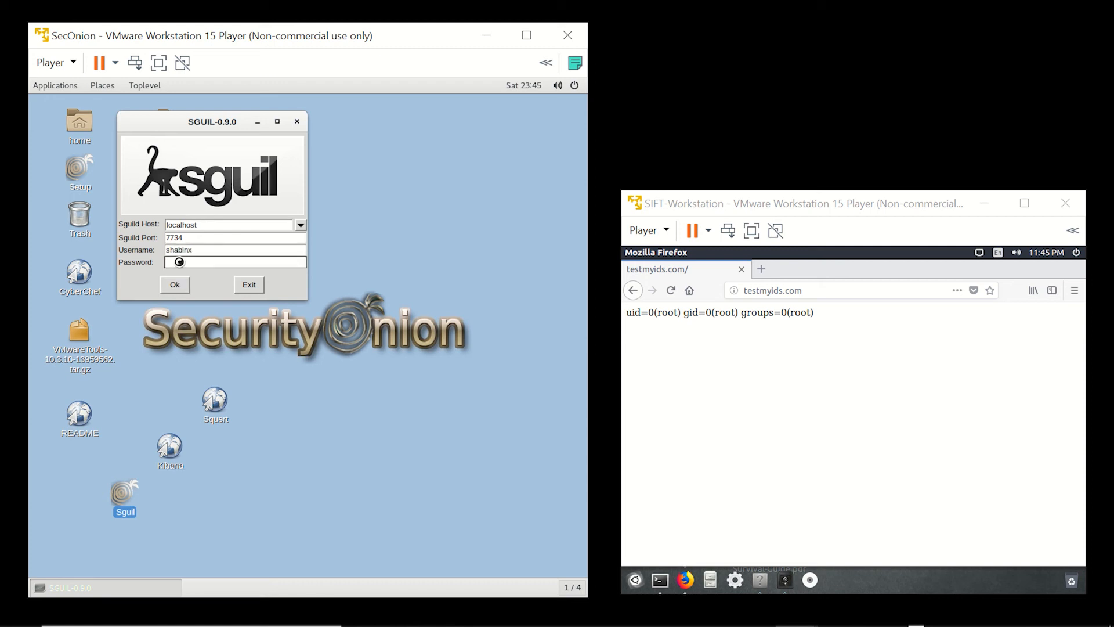
text(***)
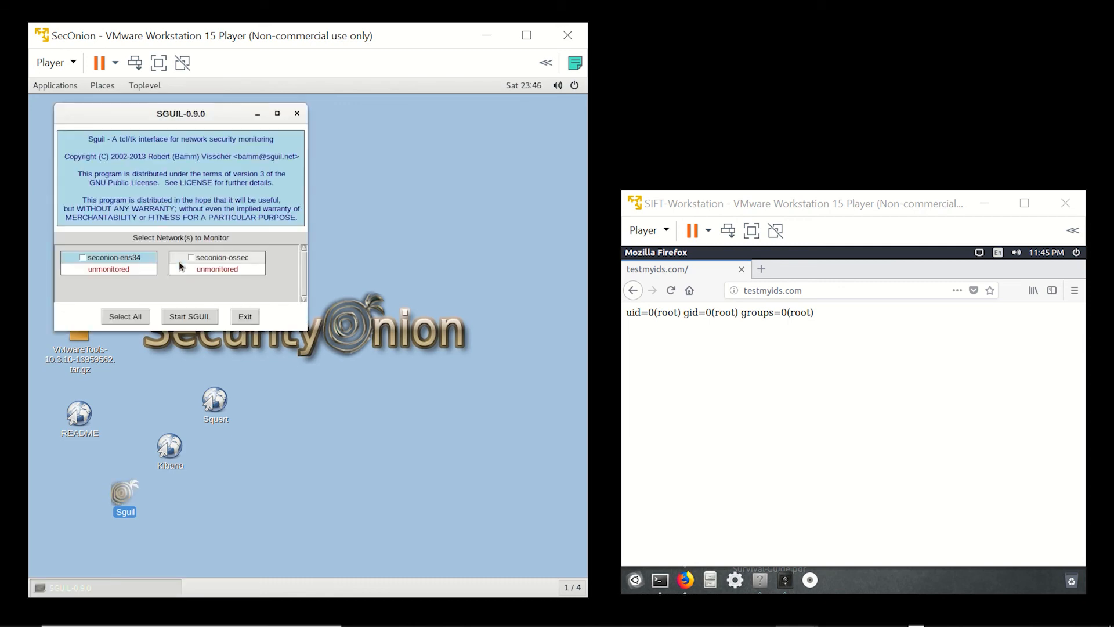
Select both the seconion-ens34 and seconion-ossec networks for monitoring and start SGUIL
click(179, 261)
click(120, 316)
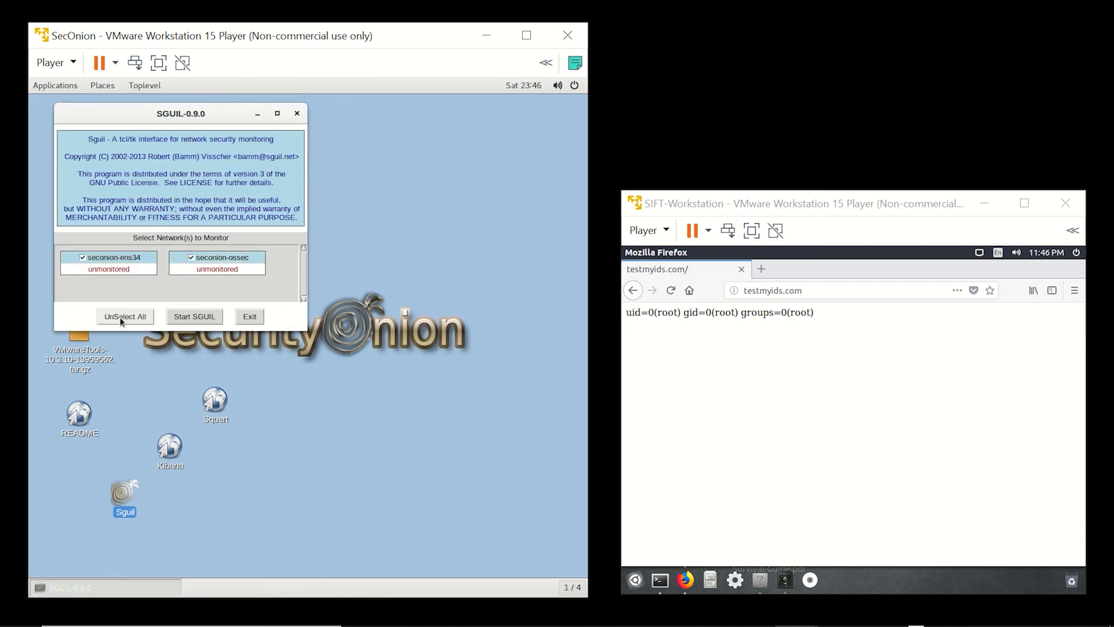
click(183, 321)
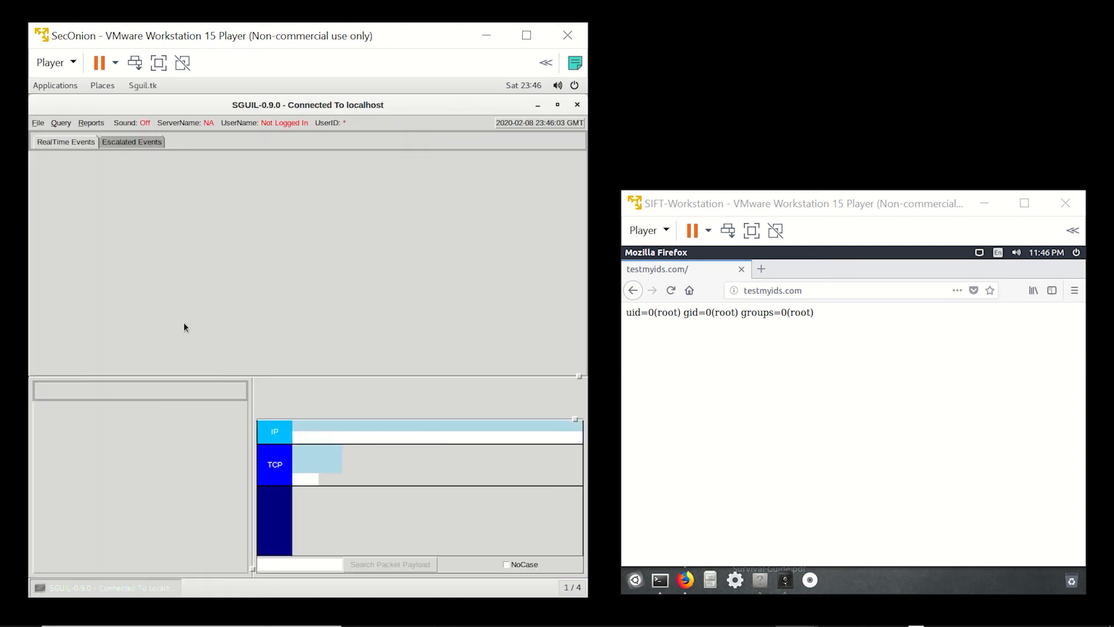
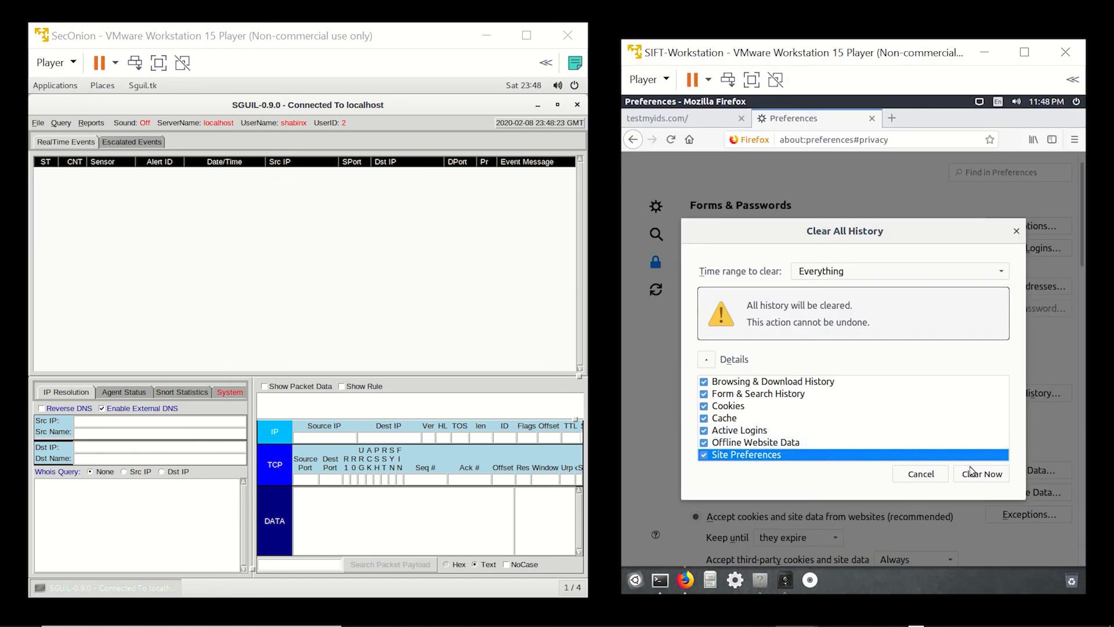
Clear Firefox's entire history in SIFT-Workstation and reload the testmyids.com page
click(983, 475)
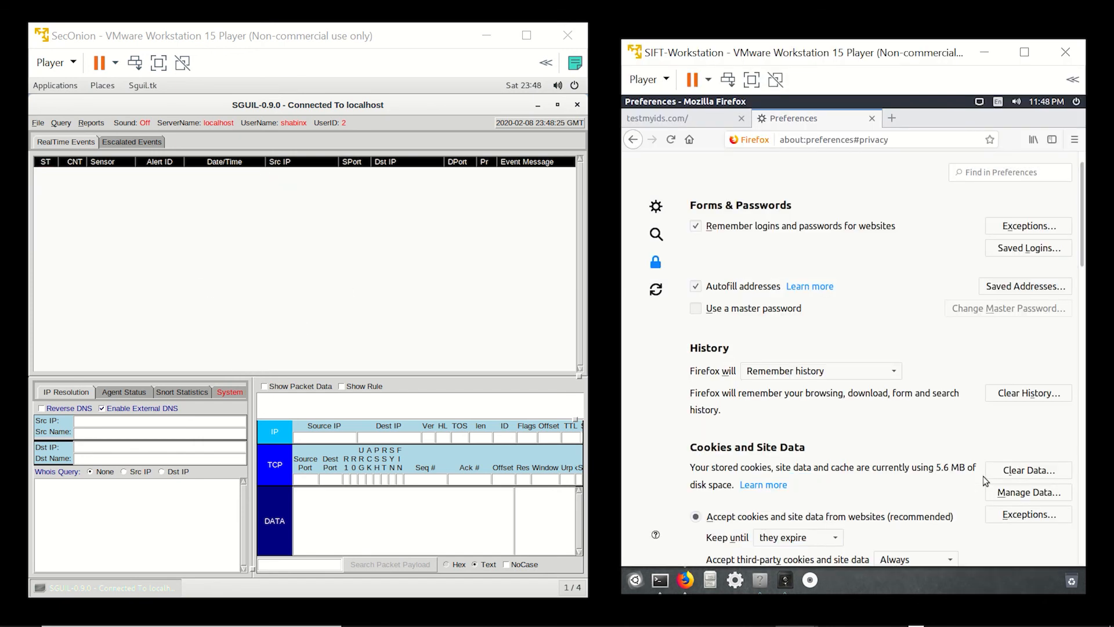
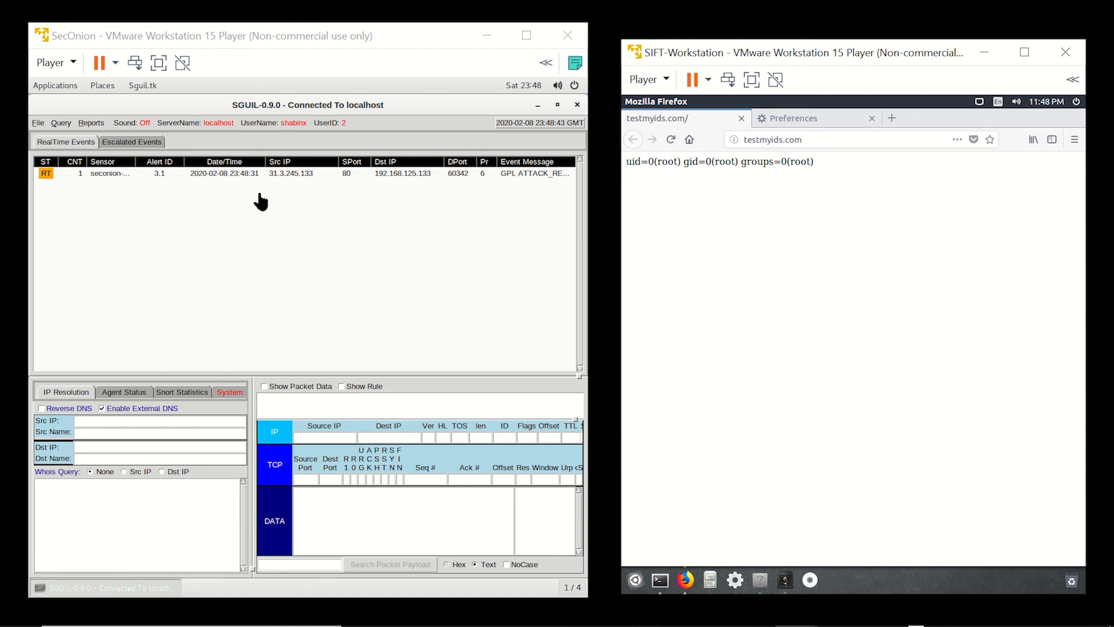
click(671, 139)
Clear all of Firefox's history once more from its privacy preferences, and request testmyids.com again to generate another alert
click(1075, 139)
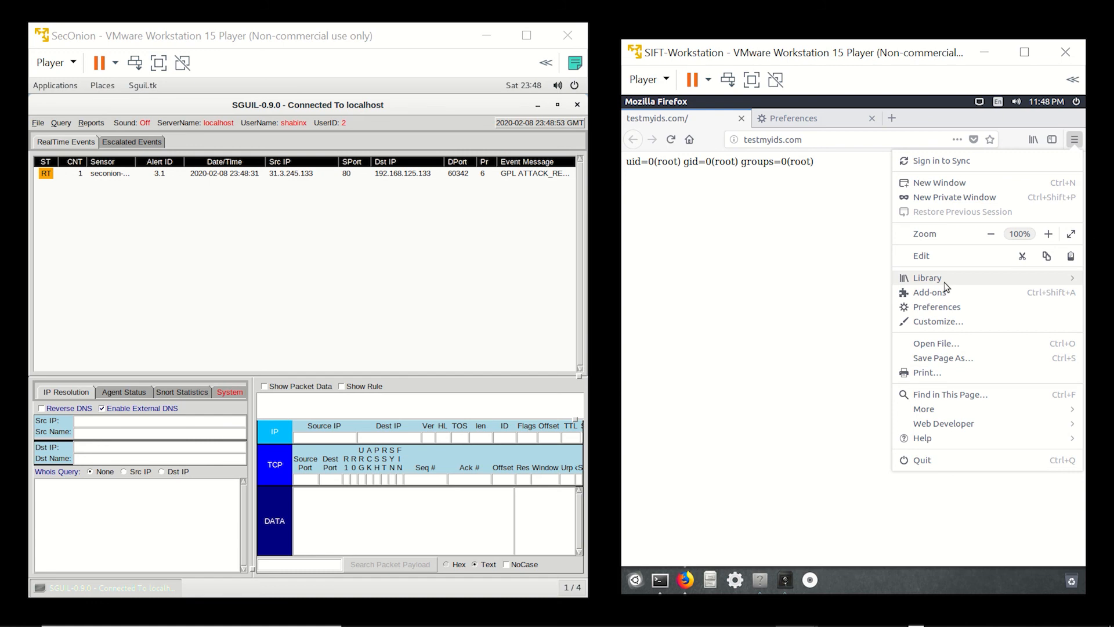
click(938, 307)
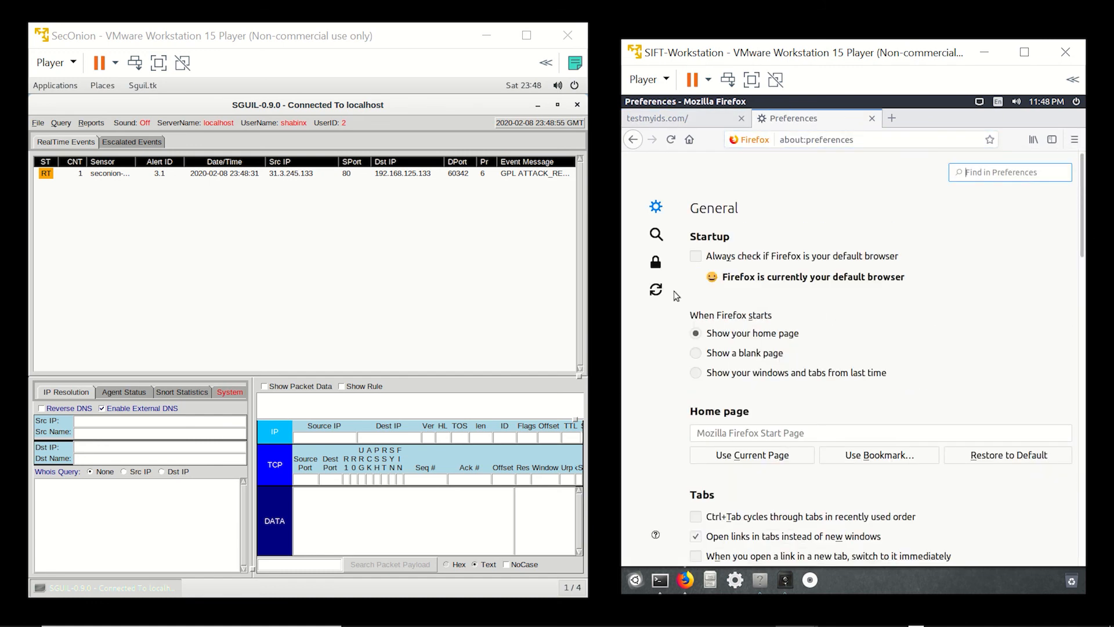
click(656, 265)
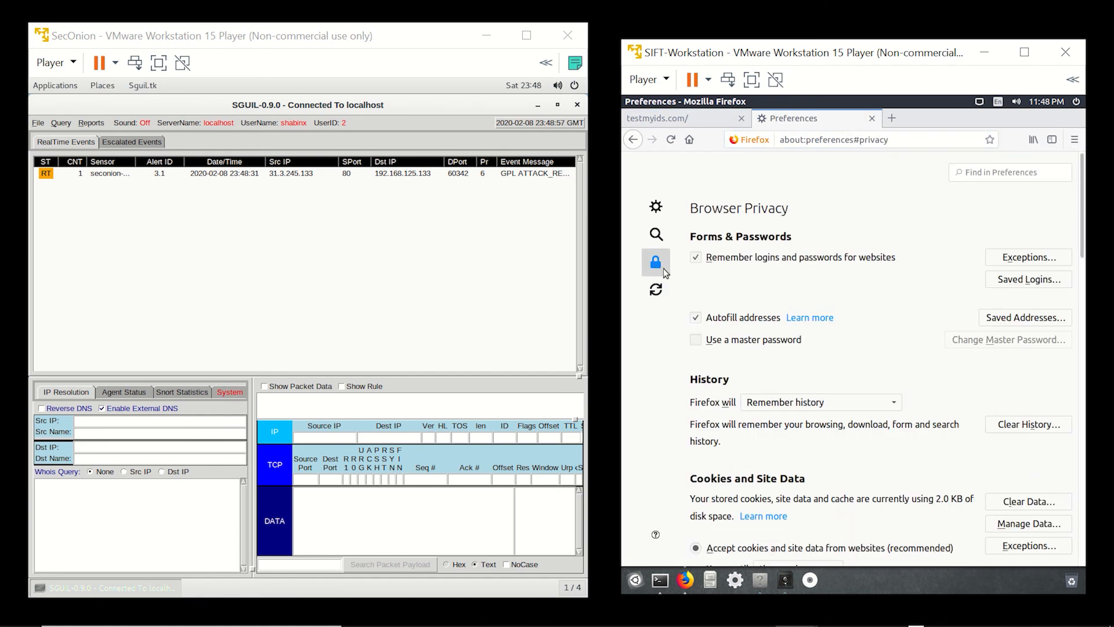
click(658, 291)
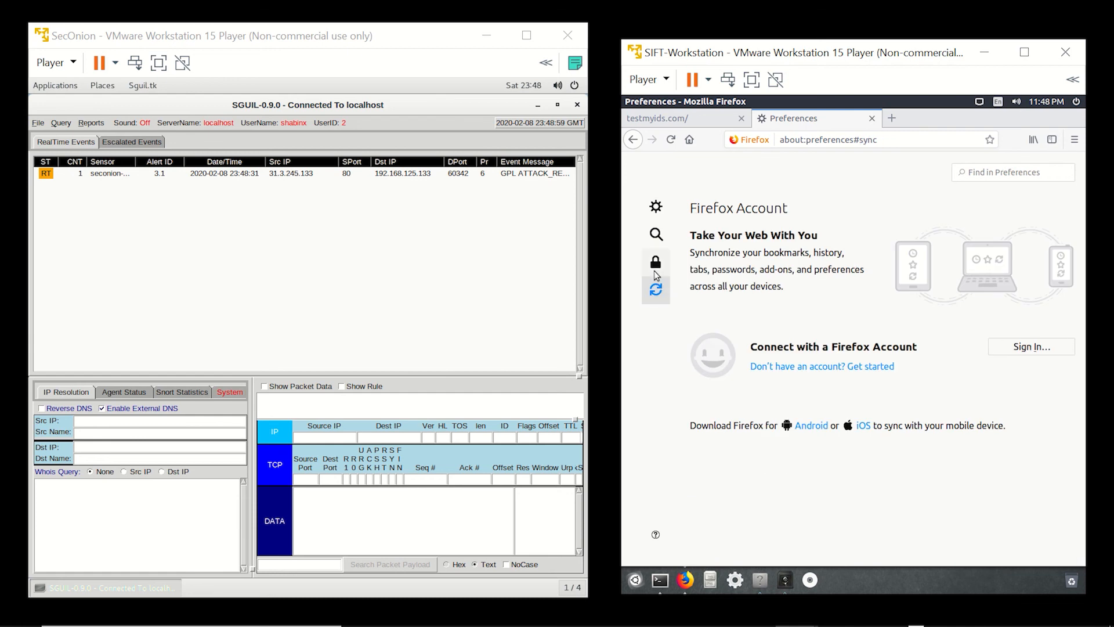
click(656, 263)
scroll(931, 349, down, 3)
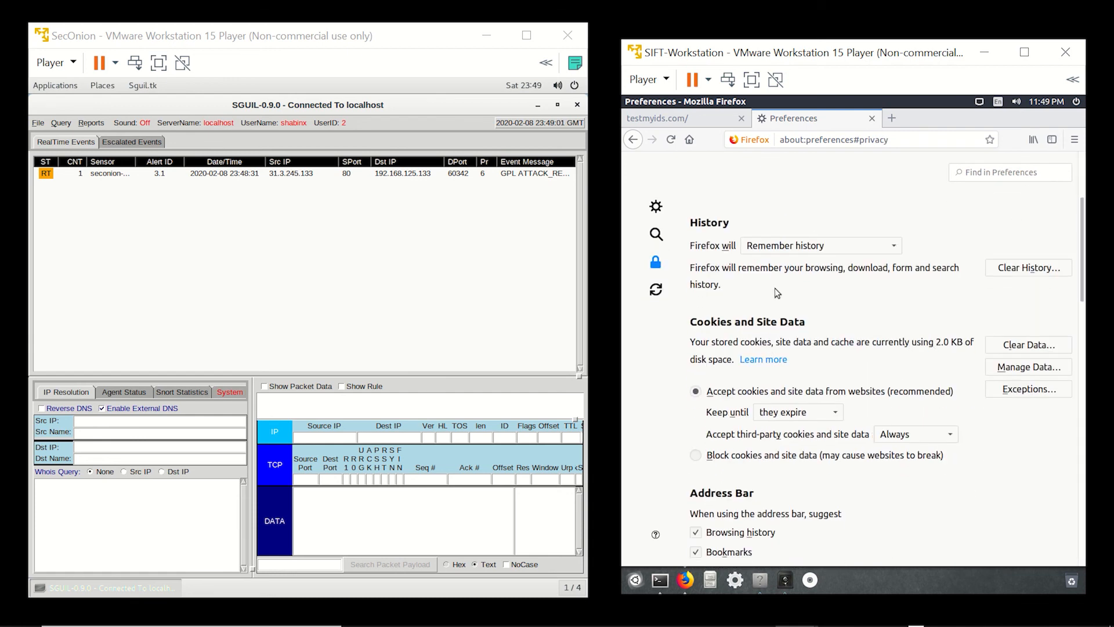
click(1036, 270)
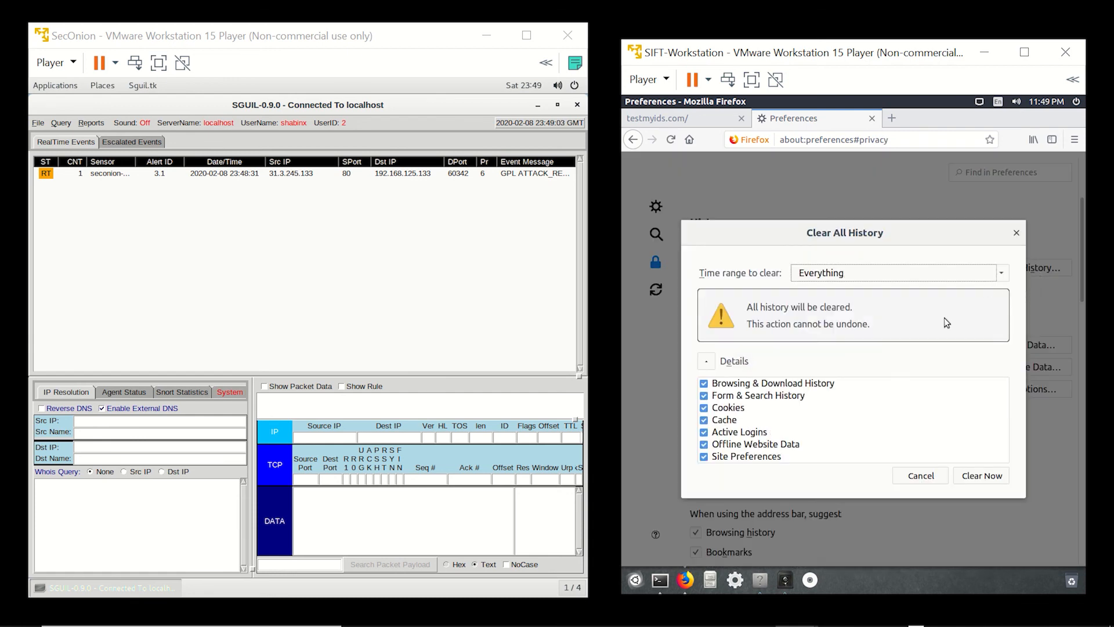
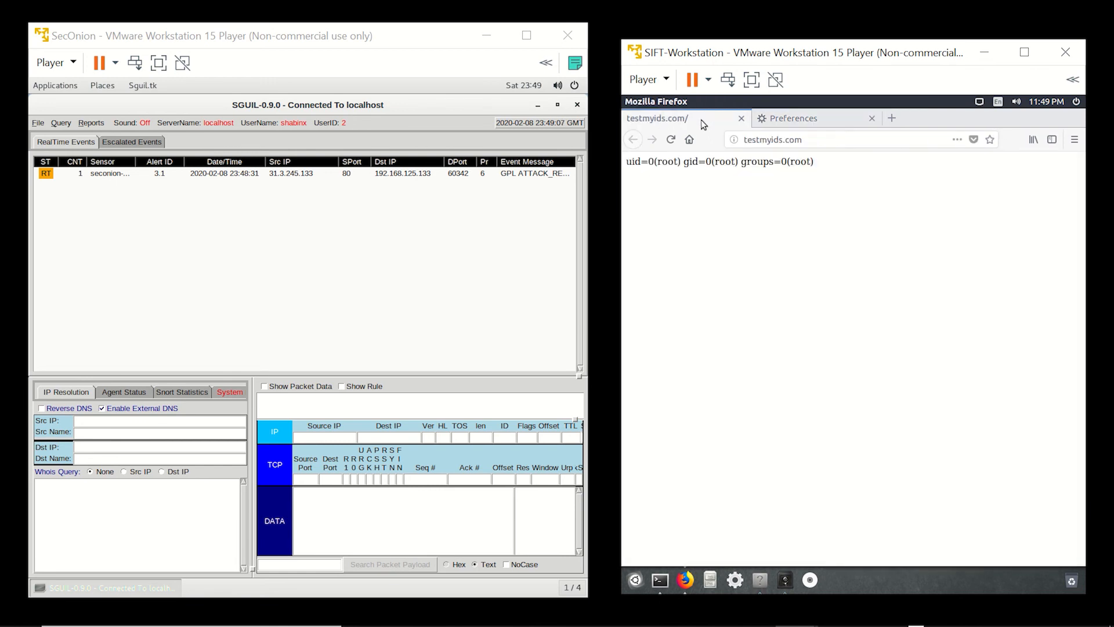
click(670, 140)
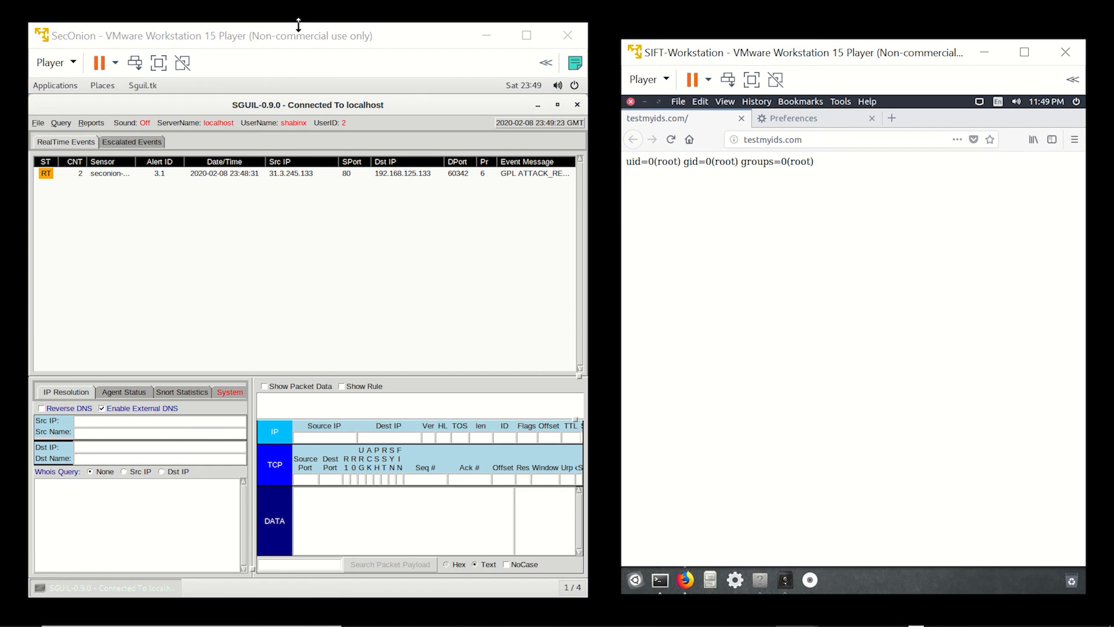
Maximize the SecOnion window and display the rule and packet data of the GPL ATTACK_RESPONSE id check returned root alert
click(526, 36)
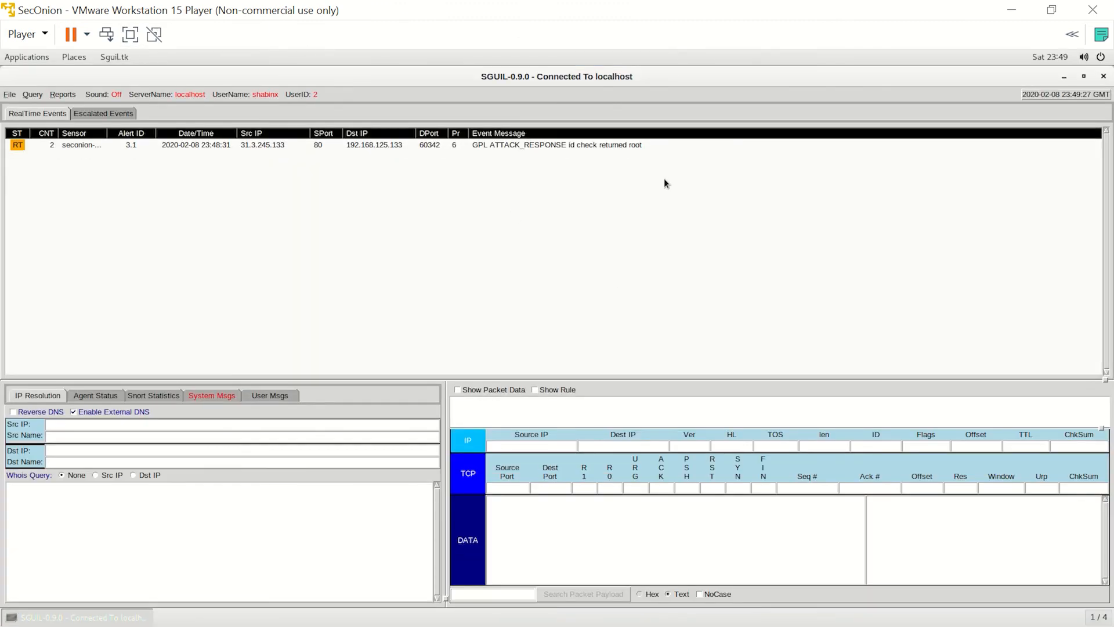
click(82, 145)
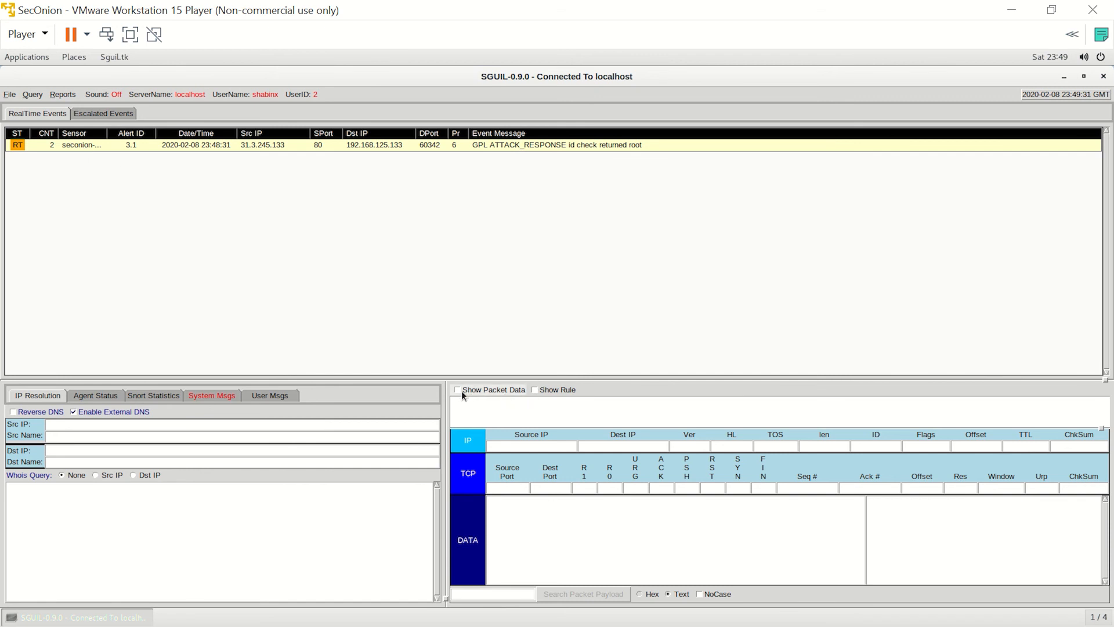
click(533, 389)
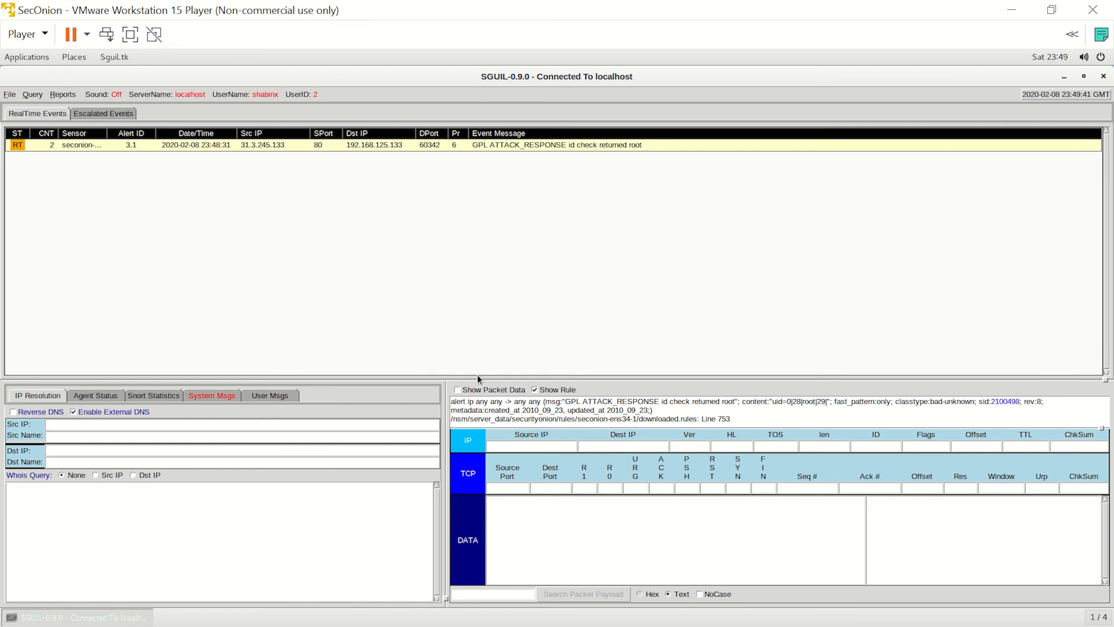
click(458, 390)
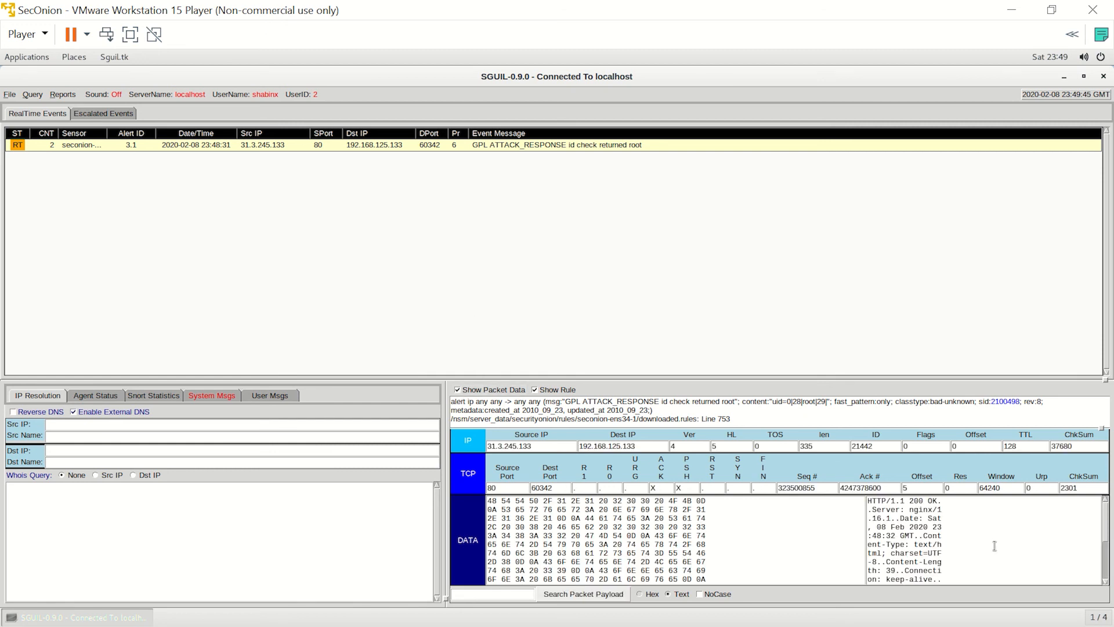
scroll(987, 538, down, 3)
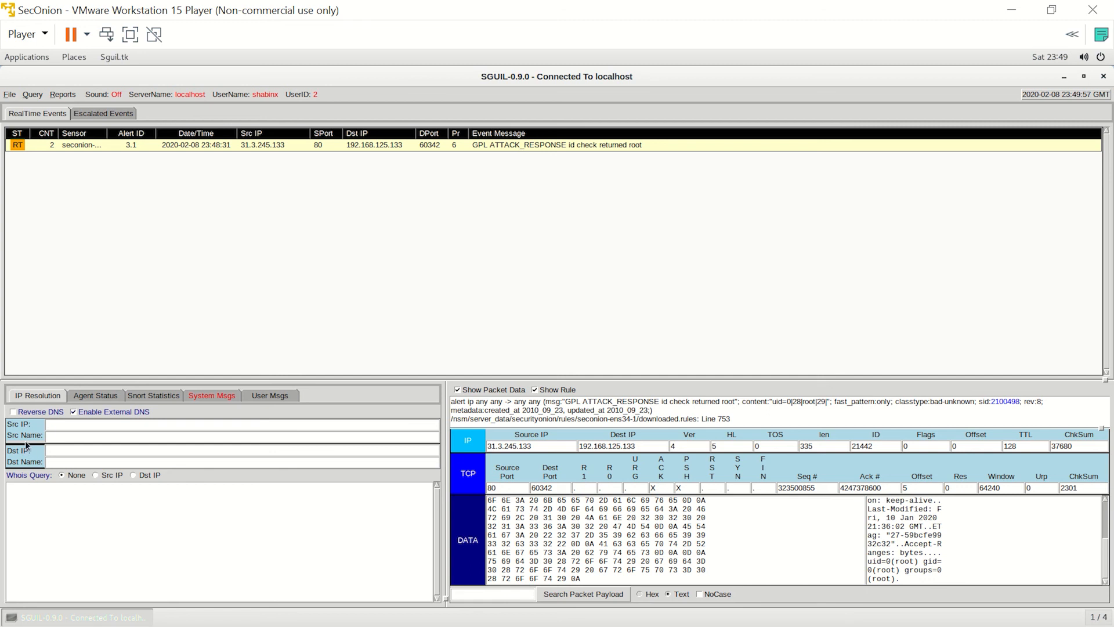
Run a whois query on the alert's source IP and read through the full RIPE record
click(95, 476)
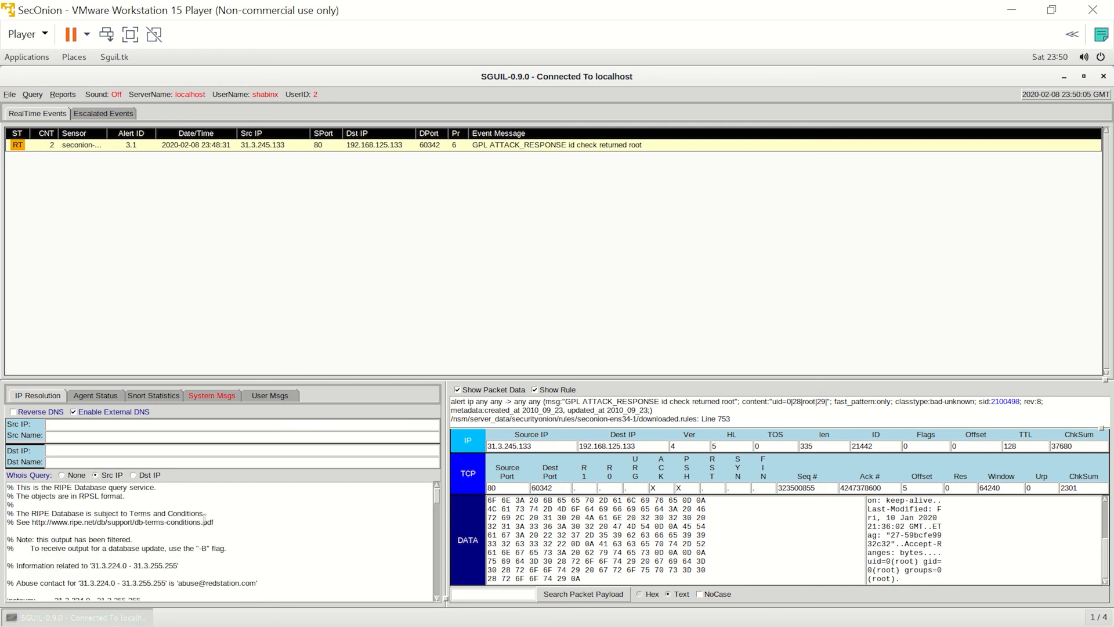
scroll(316, 546, down, 3)
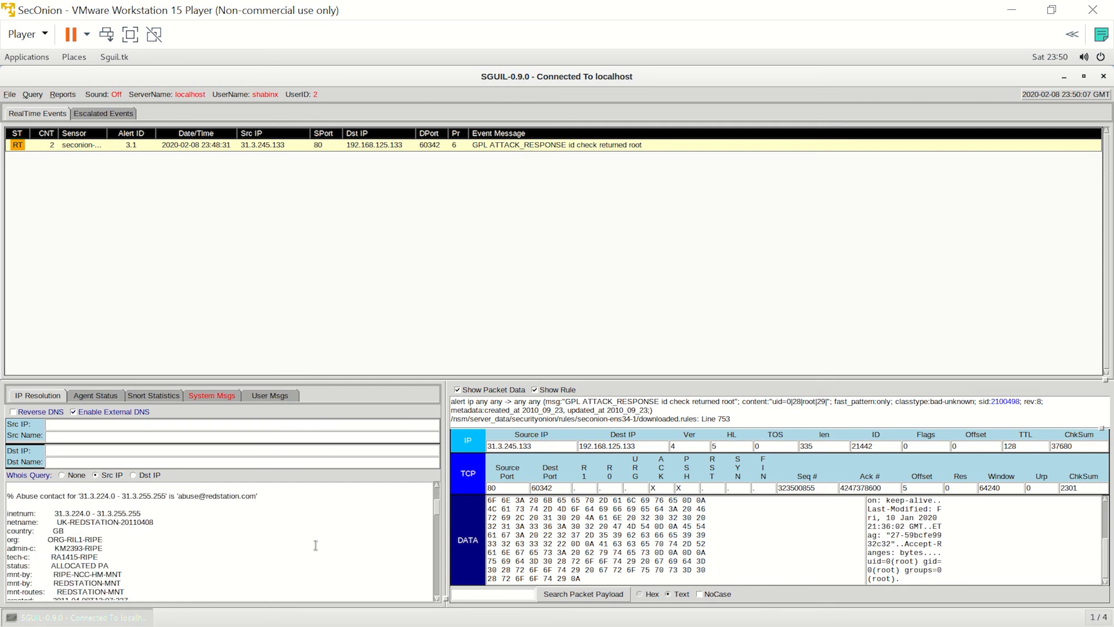
scroll(316, 545, down, 5)
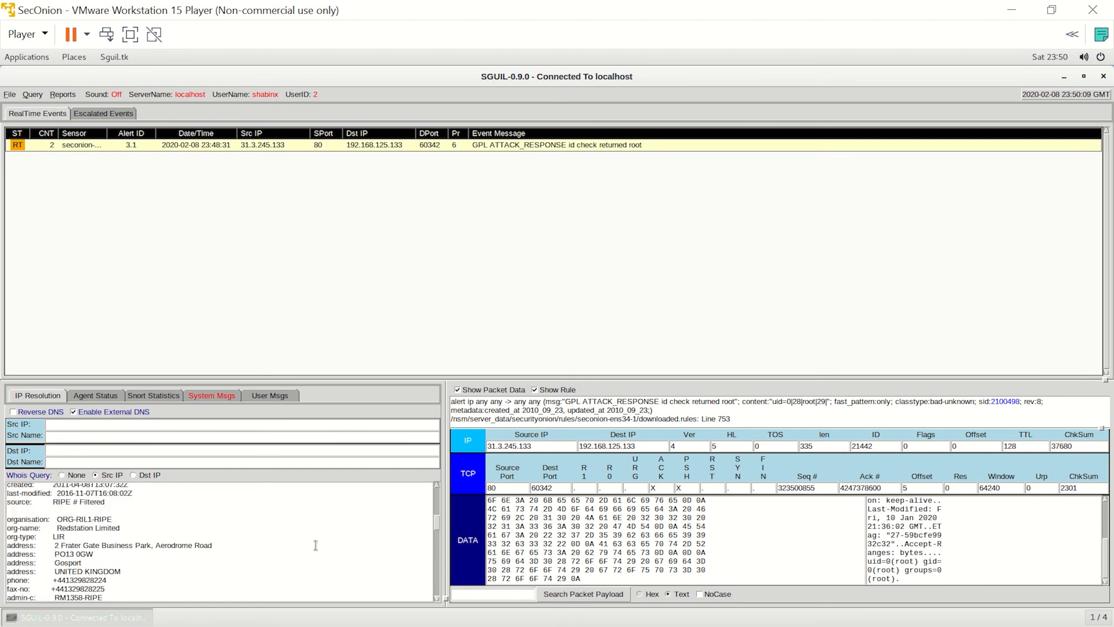
scroll(316, 546, down, 5)
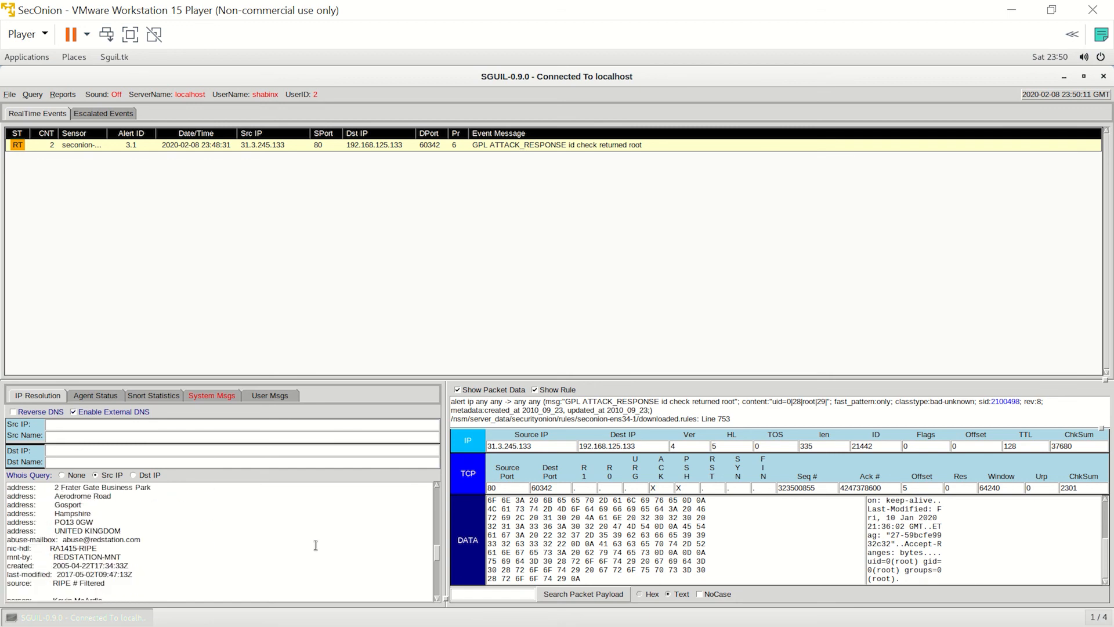
scroll(316, 546, down, 8)
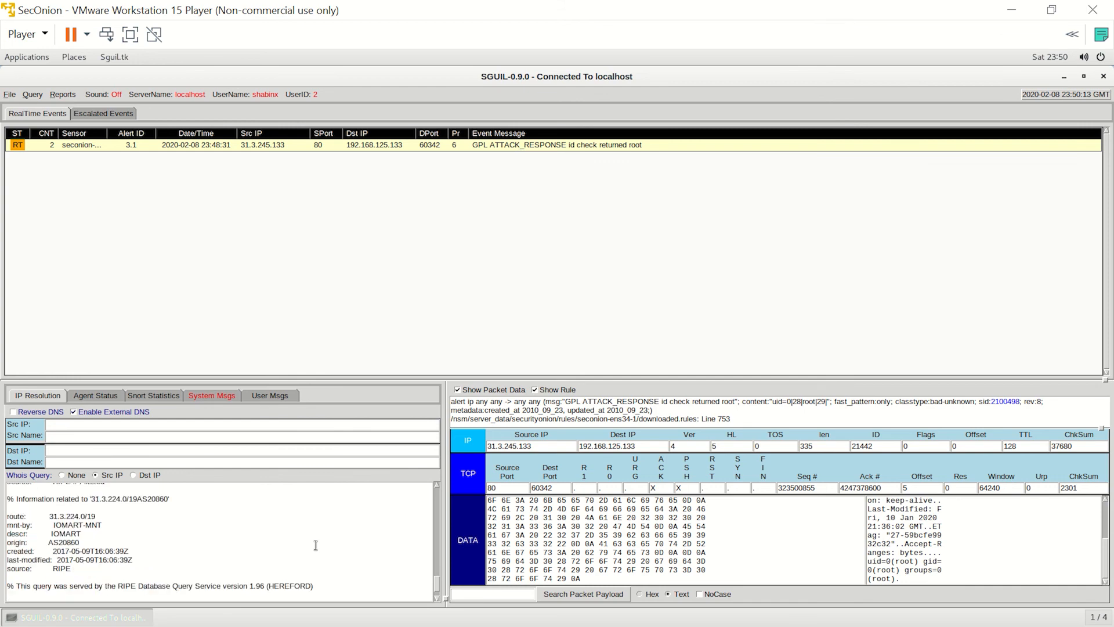
scroll(316, 546, up, 20)
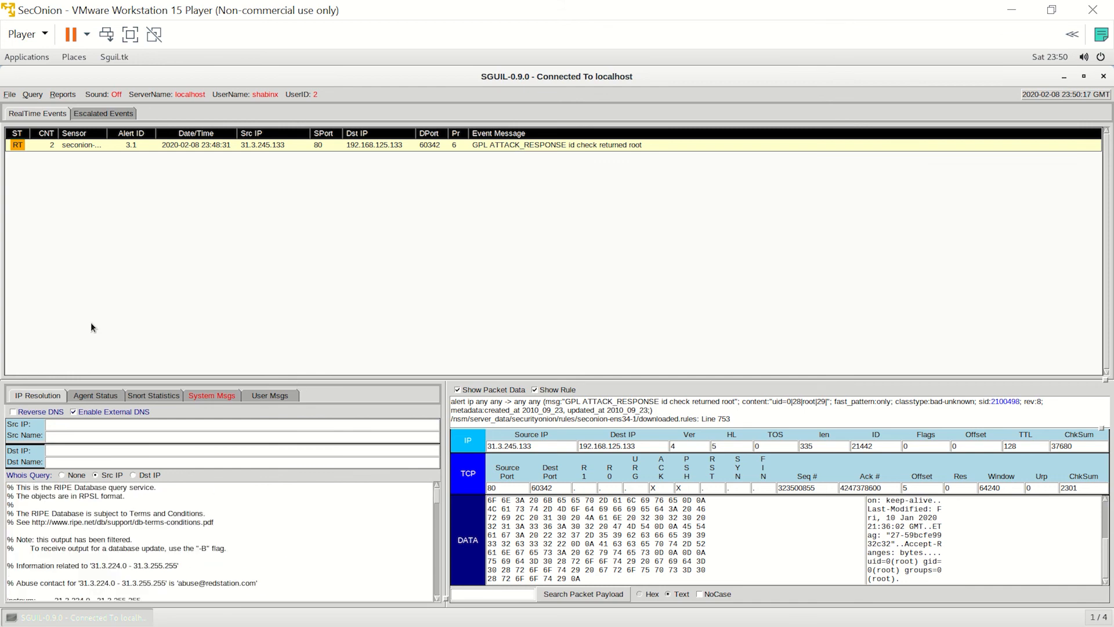
Review Sguil's Snort statistics, user messages, system messages and agent status, and return to the IP resolution view
click(156, 397)
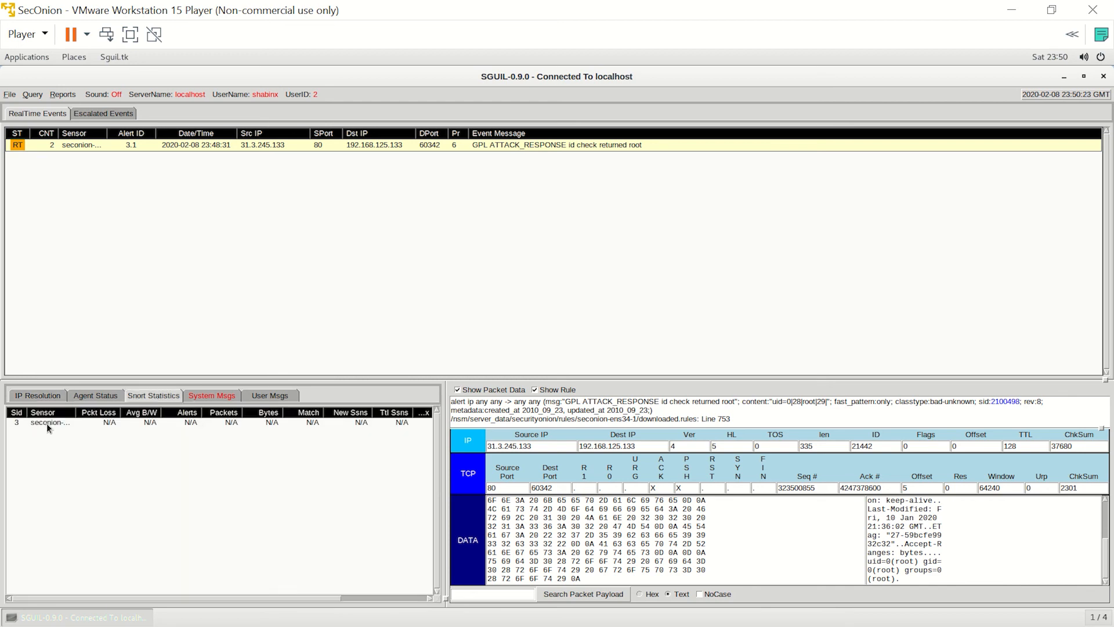
click(258, 394)
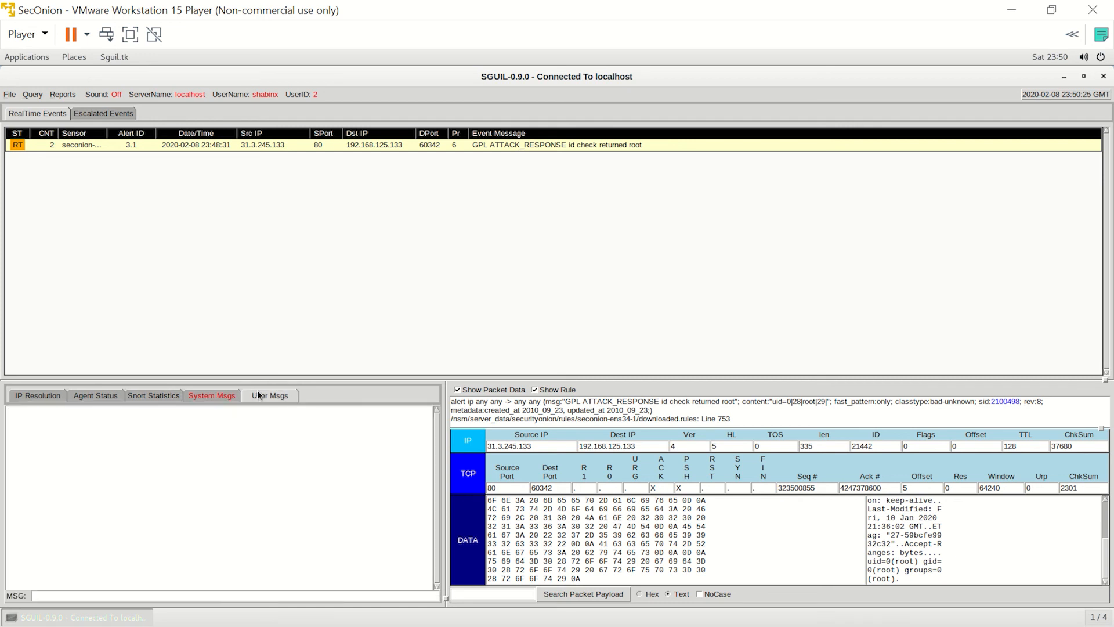
click(221, 396)
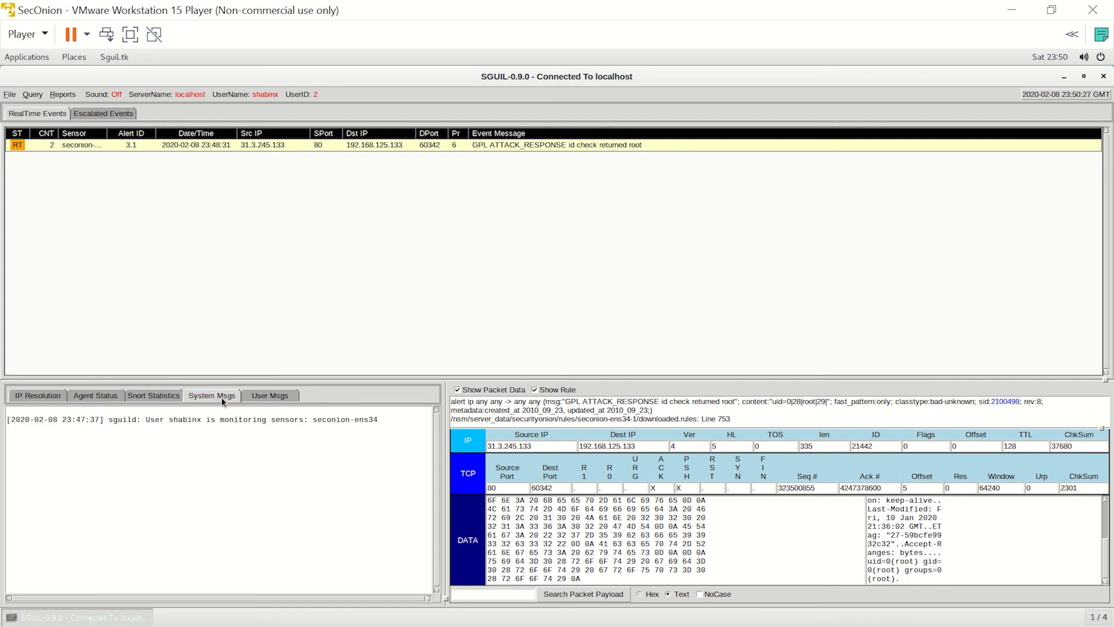
click(98, 397)
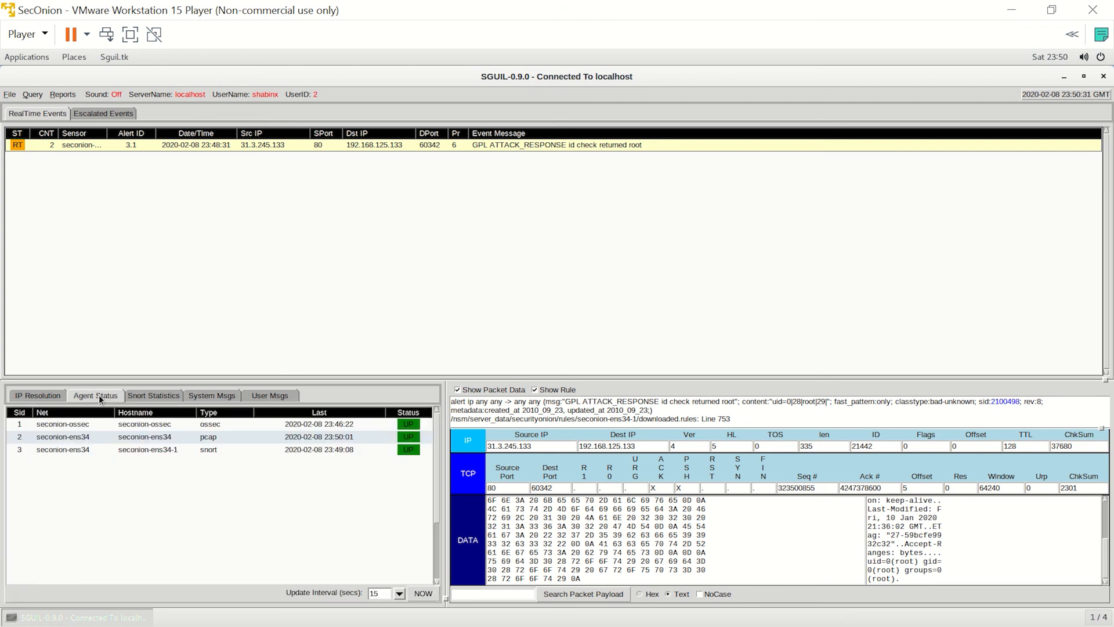
click(37, 394)
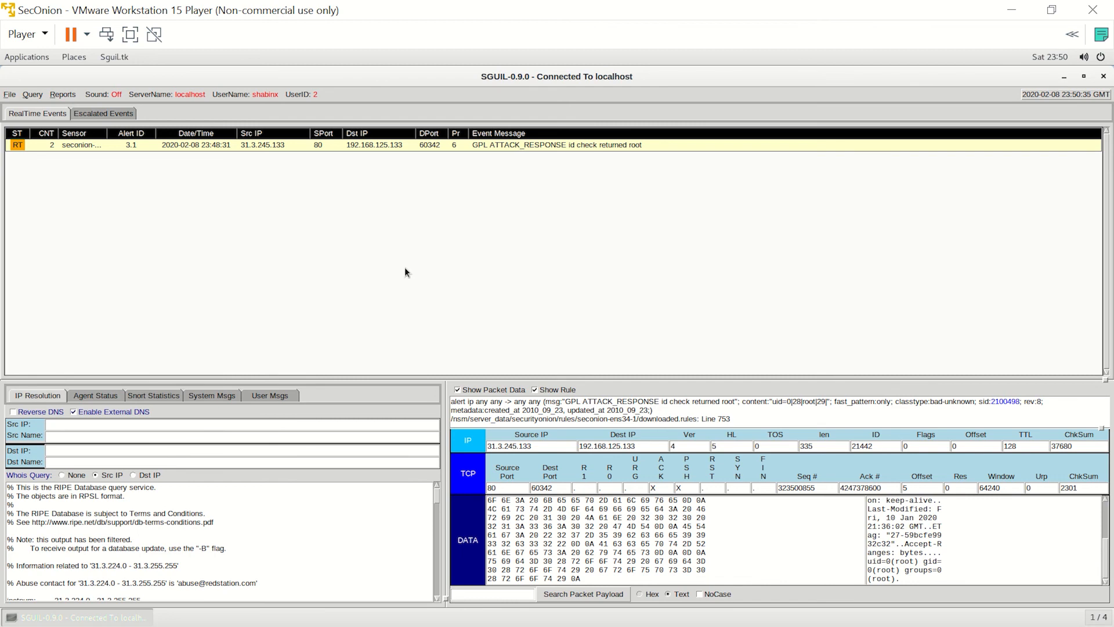